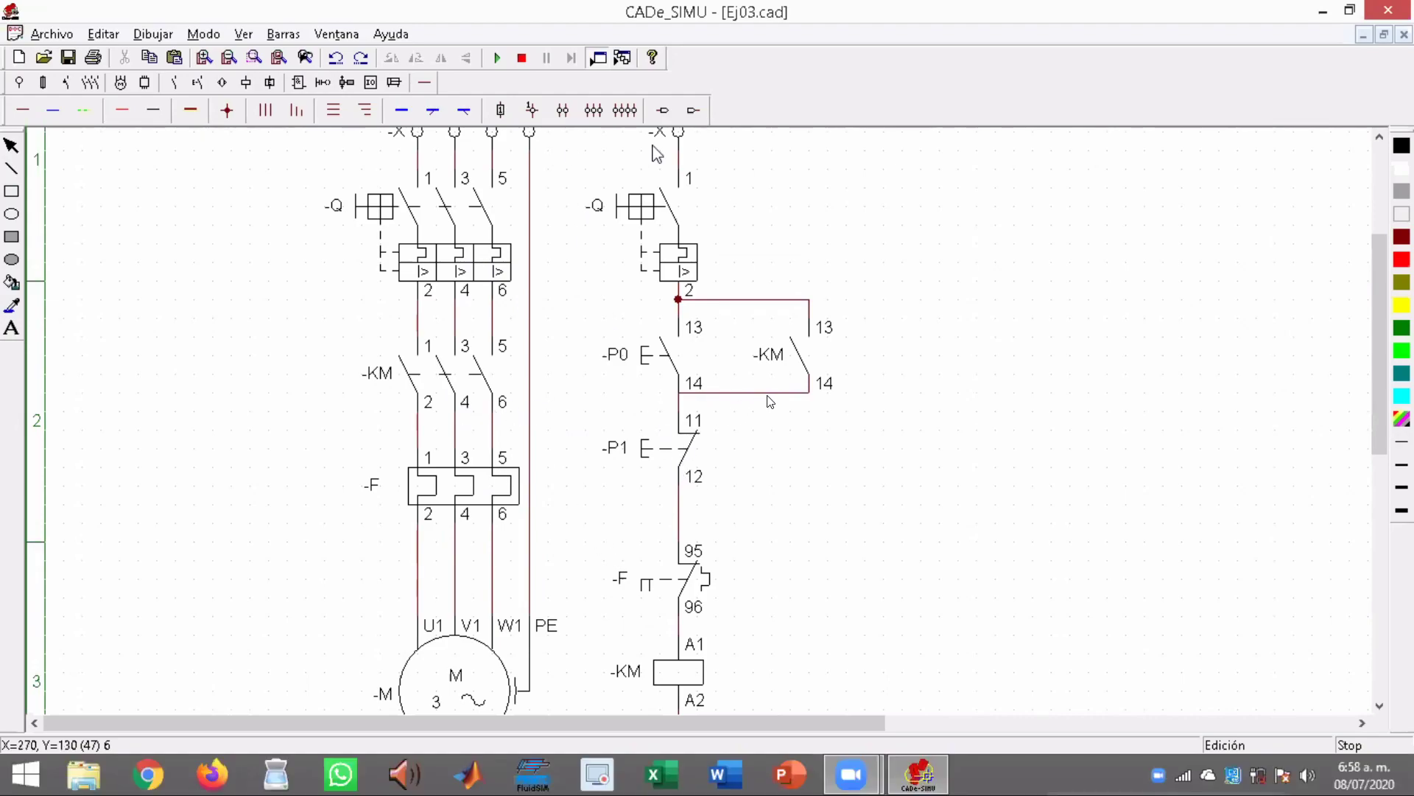
# Examine the three-pole breaker Q, the KM main contacts and pushbutton P0 in the motor starter diagram
pyautogui.moveTo(1382, 330); pyautogui.dragTo(1379, 311)
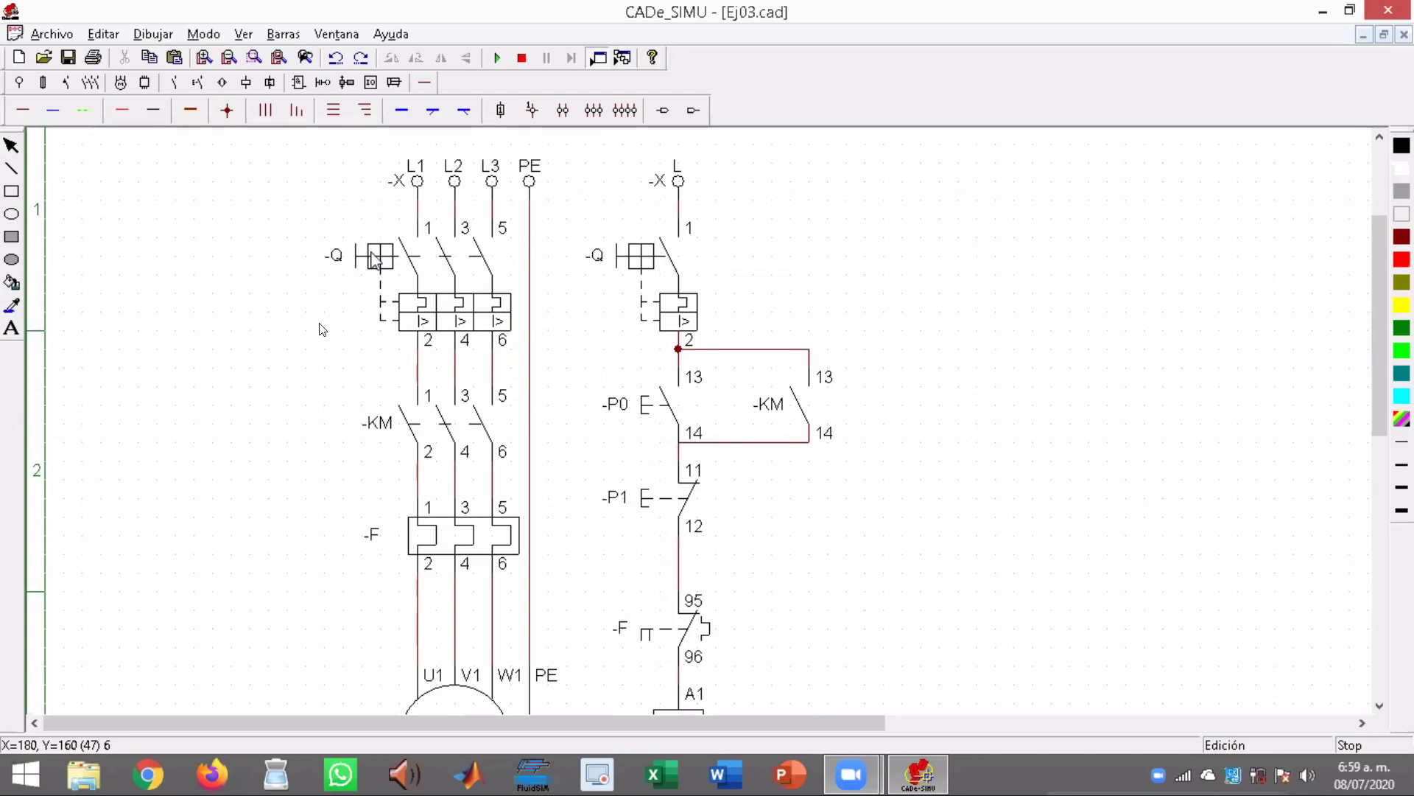
pyautogui.click(439, 309)
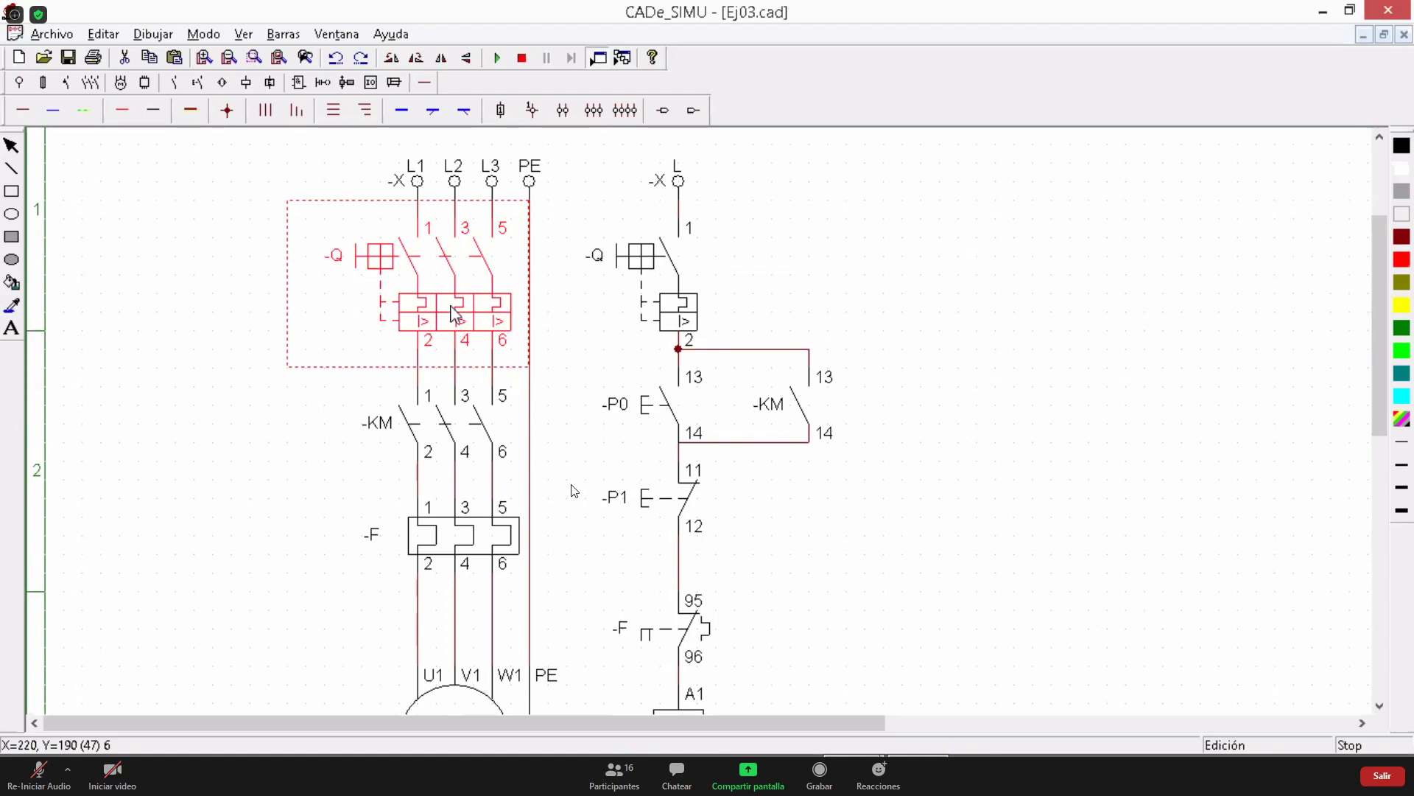
pyautogui.click(453, 437)
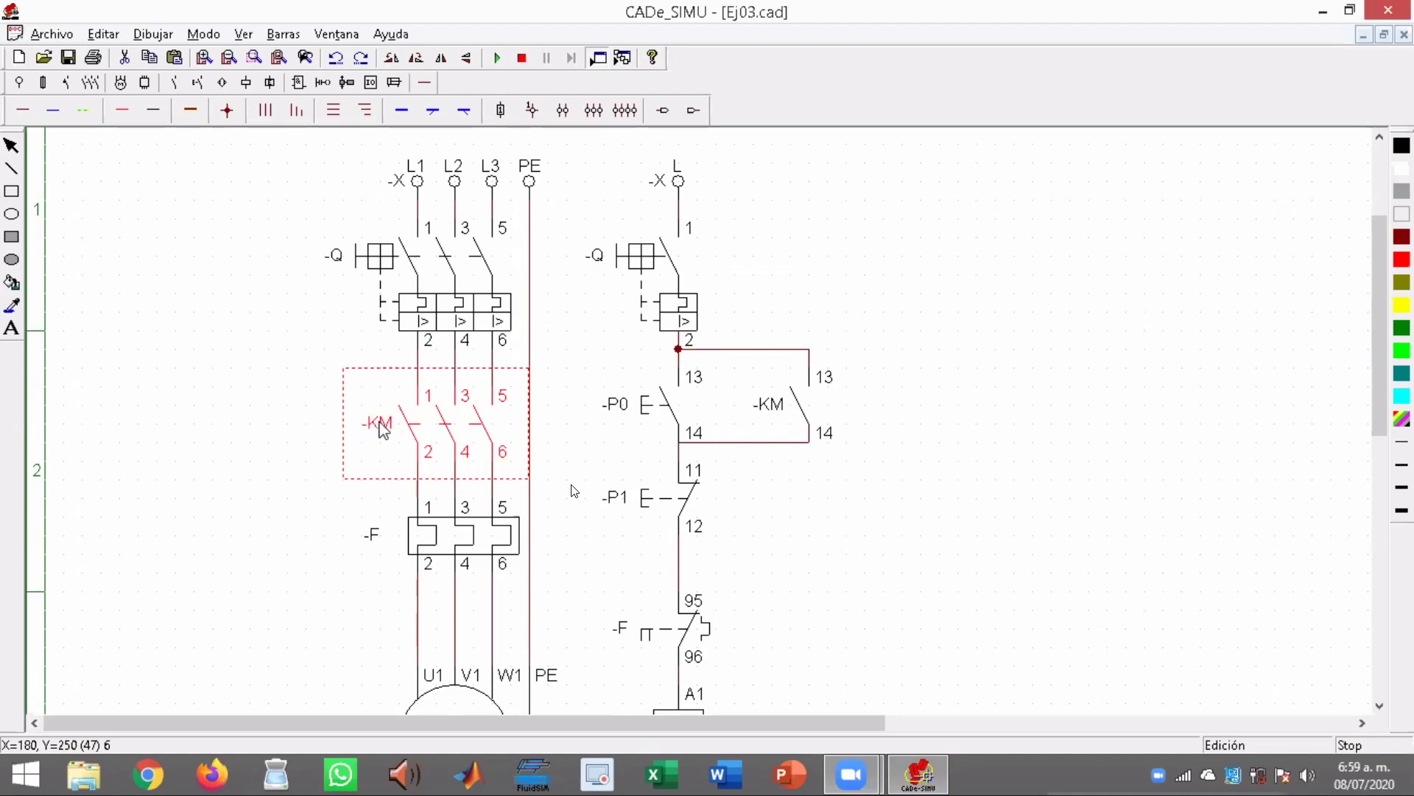
pyautogui.click(697, 431)
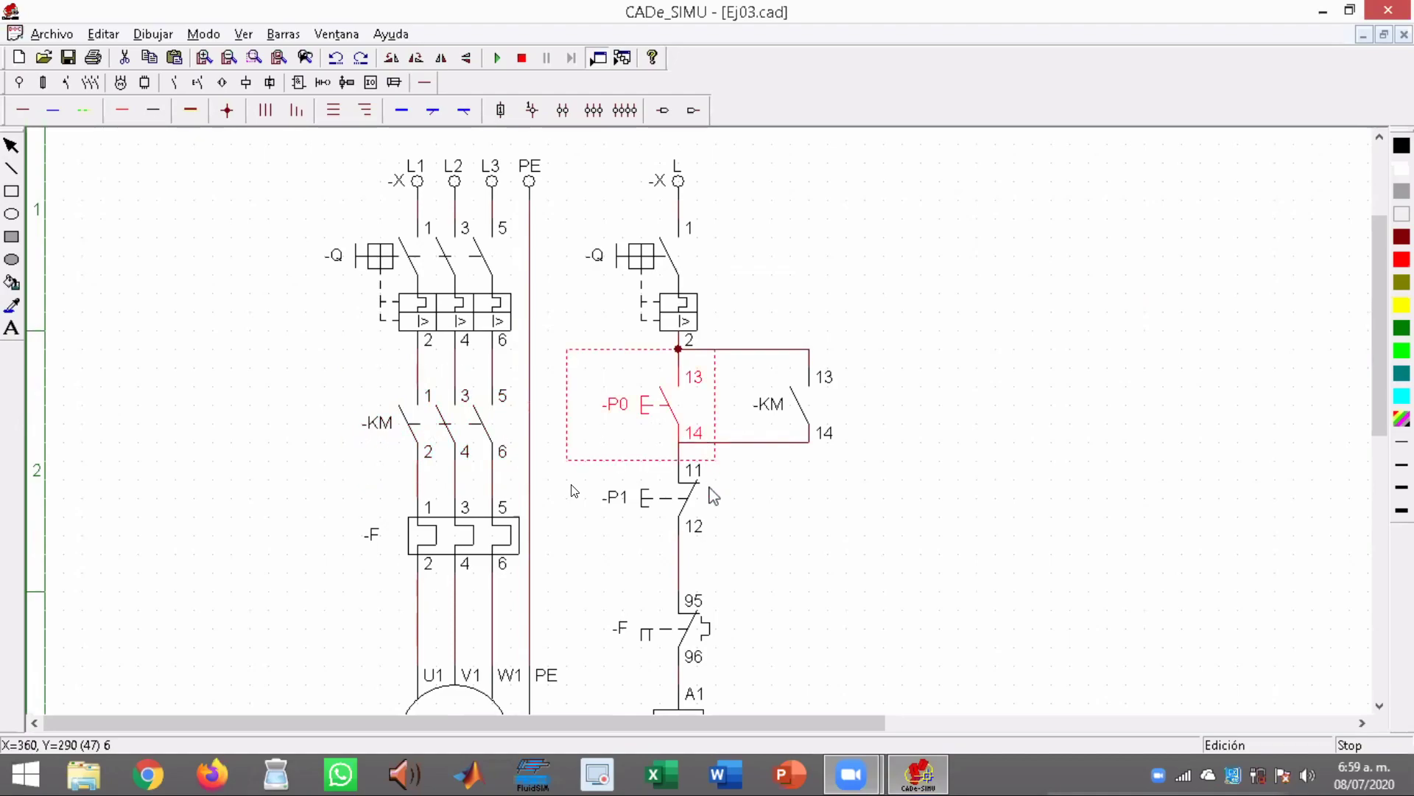
# Compare the KM coil in the control circuit with the KM main contacts and the KM auxiliary contact 13-14
pyautogui.moveTo(1384, 311); pyautogui.dragTo(1380, 354)
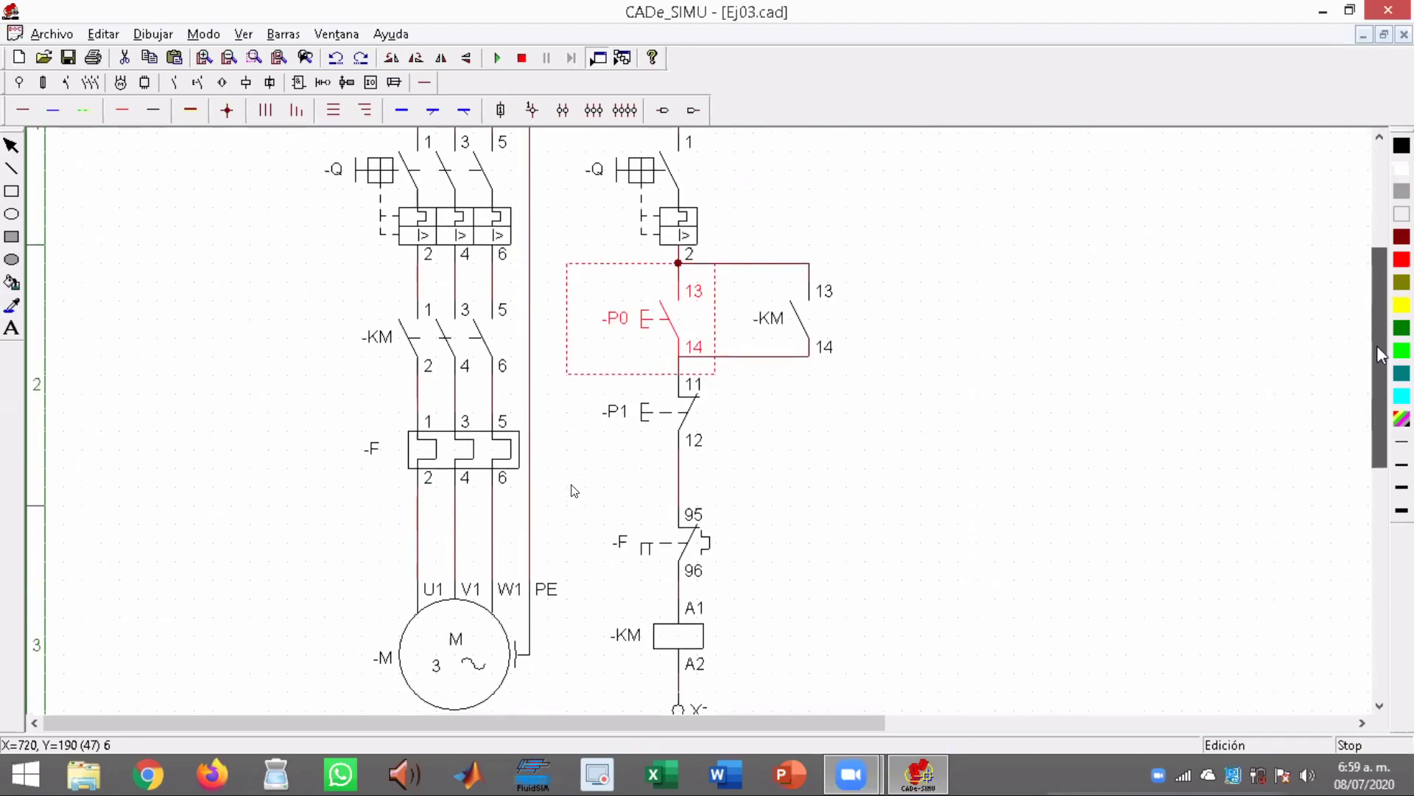
pyautogui.click(677, 639)
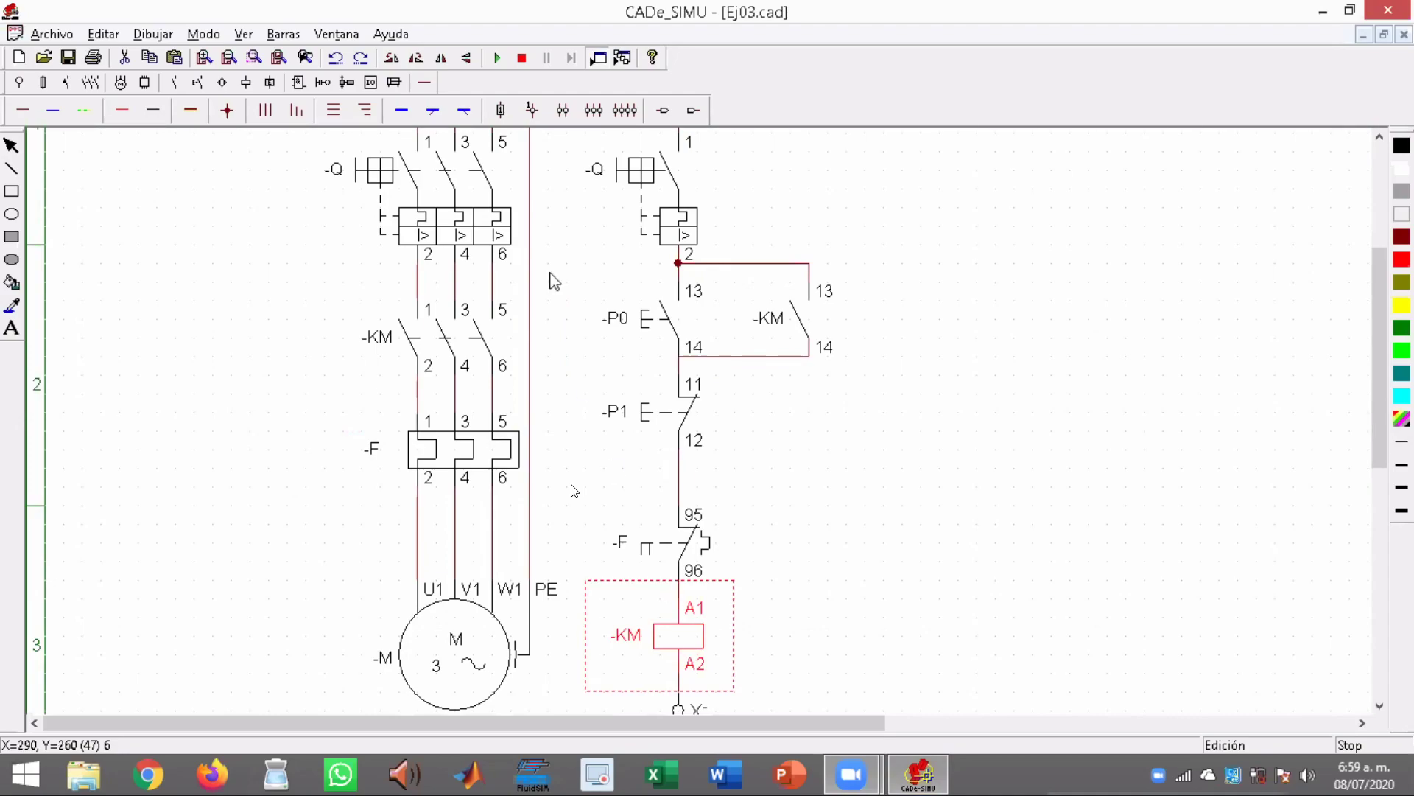
pyautogui.click(461, 346)
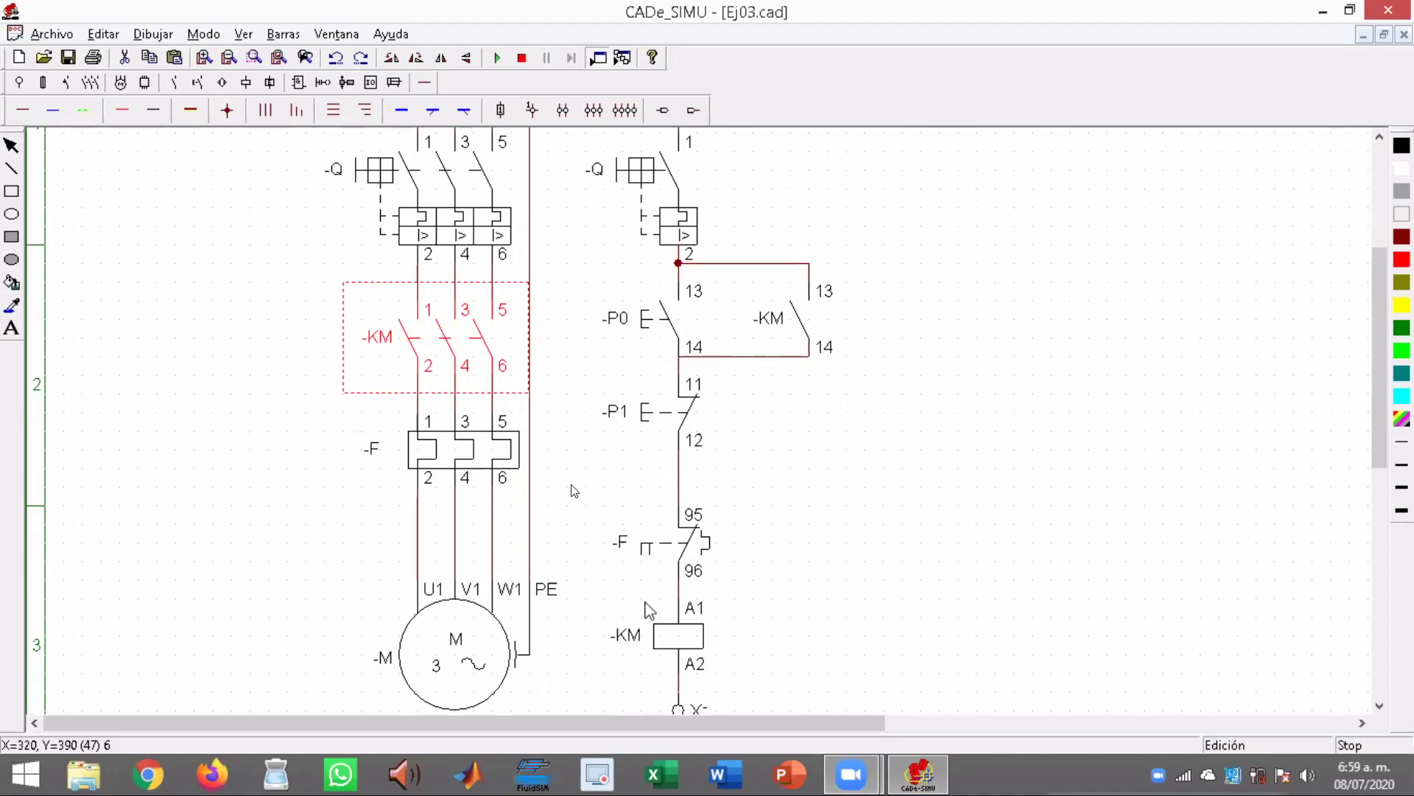
pyautogui.click(659, 626)
pyautogui.click(457, 355)
pyautogui.click(810, 318)
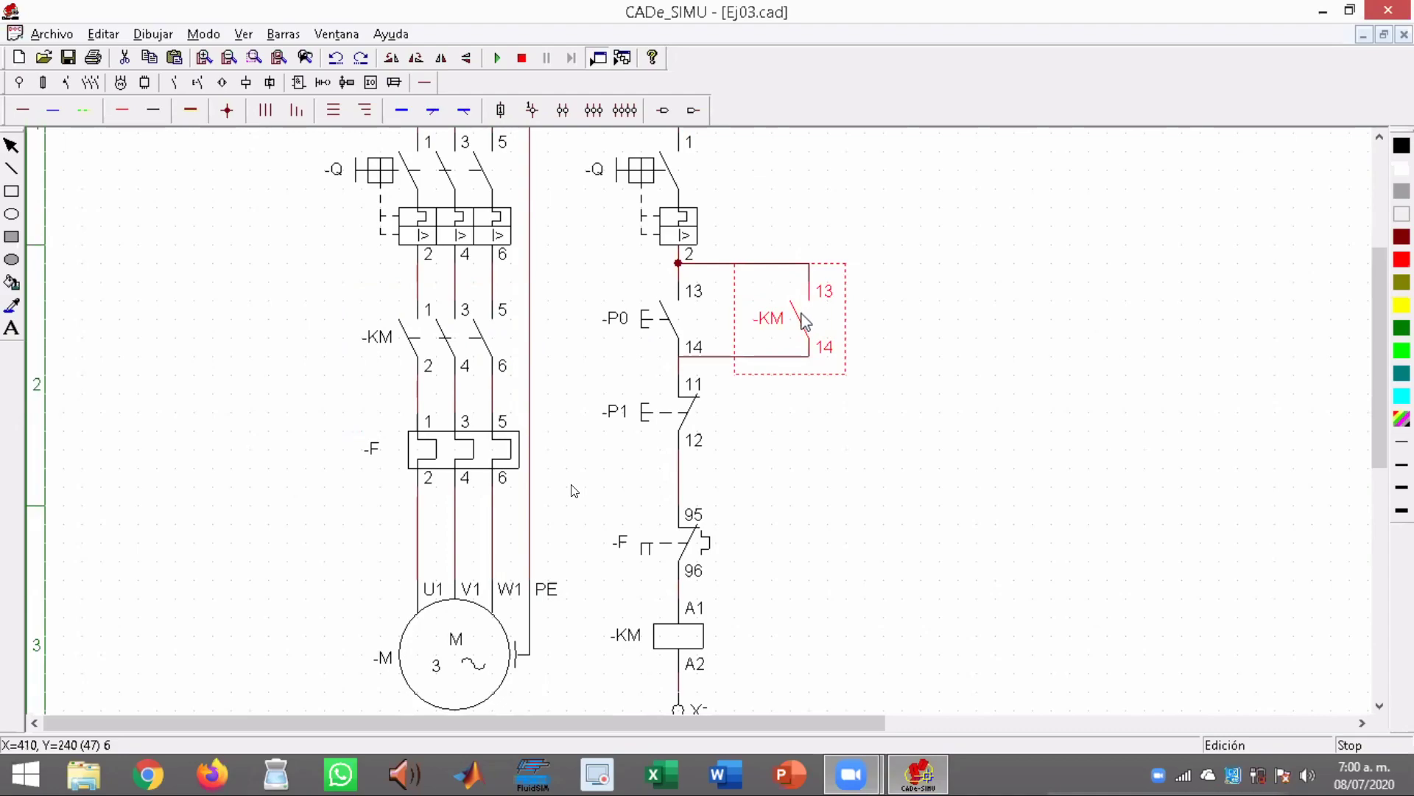
pyautogui.click(475, 344)
pyautogui.click(667, 635)
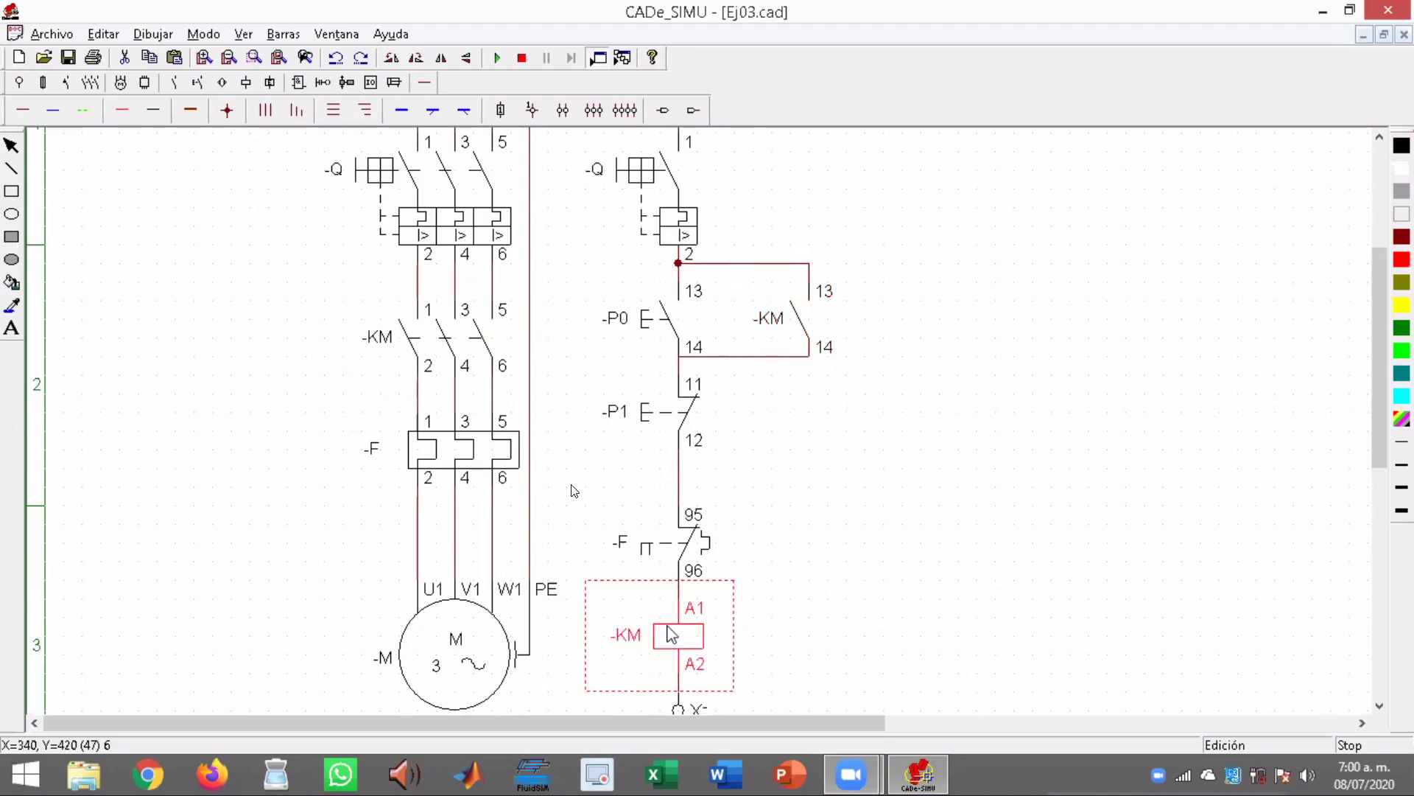
pyautogui.click(805, 319)
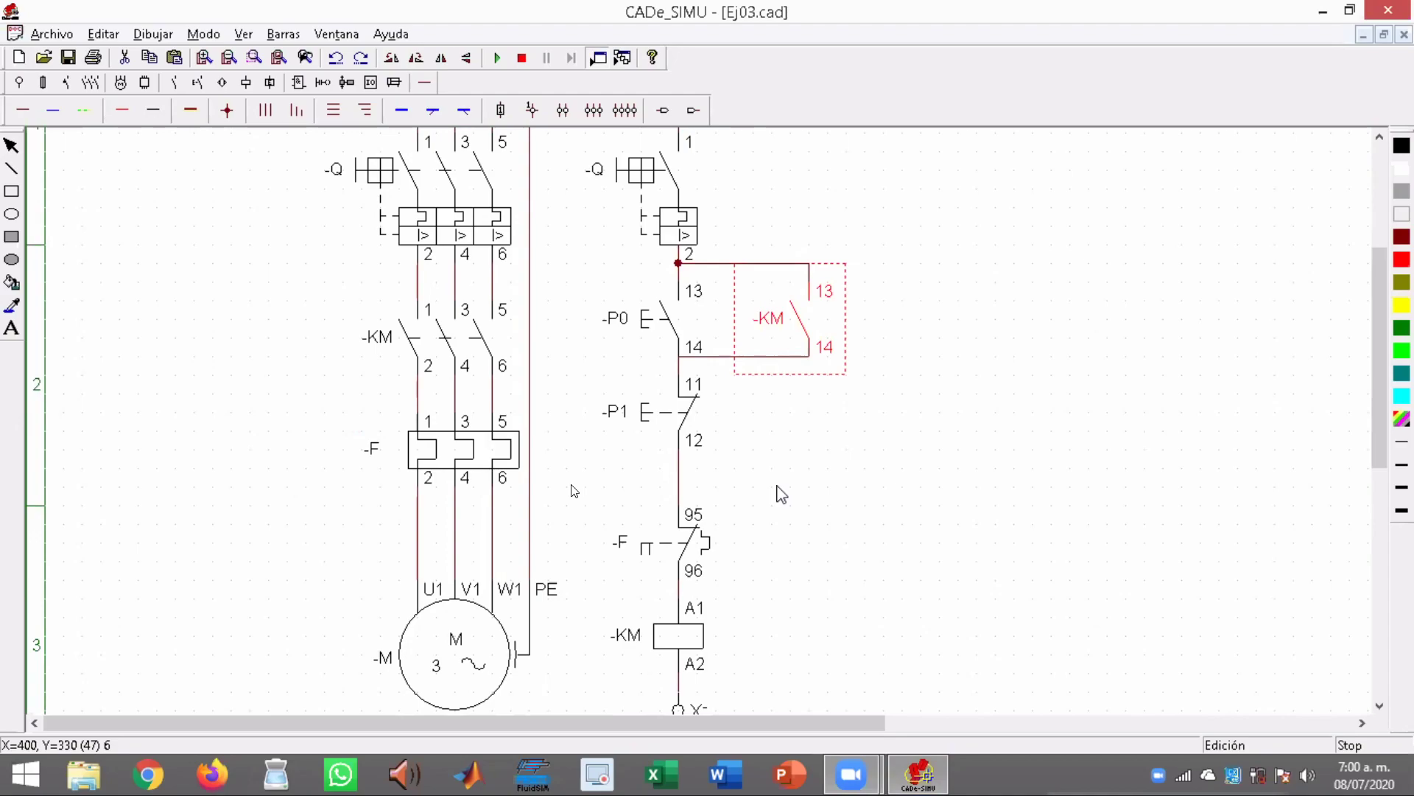
pyautogui.click(449, 340)
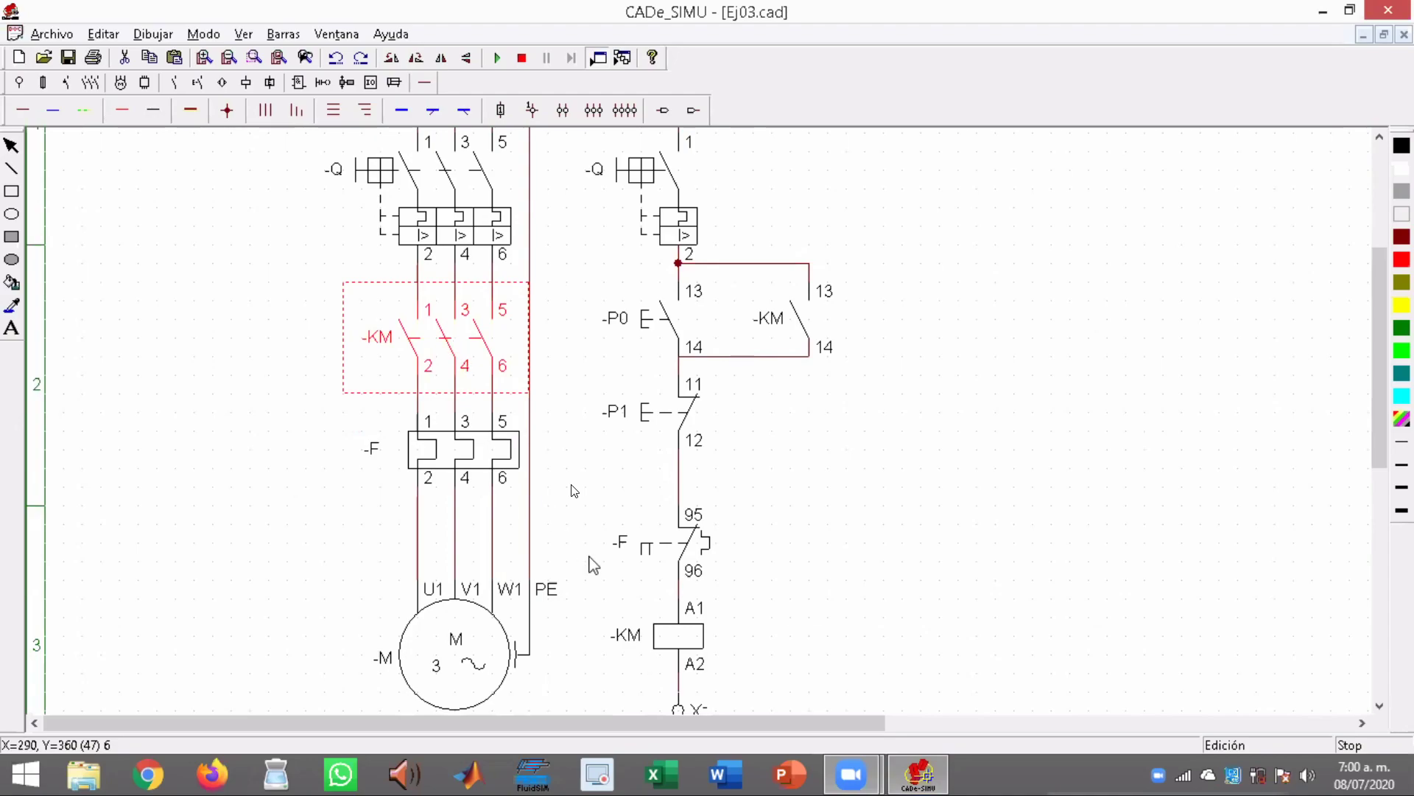
pyautogui.click(679, 645)
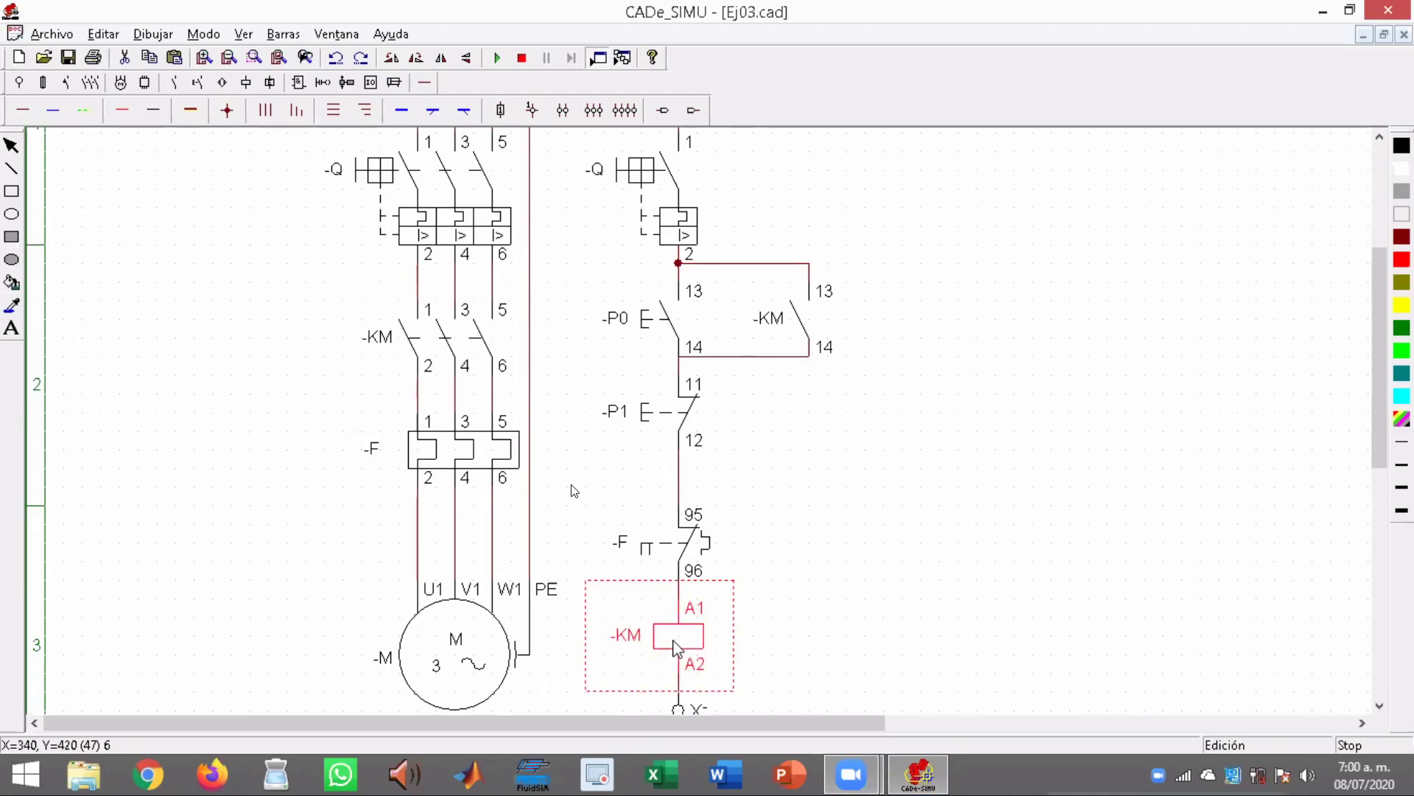
pyautogui.click(451, 325)
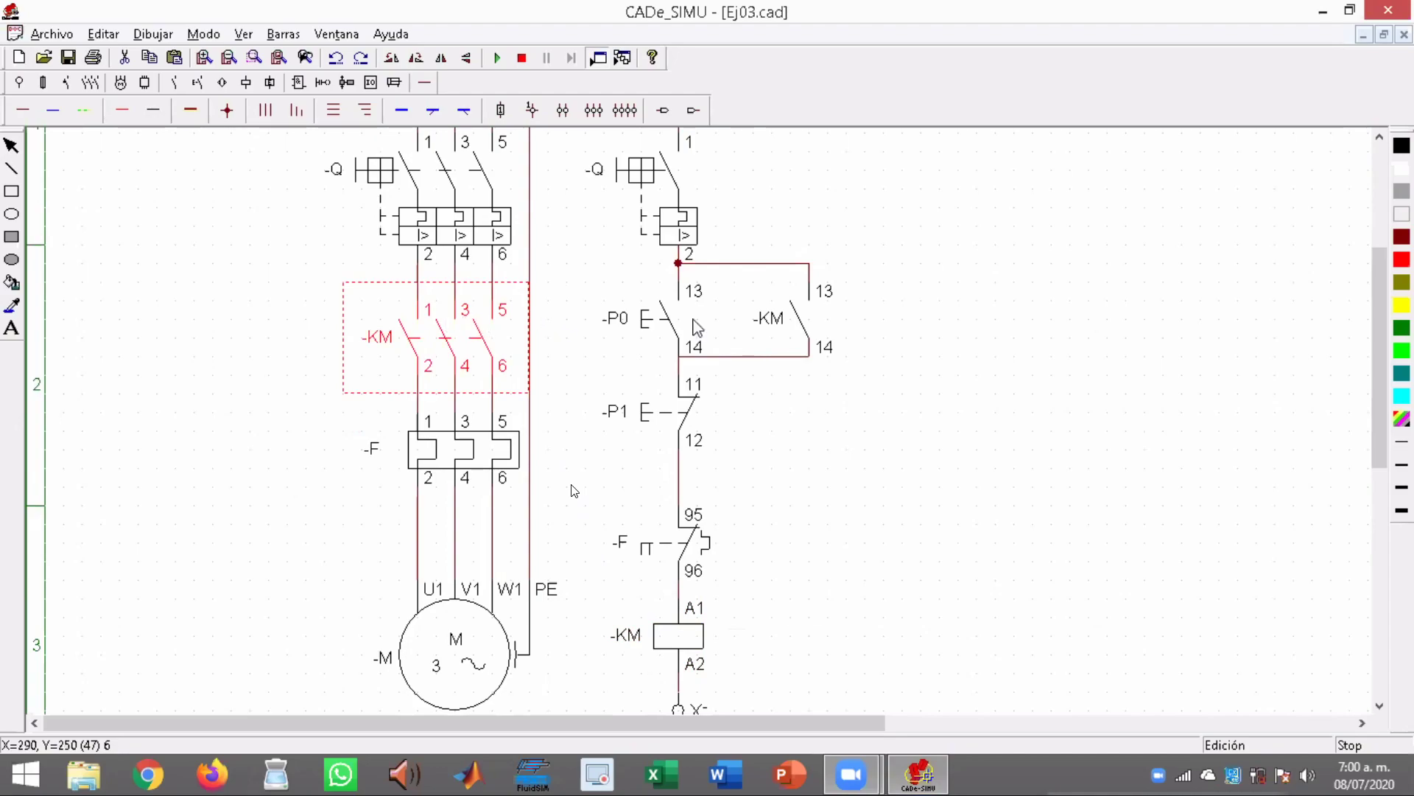
pyautogui.click(814, 326)
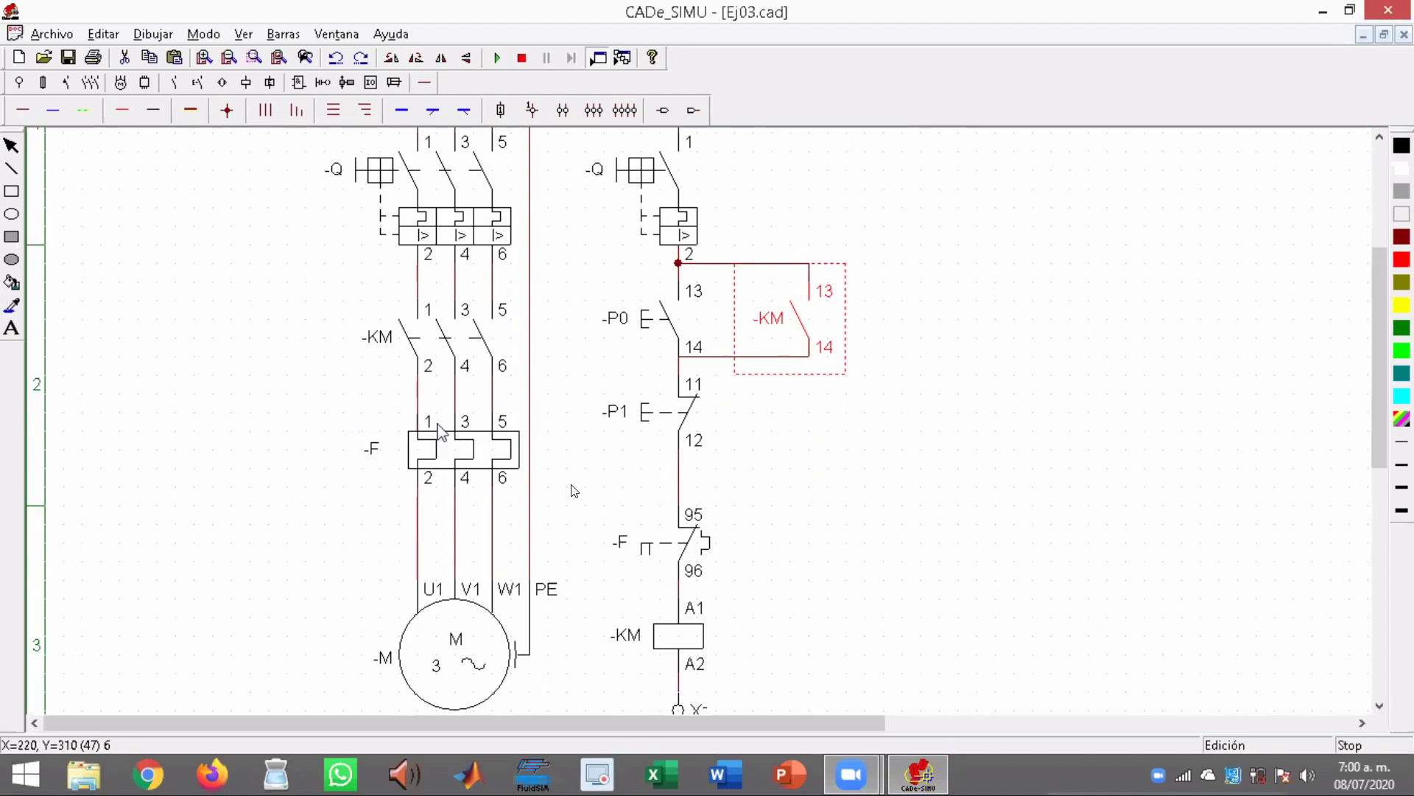
pyautogui.click(439, 350)
# Examine overload relay F in the power circuit and compare the three-pole breaker Q with the control circuit's single-pole breaker Q
pyautogui.click(461, 462)
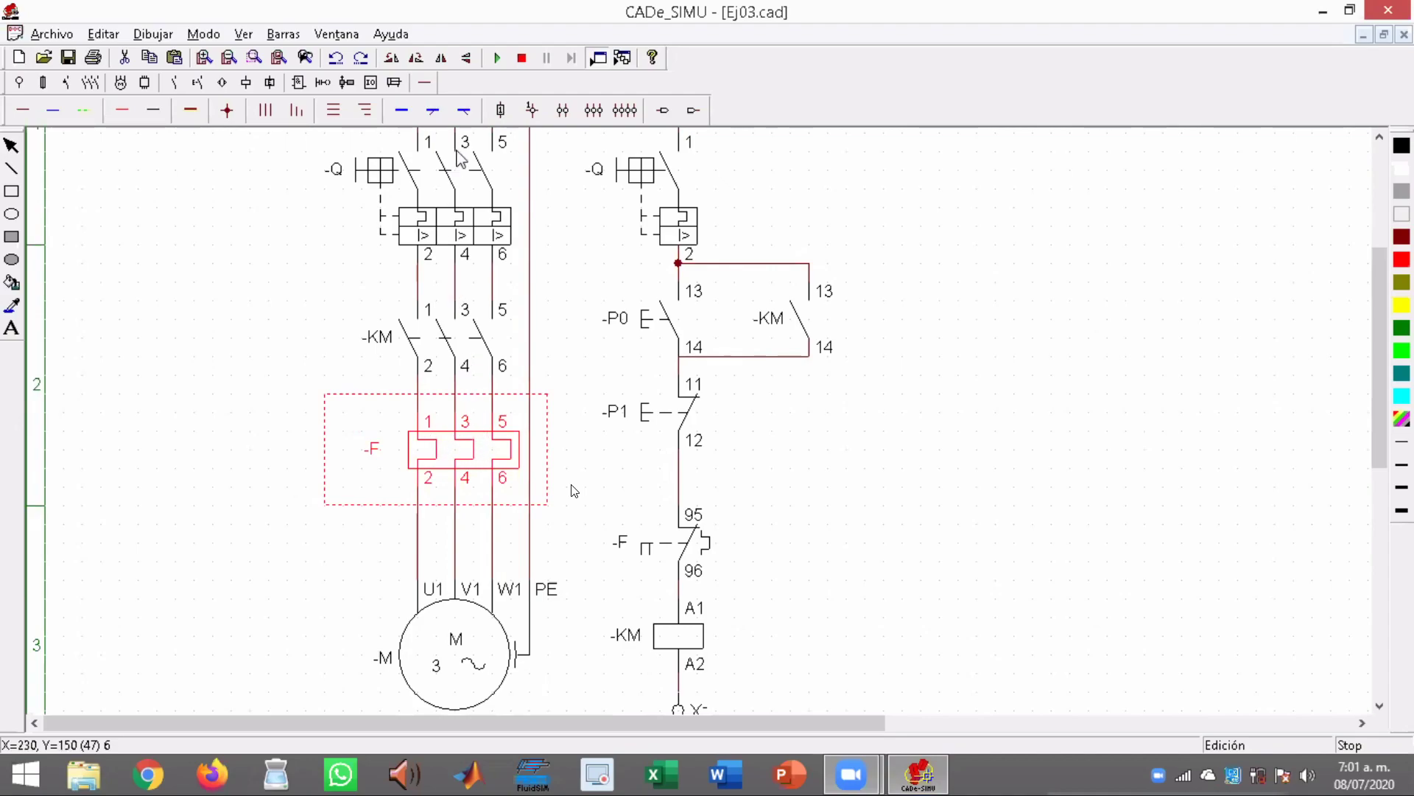
pyautogui.click(473, 202)
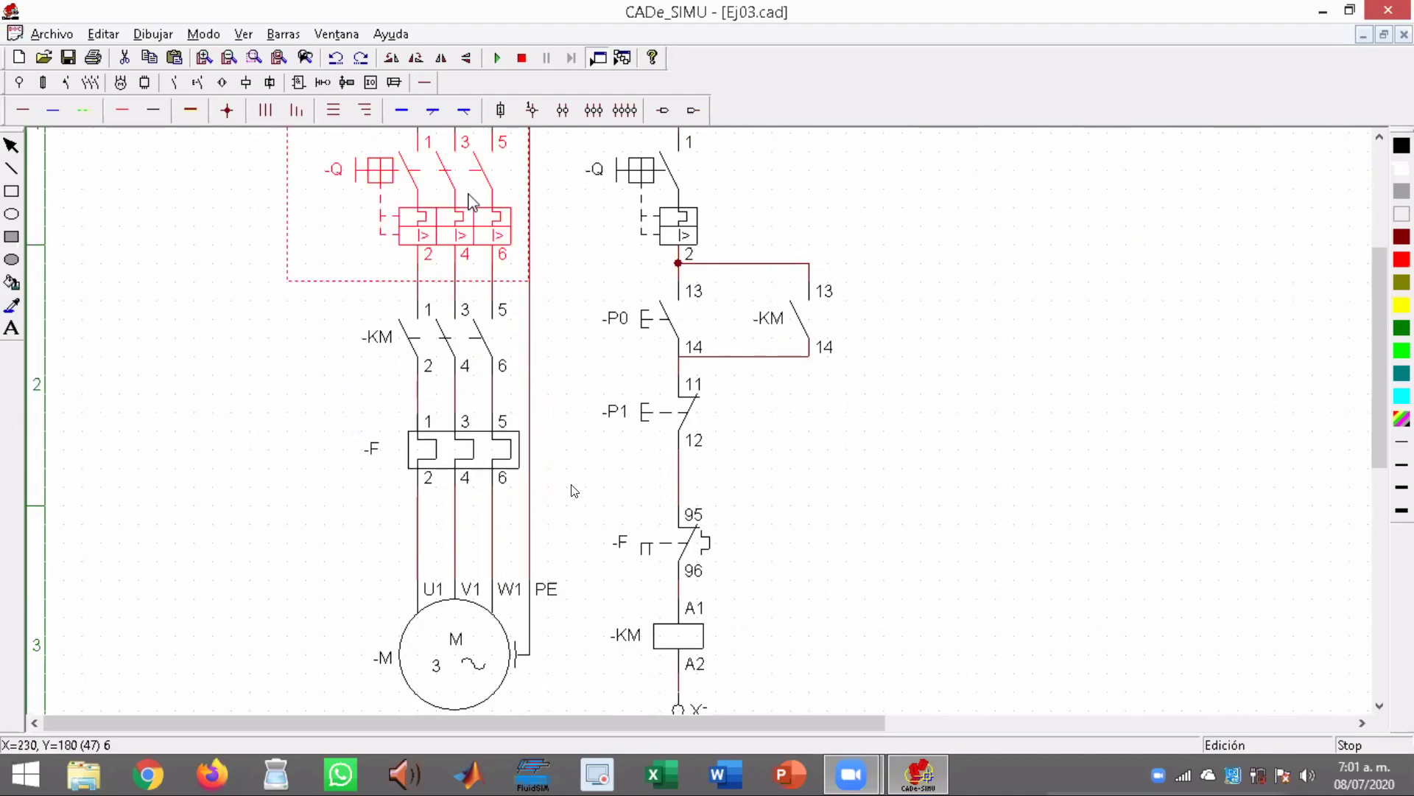
pyautogui.moveTo(1375, 353); pyautogui.dragTo(1375, 306)
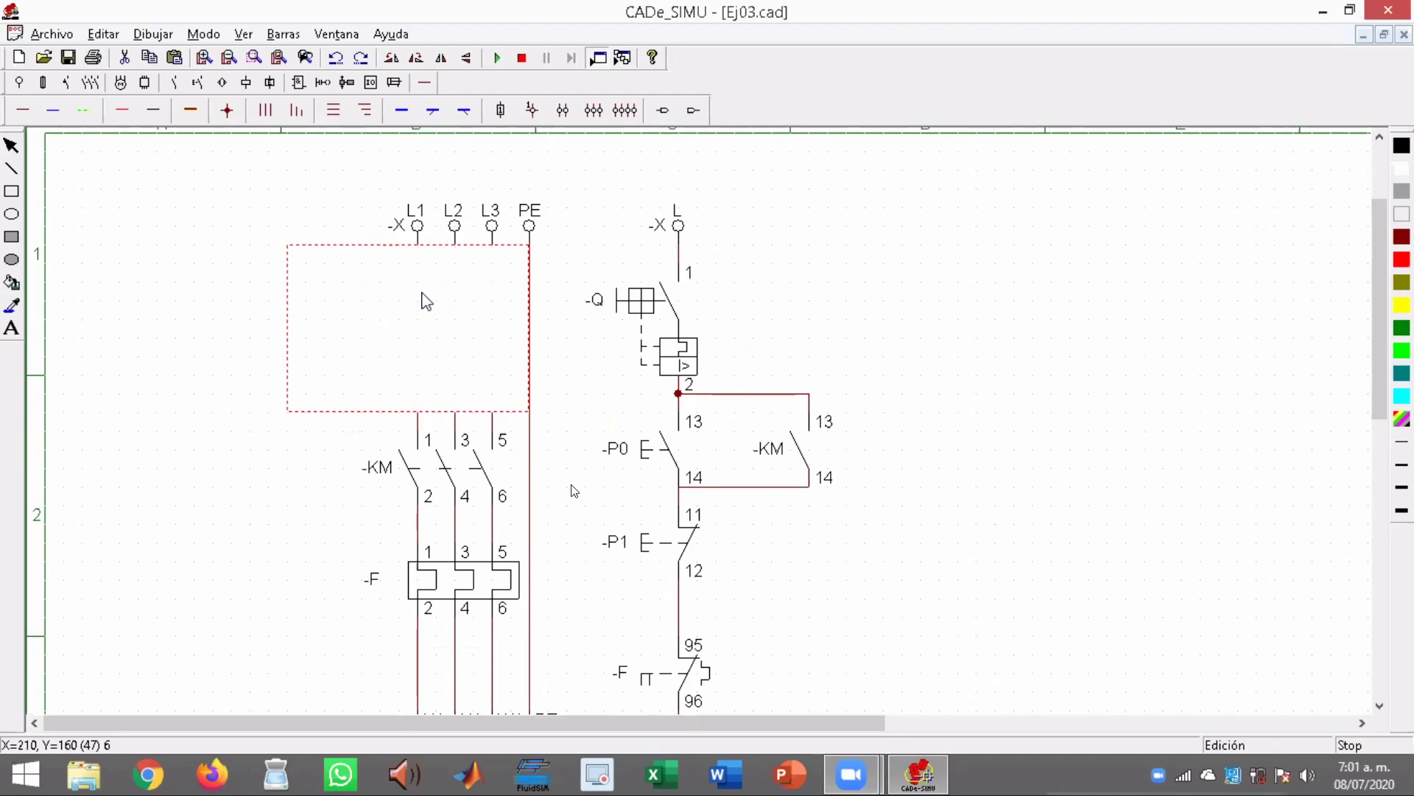
pyautogui.click(638, 304)
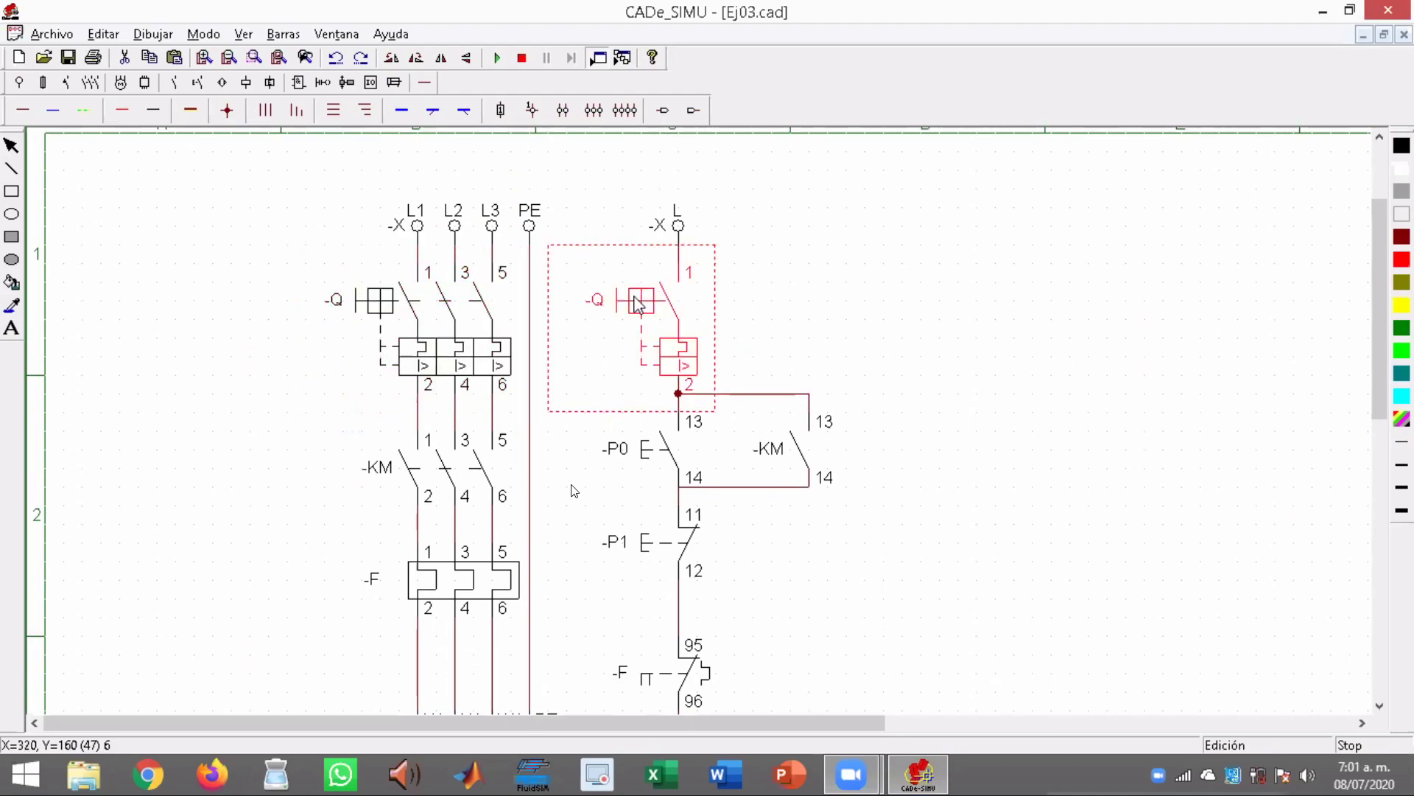
pyautogui.click(457, 298)
pyautogui.click(654, 299)
pyautogui.click(369, 308)
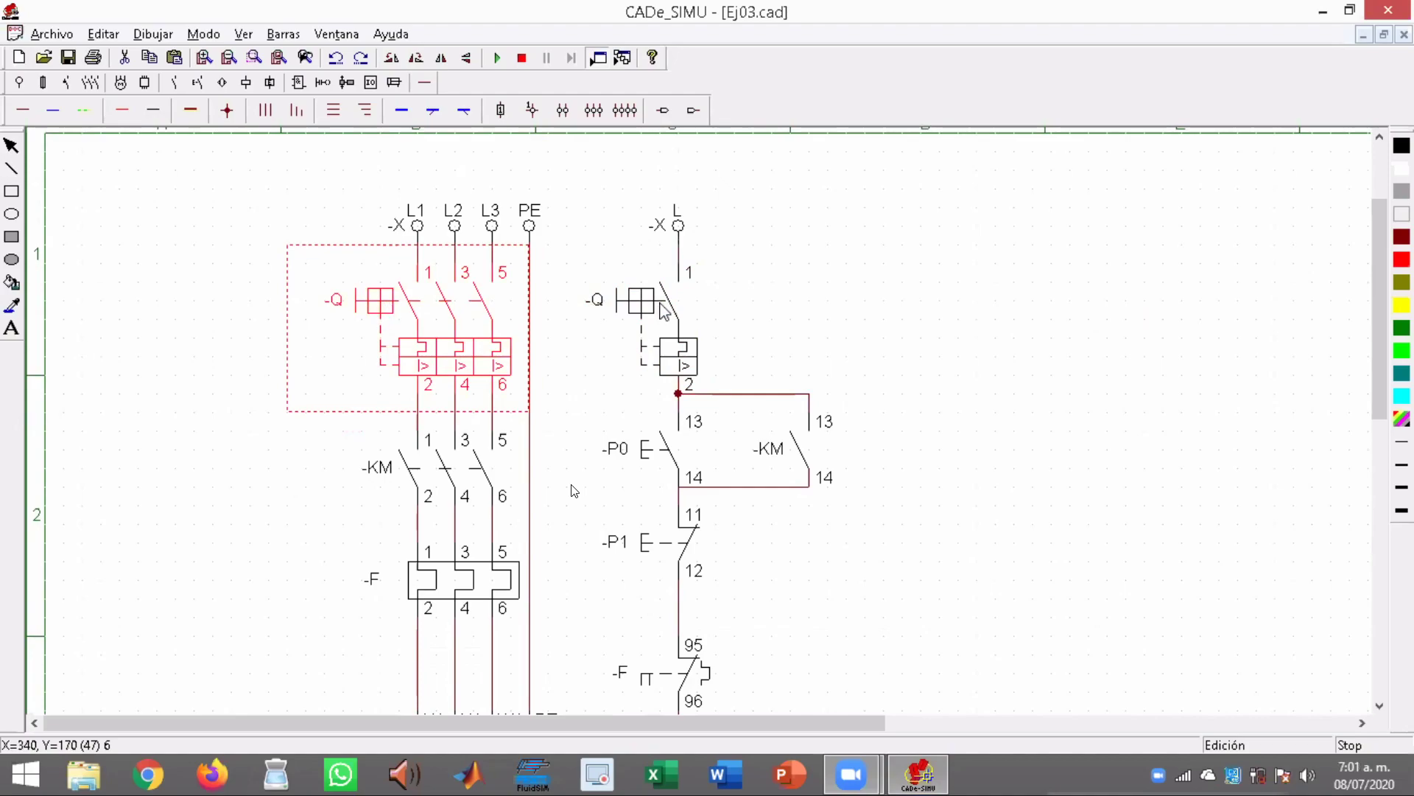
pyautogui.click(623, 299)
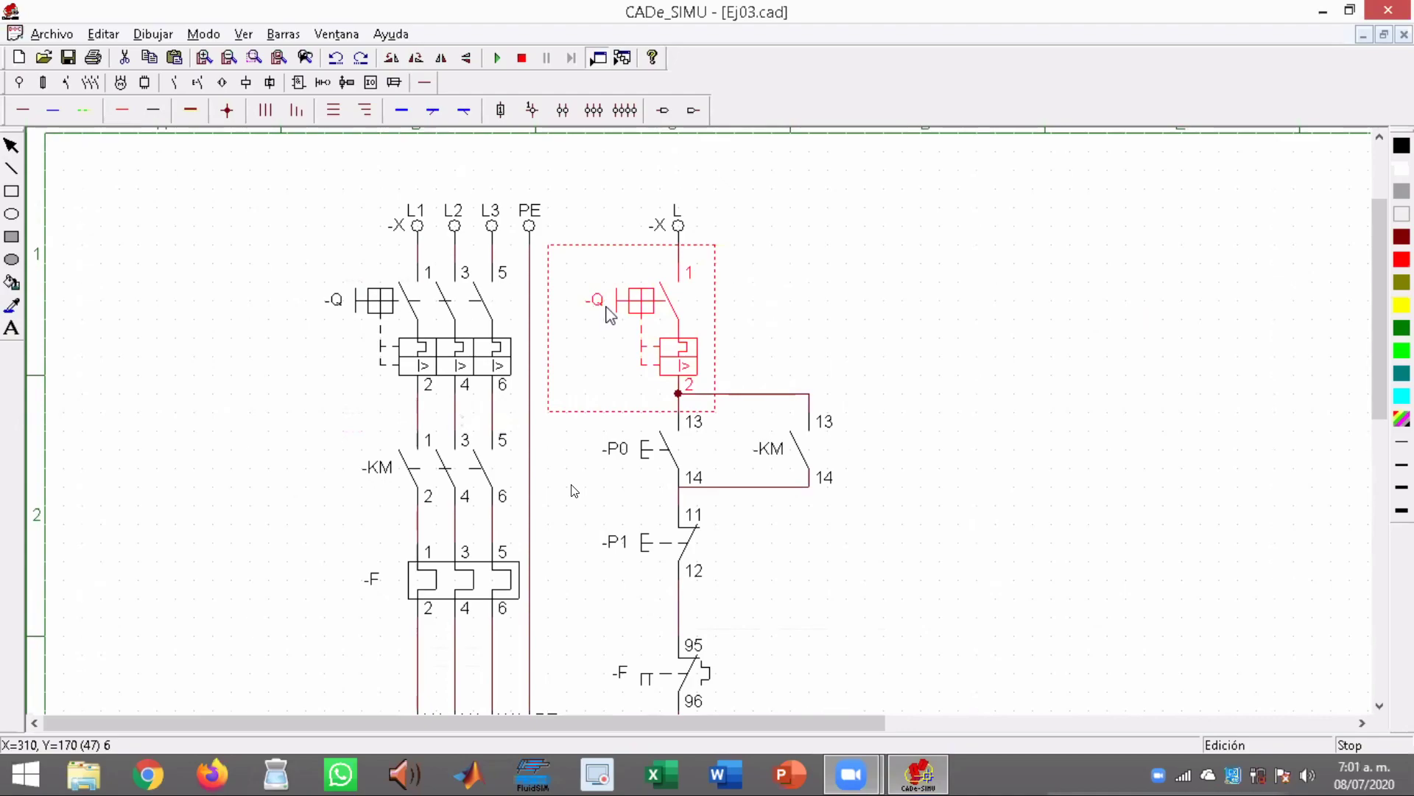
pyautogui.click(358, 309)
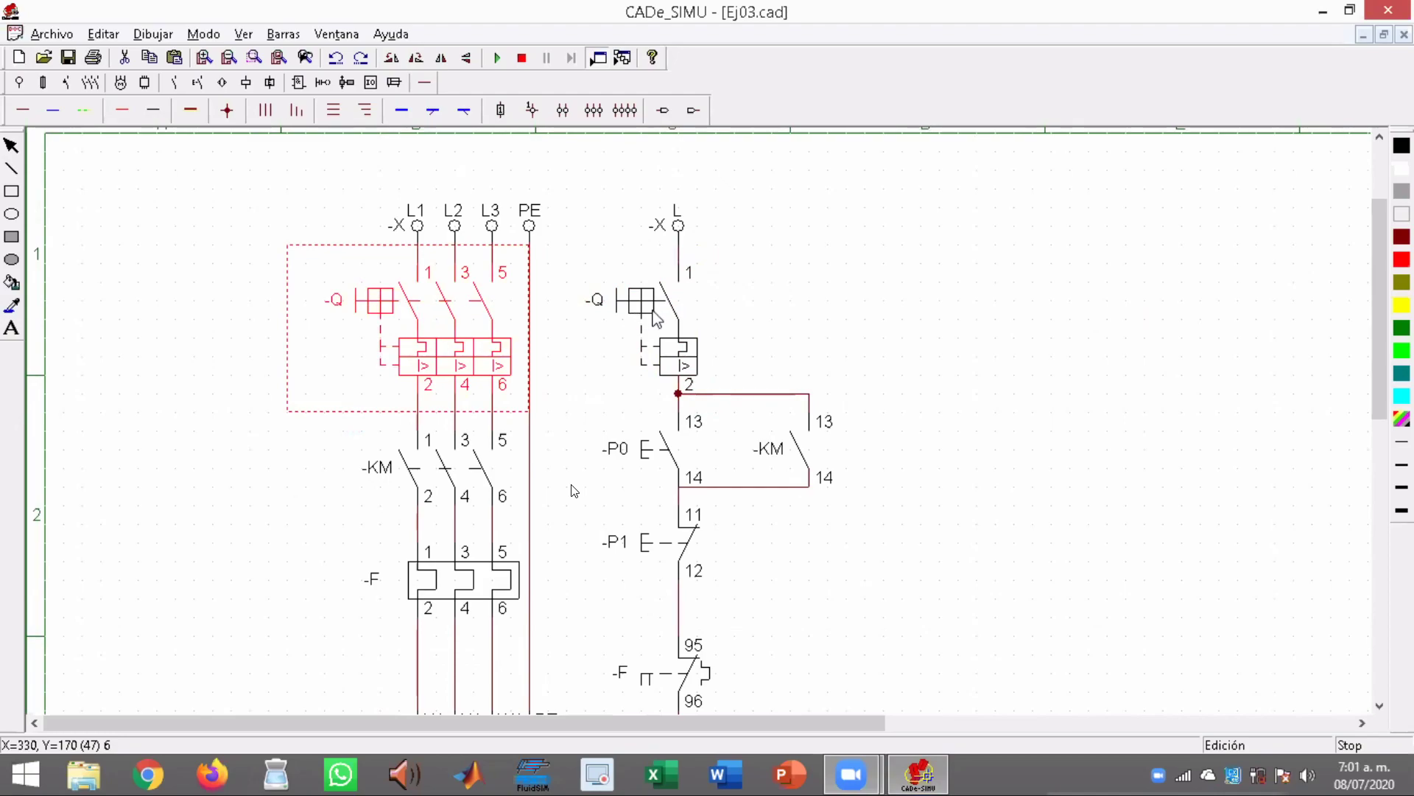
pyautogui.click(684, 319)
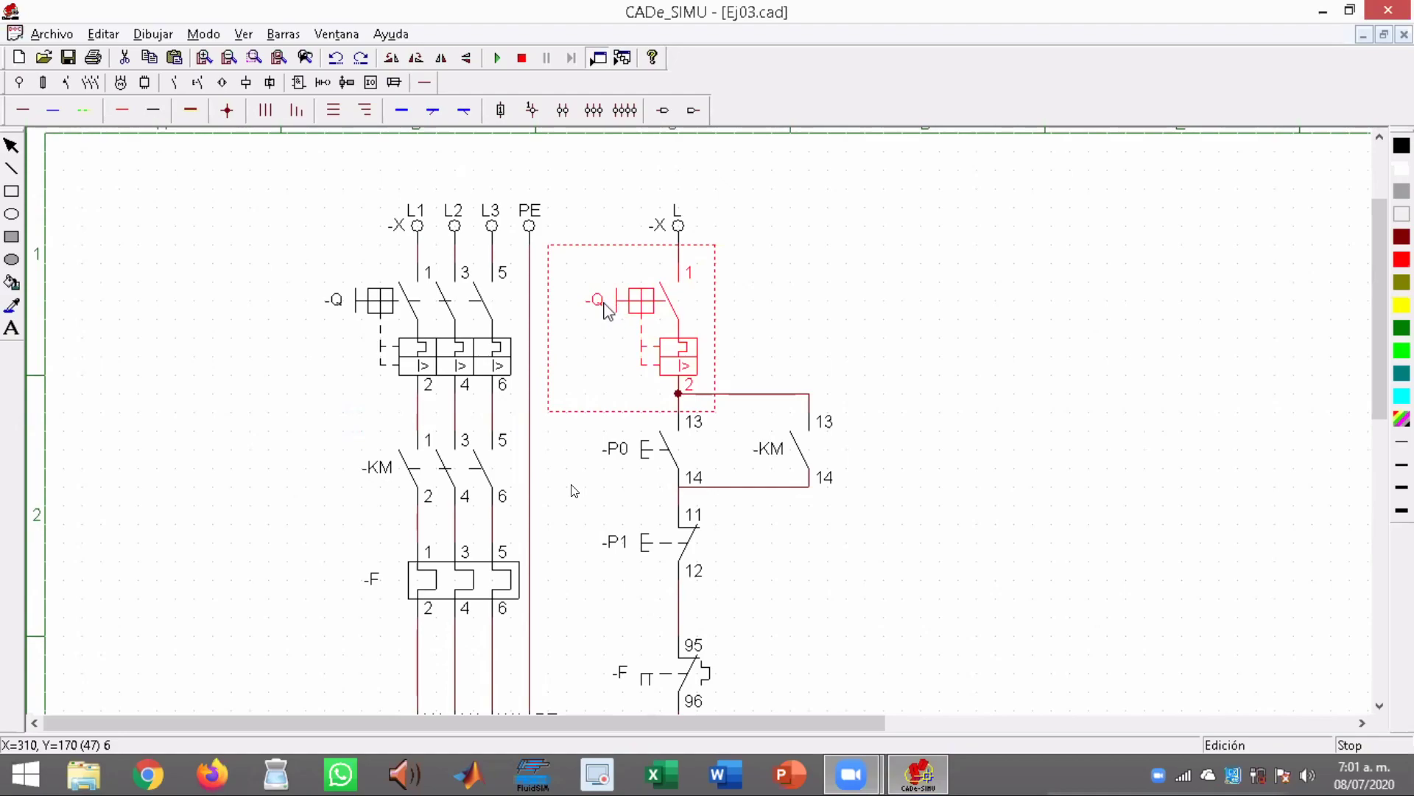
pyautogui.click(477, 307)
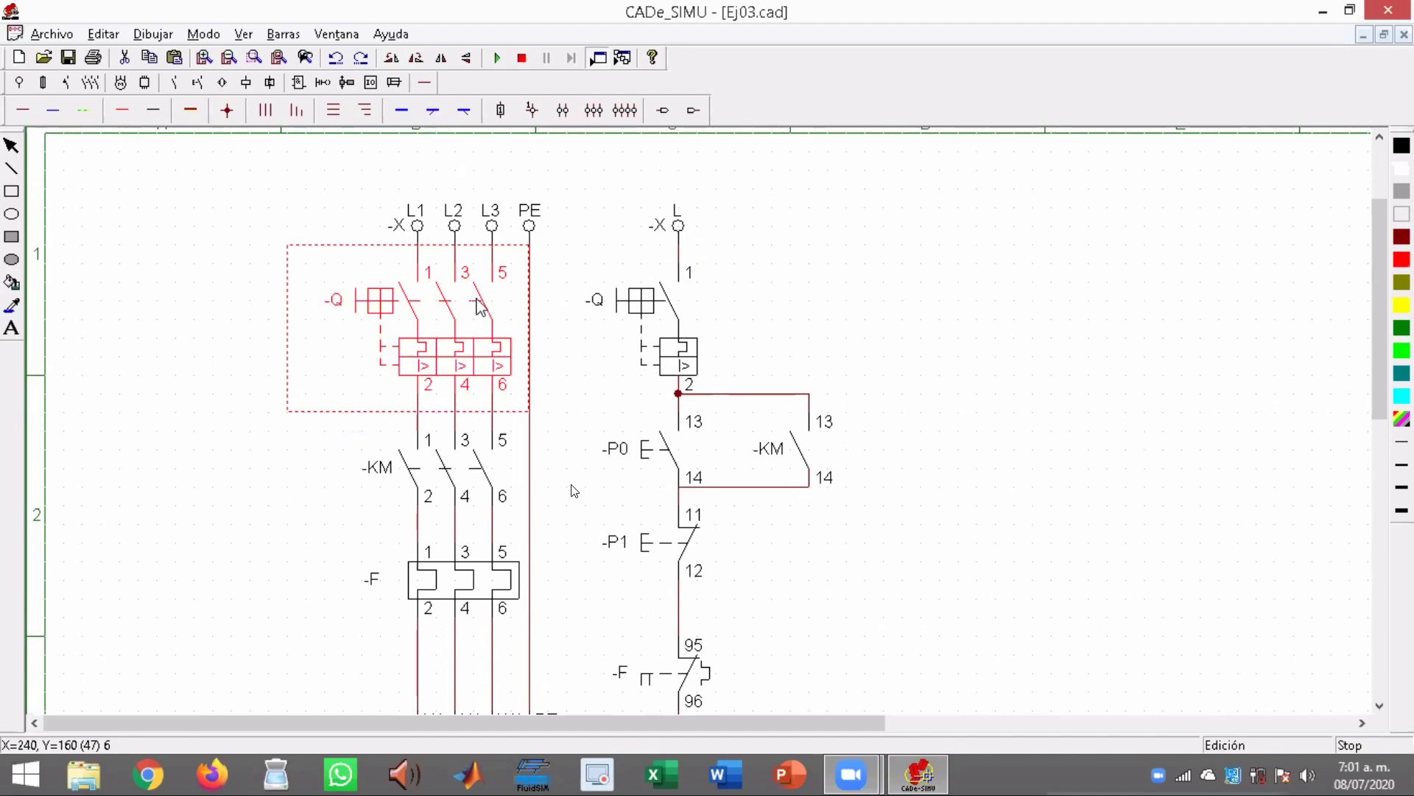
# Compare the L1, L2, L3 and PE supply terminals of the power circuit with the control circuit's L and N terminals
pyautogui.moveTo(1377, 246); pyautogui.dragTo(1382, 271)
pyautogui.click(445, 193)
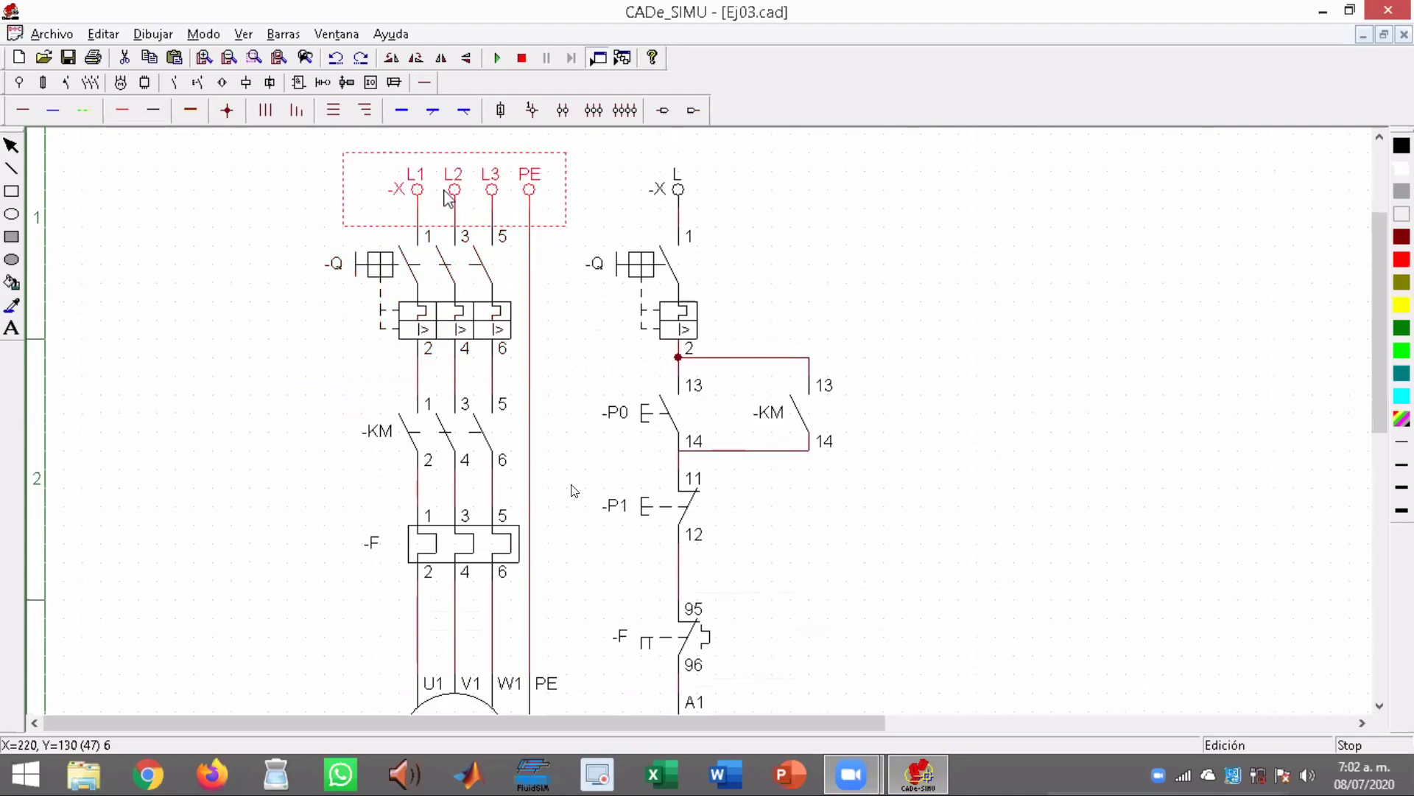
pyautogui.click(684, 193)
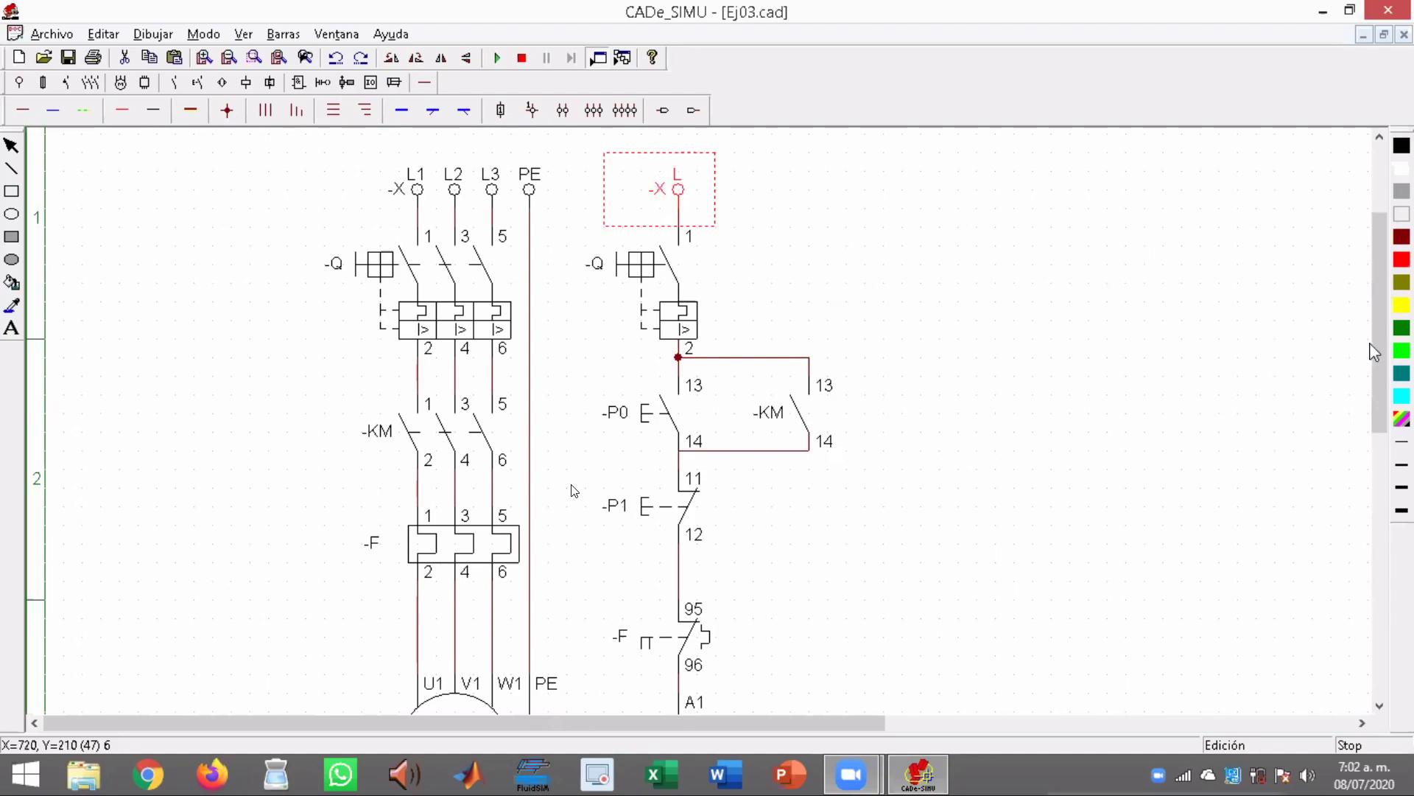
pyautogui.click(486, 206)
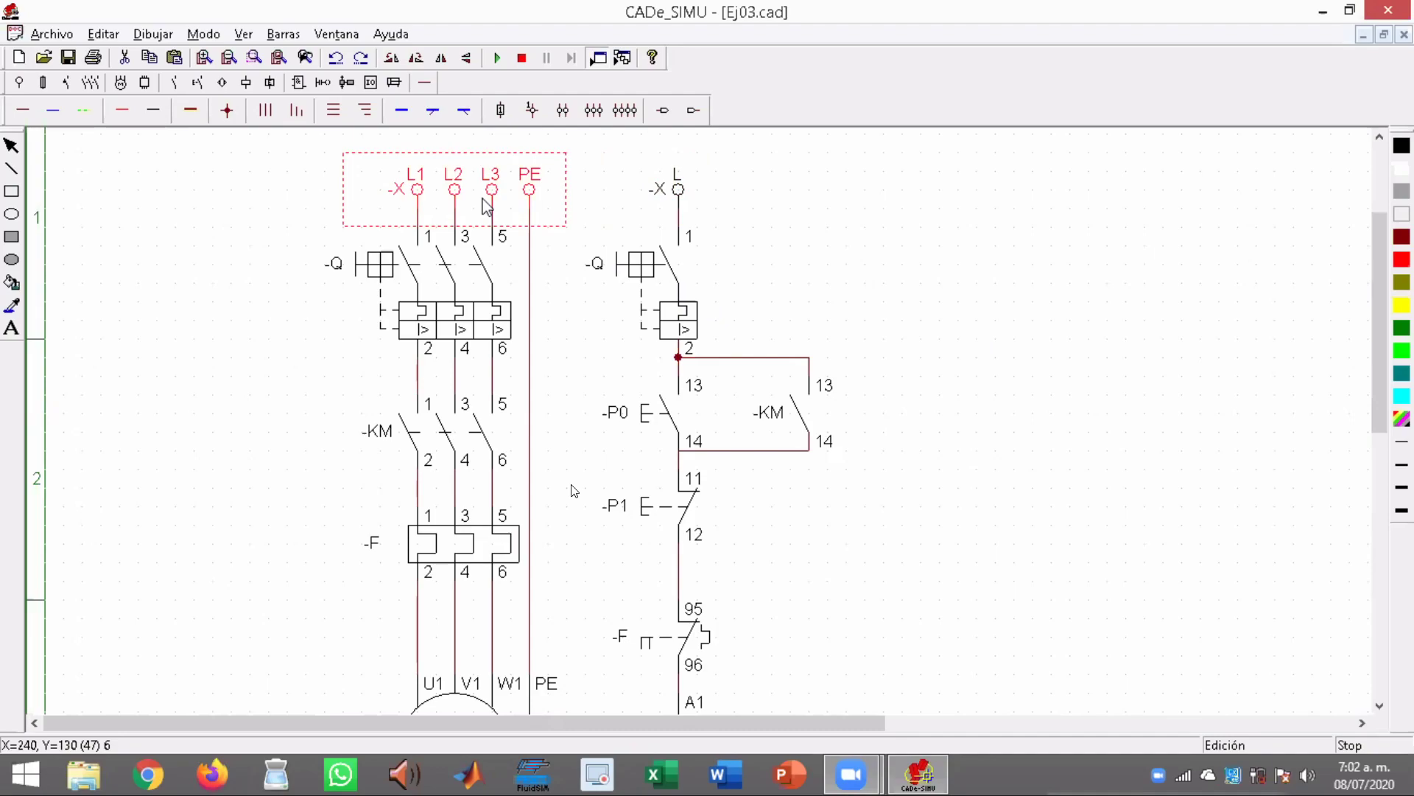
pyautogui.click(676, 198)
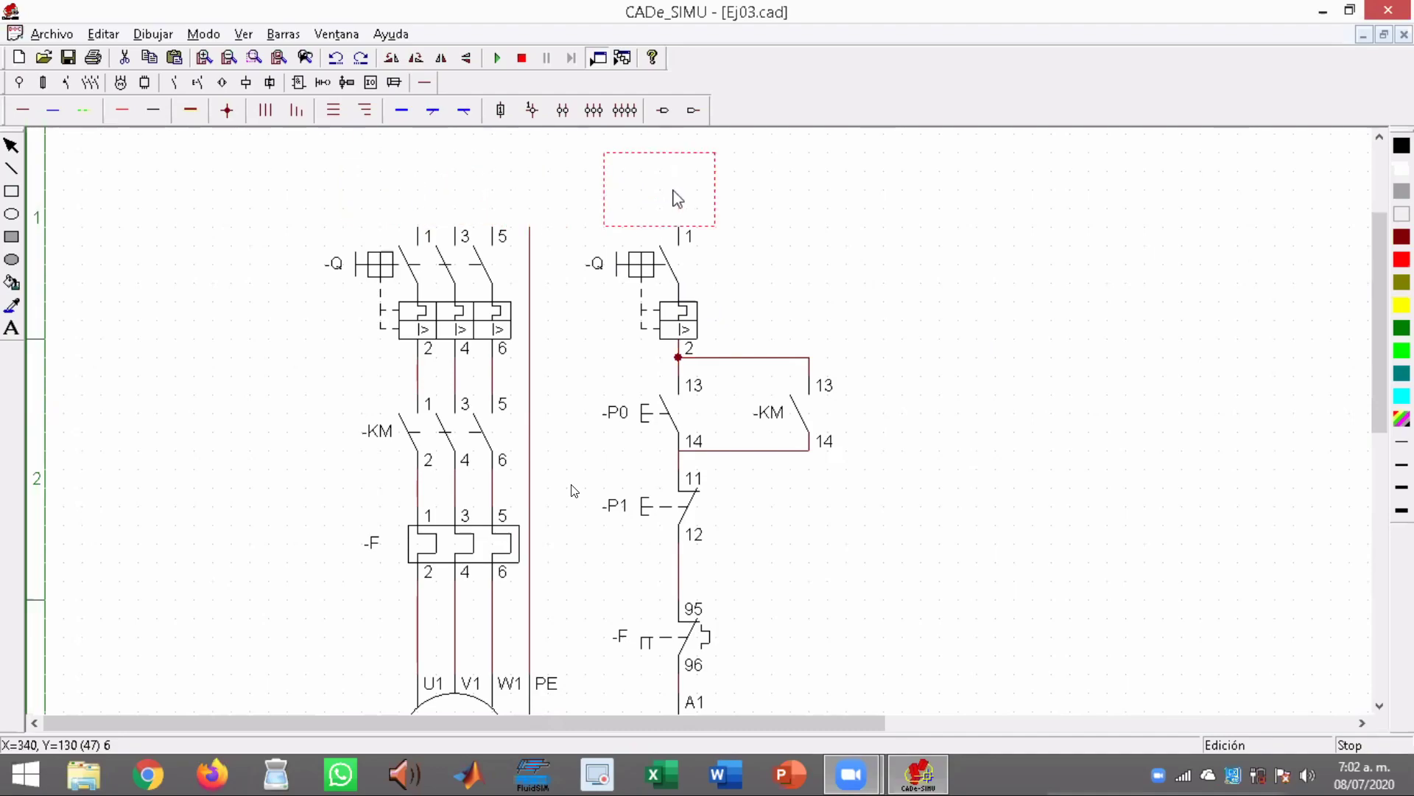
pyautogui.moveTo(1379, 332); pyautogui.dragTo(1379, 494)
pyautogui.click(682, 384)
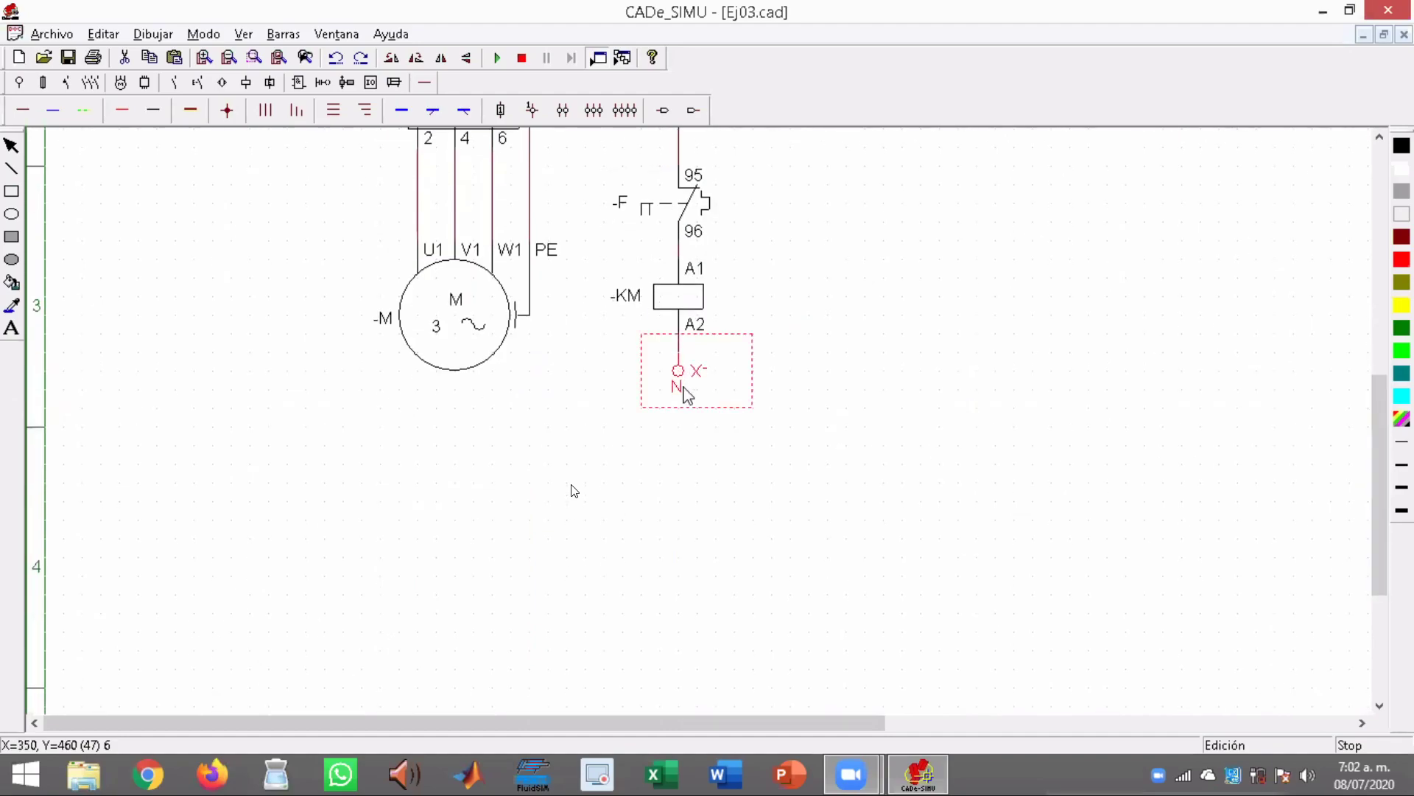
pyautogui.moveTo(1375, 457); pyautogui.dragTo(1354, 258)
pyautogui.click(672, 298)
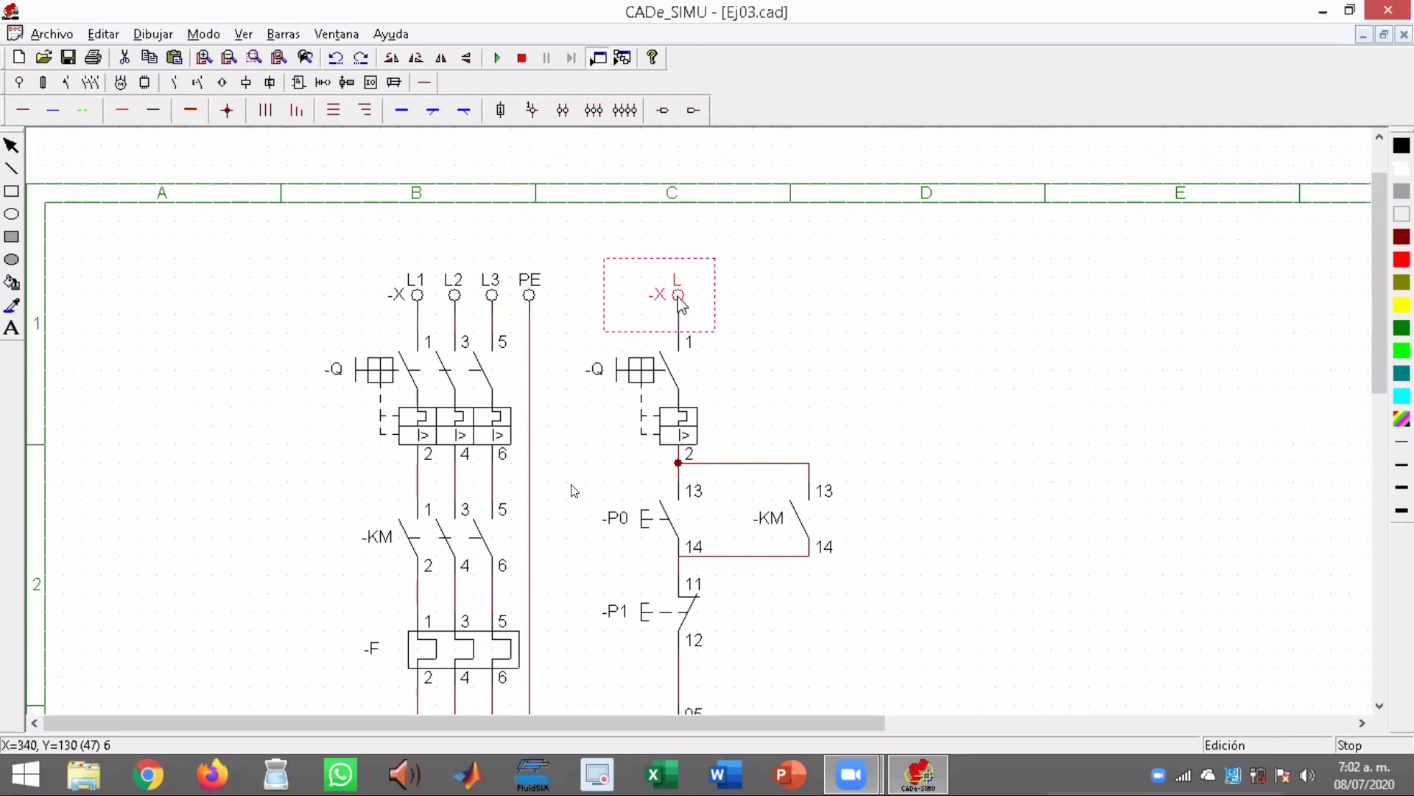
pyautogui.moveTo(1378, 372); pyautogui.dragTo(1378, 518)
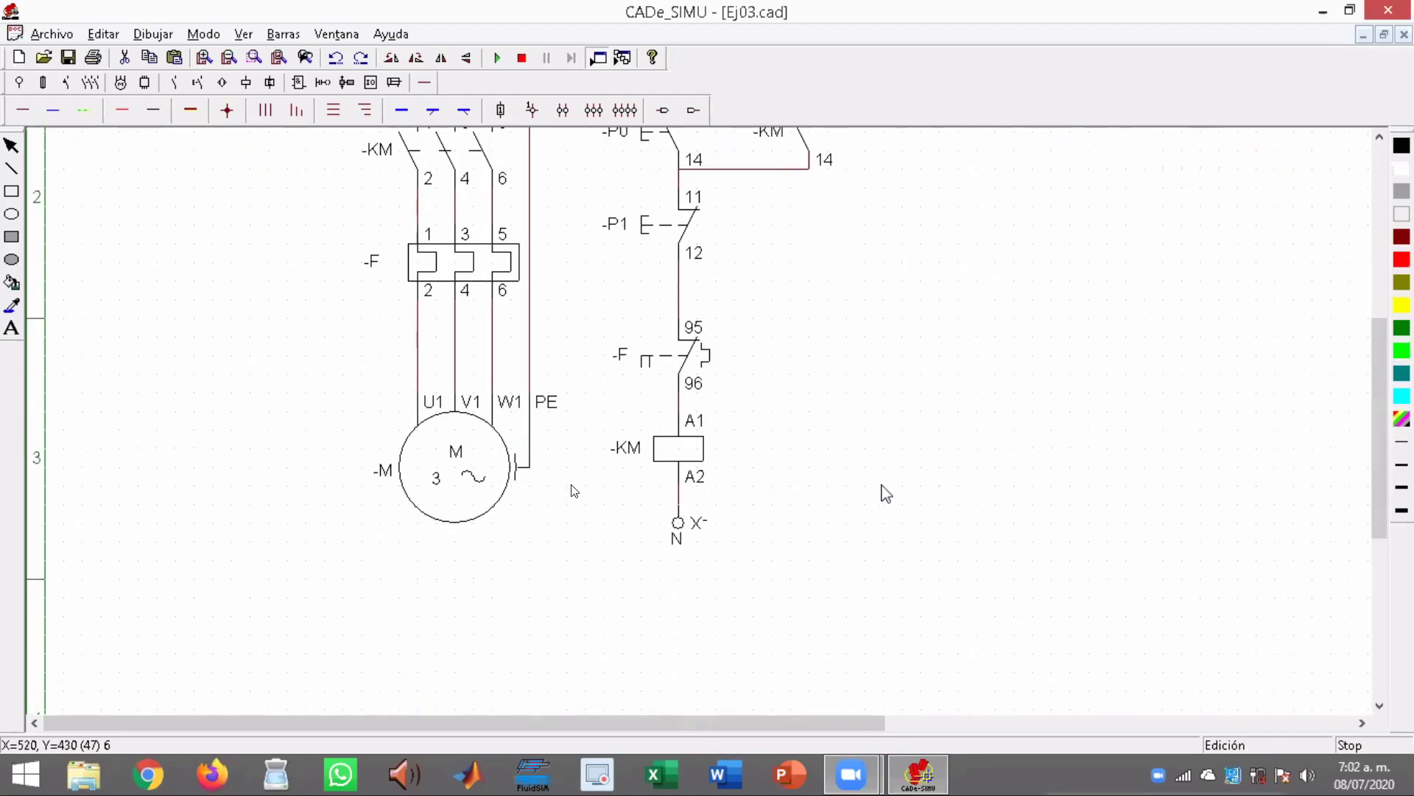
pyautogui.click(695, 538)
# Examine the KM coil between overload contact F 95-96 and the neutral terminal N
pyautogui.click(673, 461)
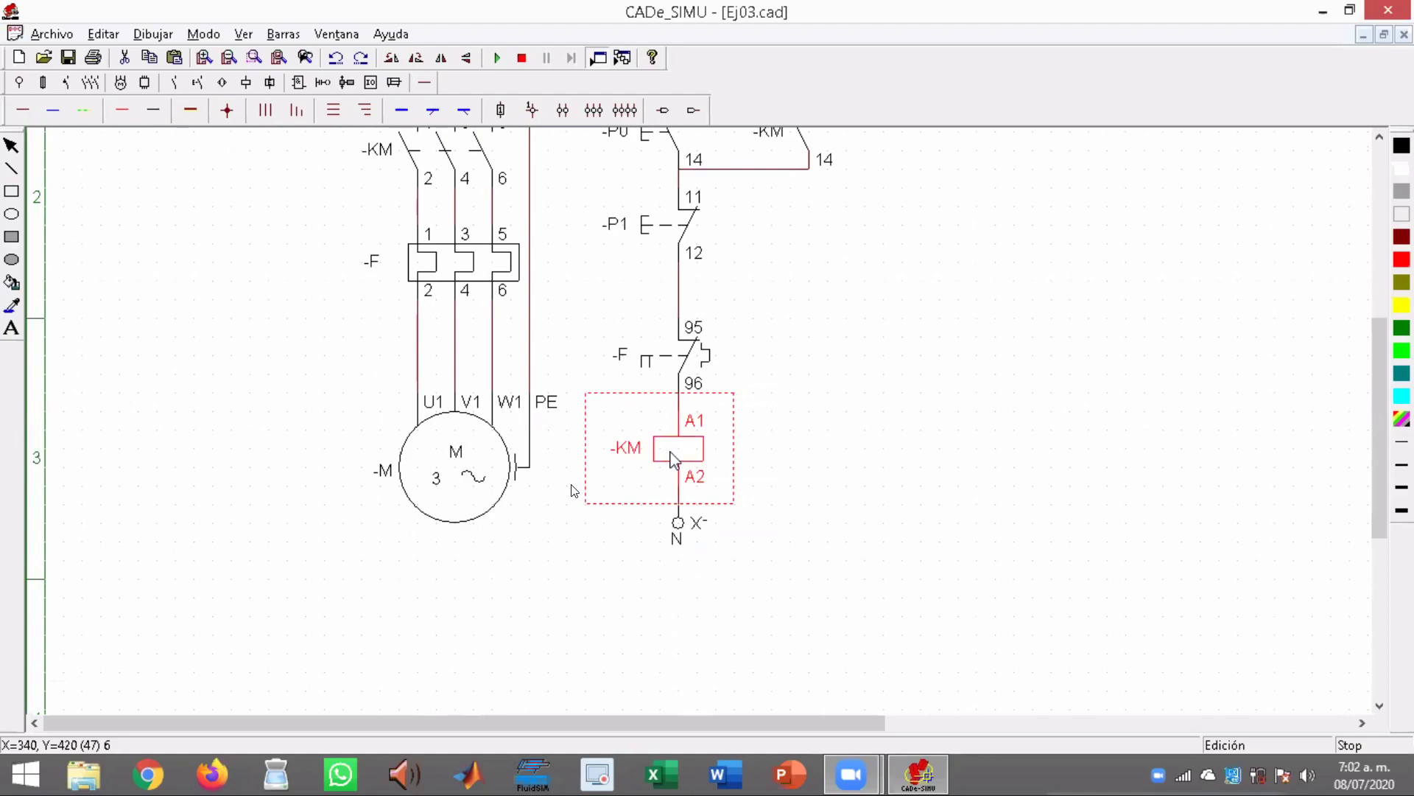
pyautogui.click(1139, 454)
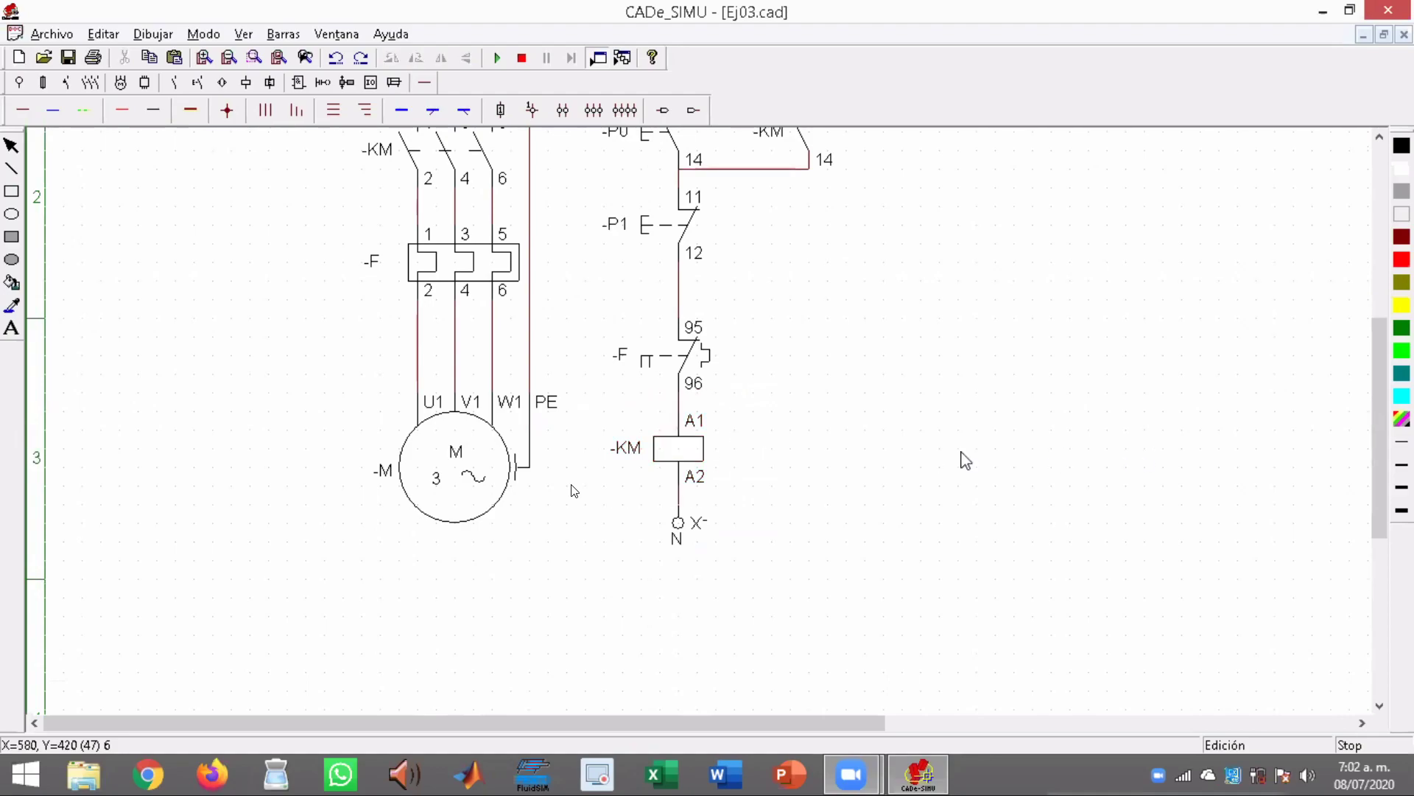
pyautogui.click(685, 460)
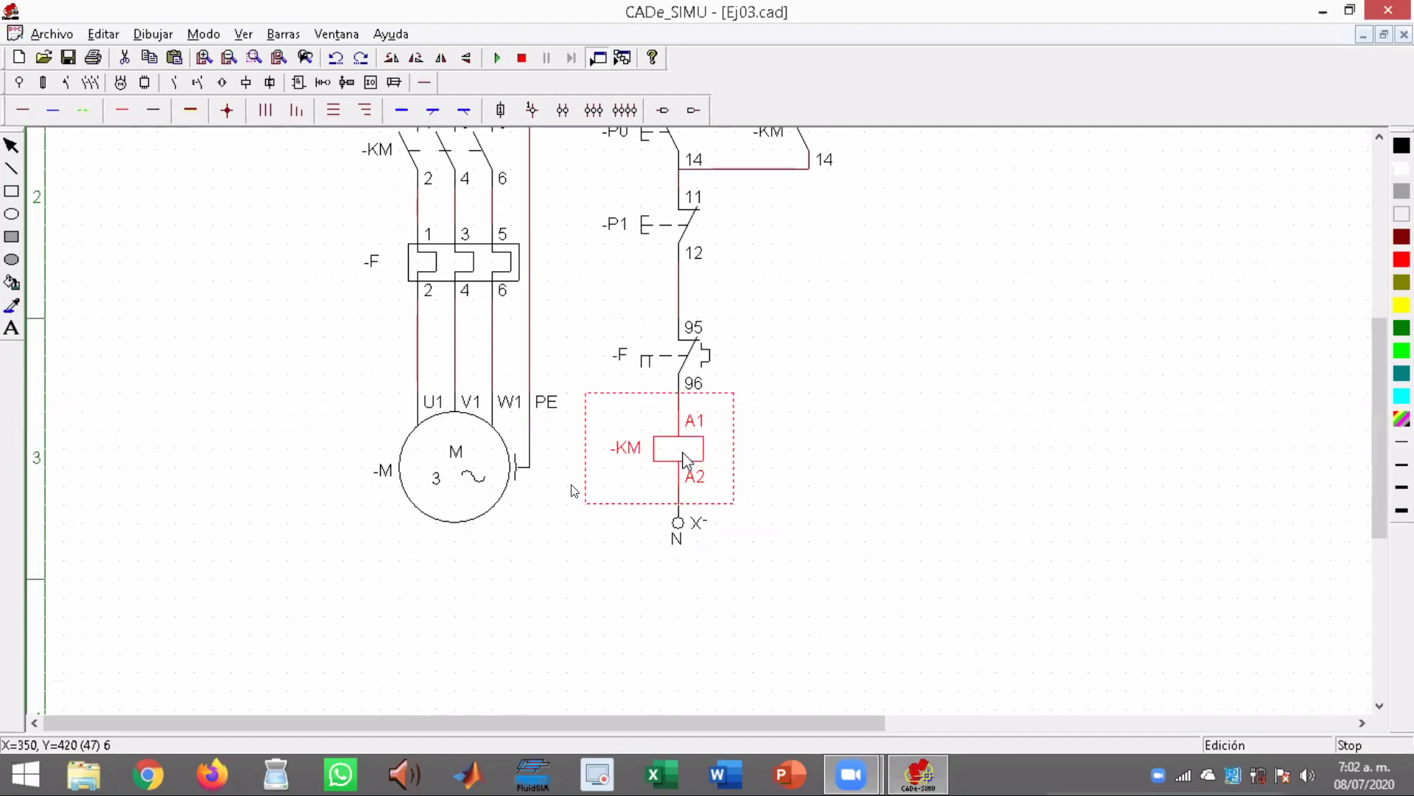
pyautogui.click(985, 516)
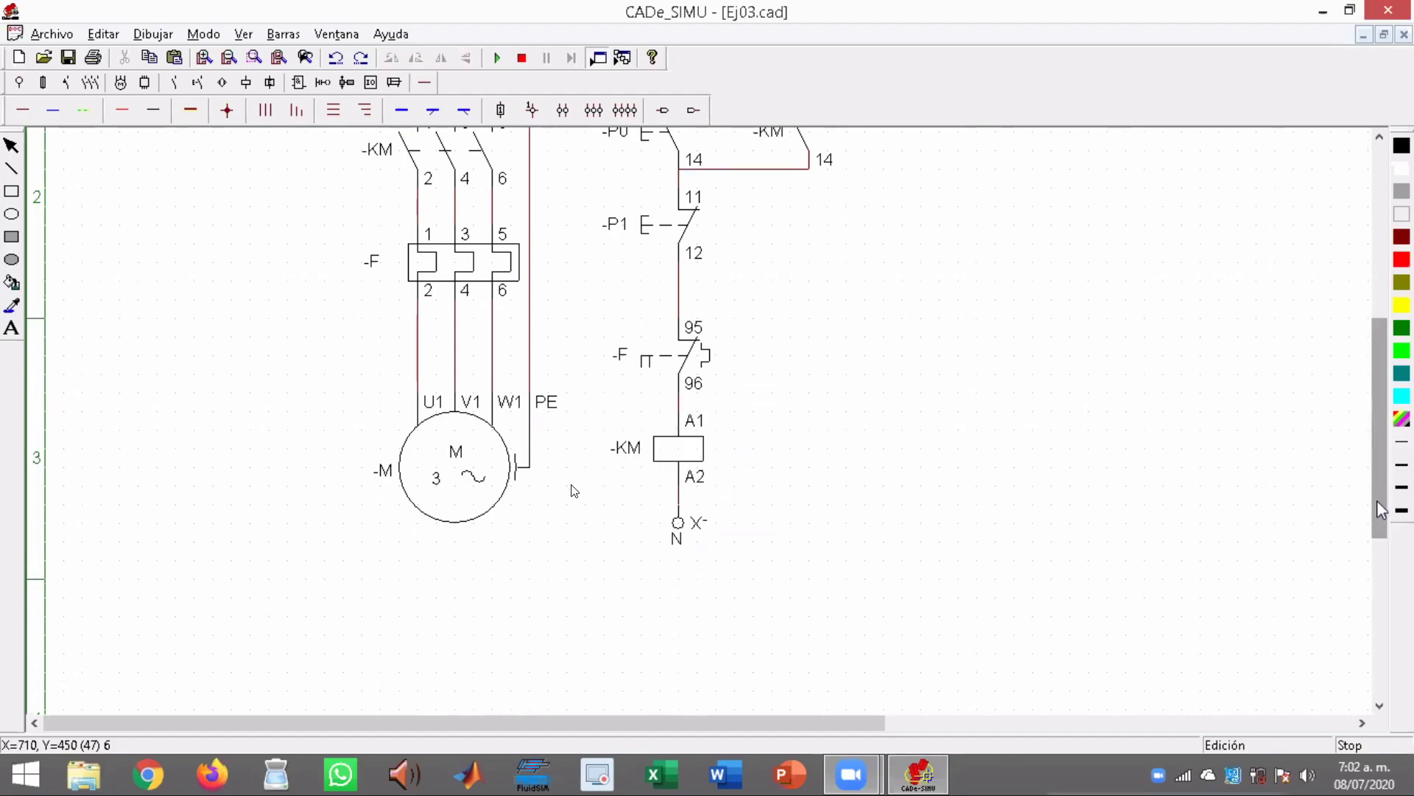
pyautogui.moveTo(1377, 501); pyautogui.dragTo(1370, 457)
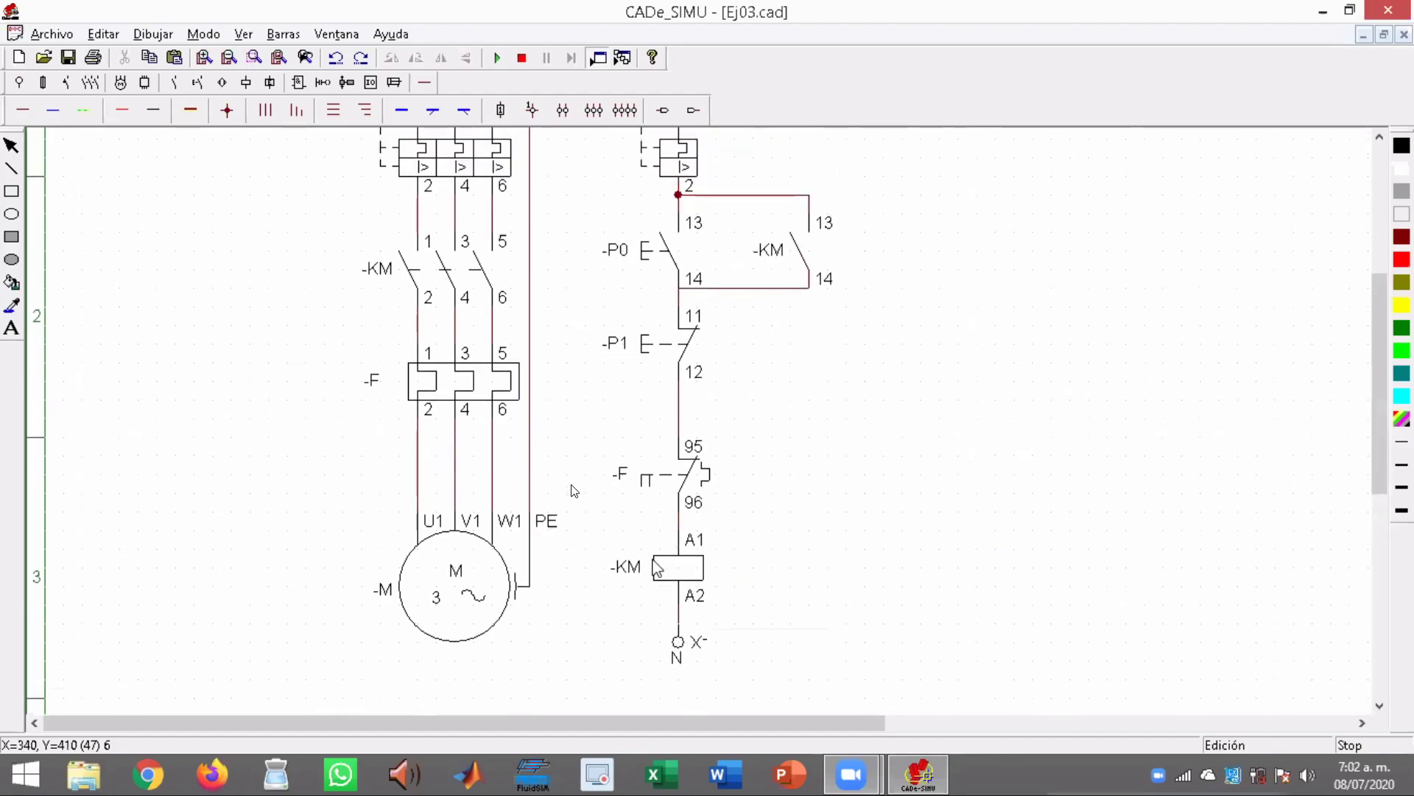
# Compare the power circuit's three-pole breaker Q with the control circuit's single-pole breaker Q
pyautogui.click(698, 584)
pyautogui.moveTo(1373, 374); pyautogui.dragTo(1373, 310)
pyautogui.click(480, 313)
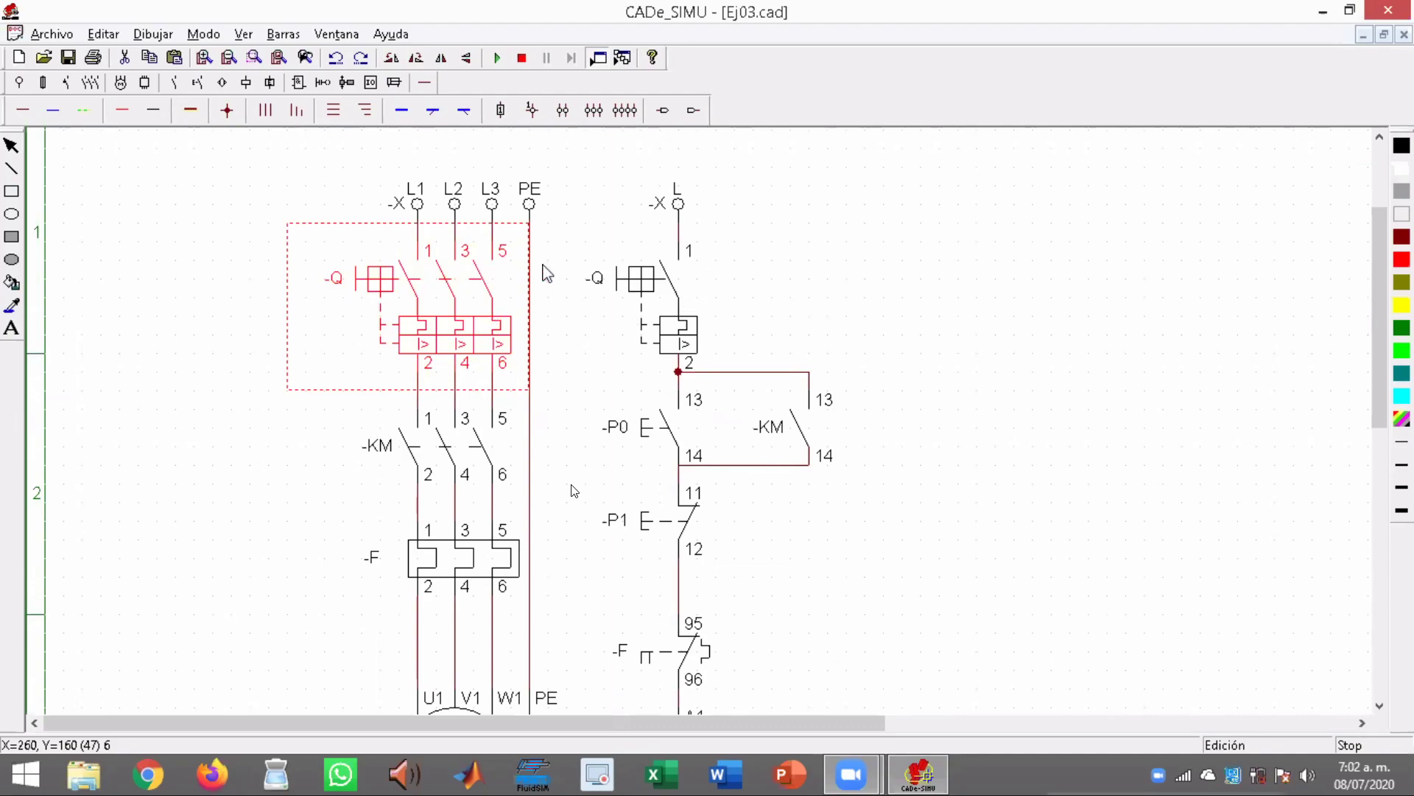
pyautogui.click(674, 293)
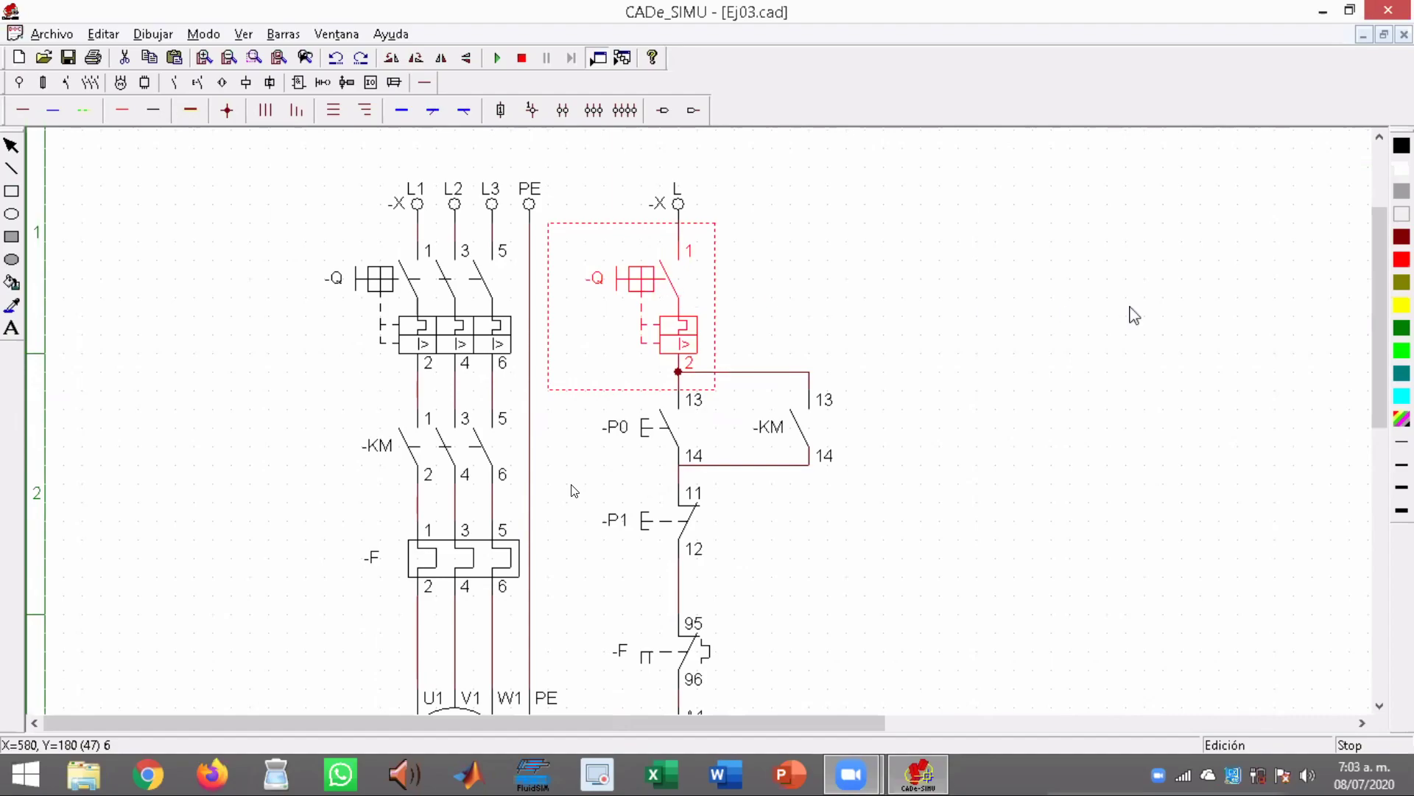
# Compare the KM main contacts in the power circuit with the KM auxiliary contact 13-14 and the KM coil
pyautogui.moveTo(1376, 354); pyautogui.dragTo(1371, 409)
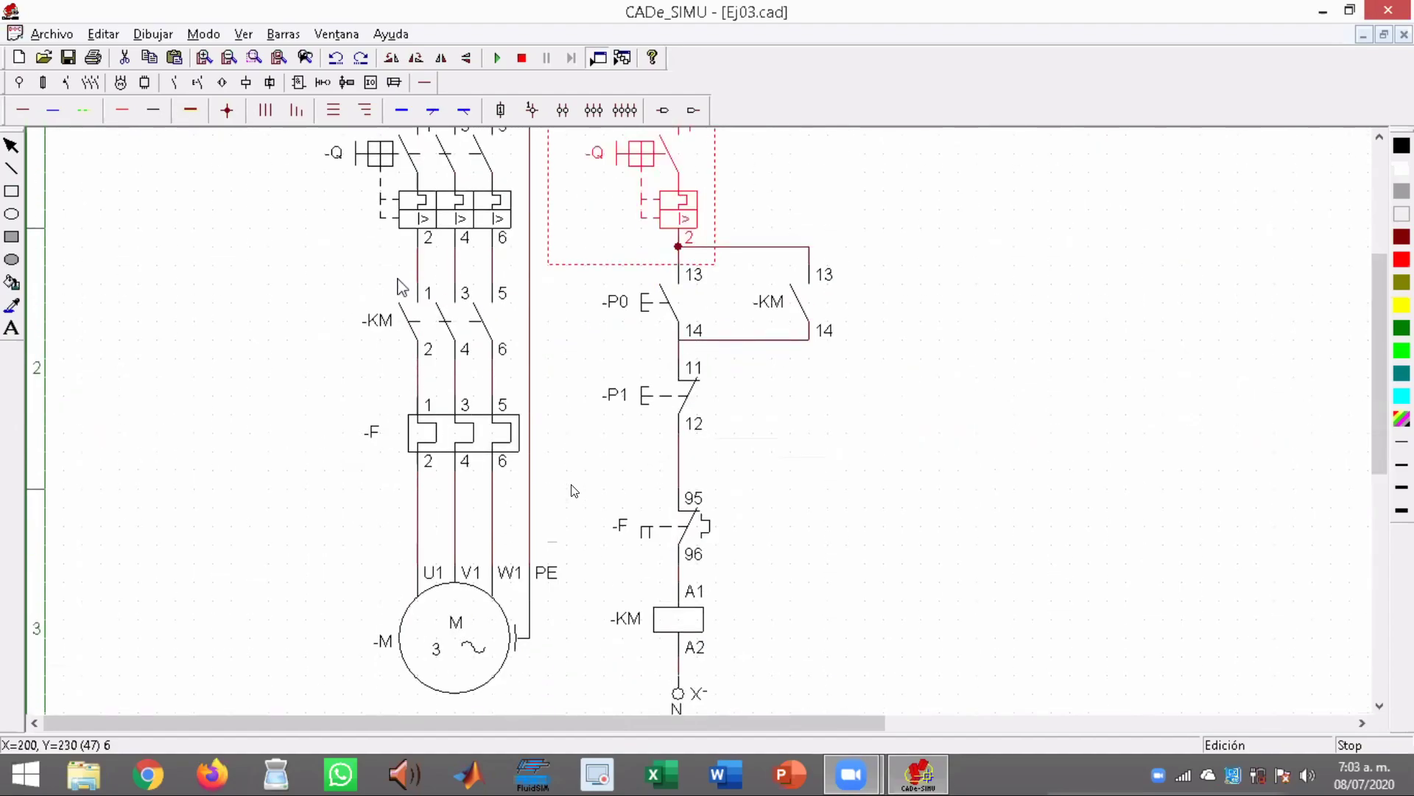
pyautogui.click(426, 318)
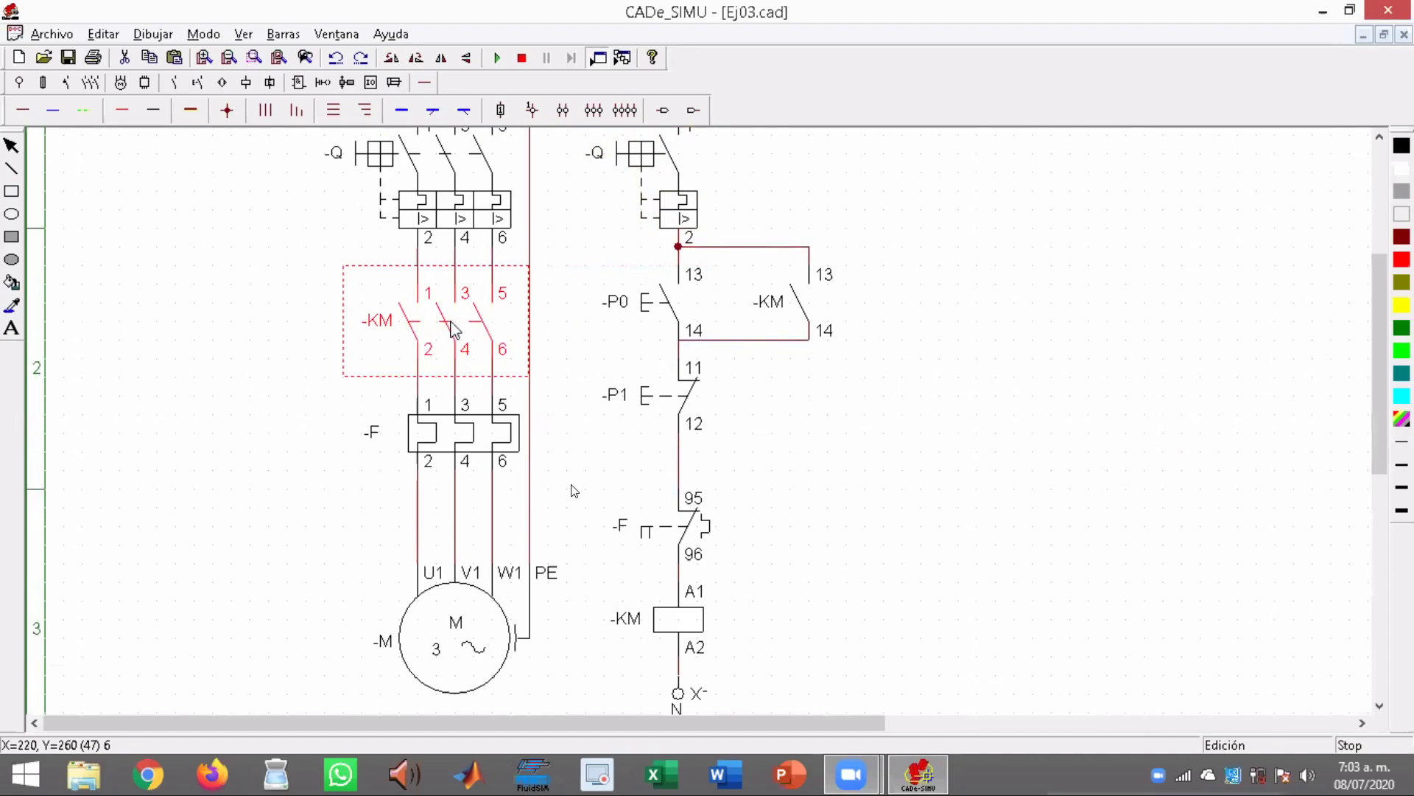
pyautogui.click(807, 306)
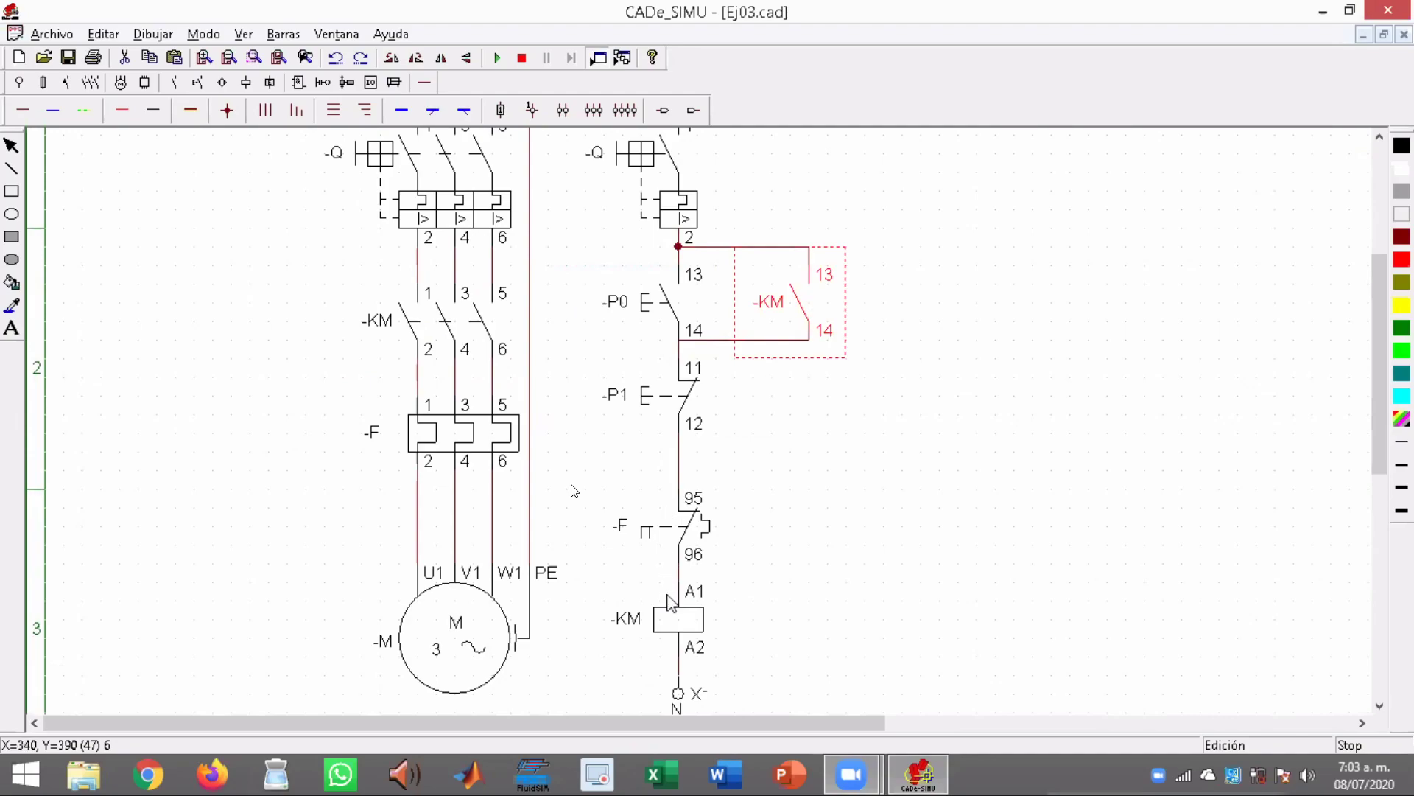
pyautogui.click(678, 622)
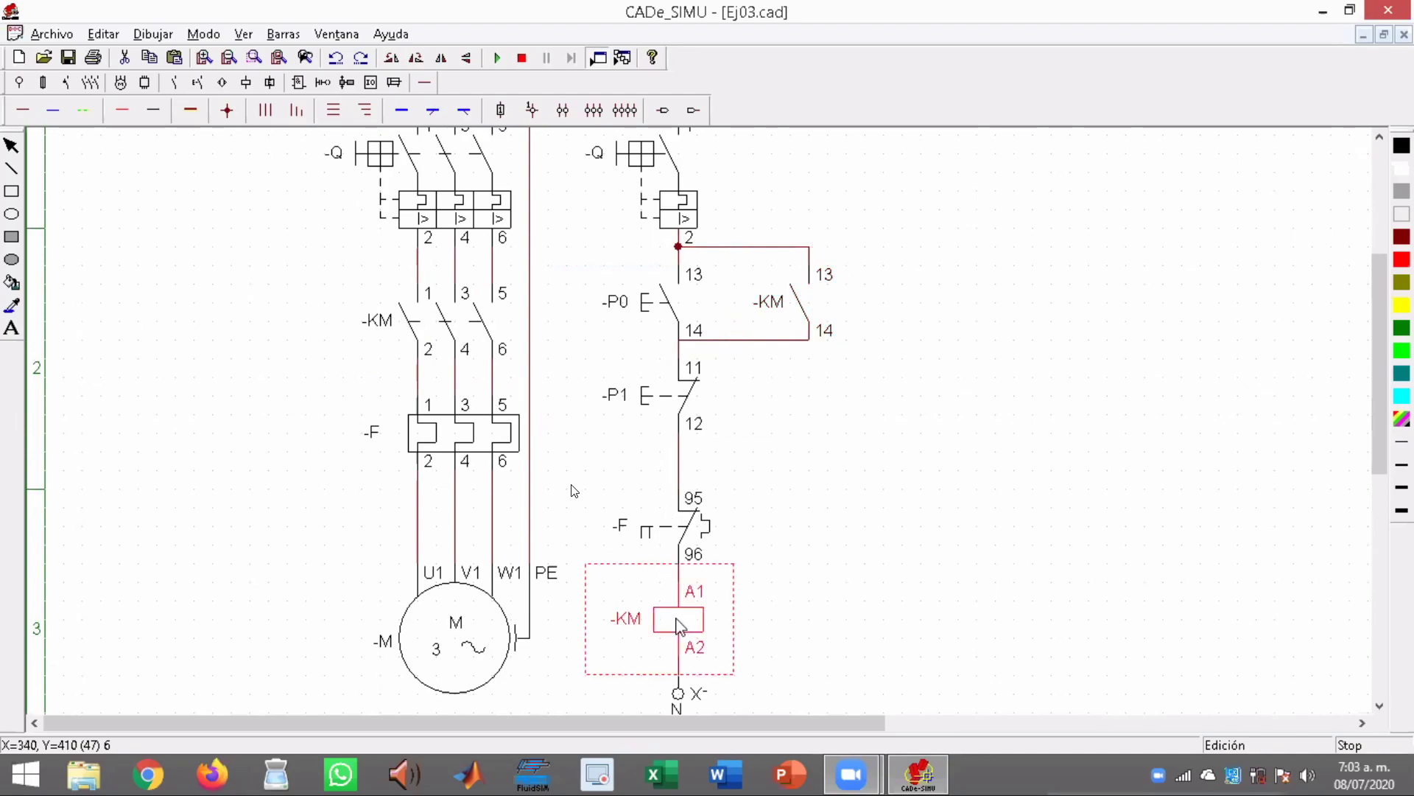
# Compare the three-pole overload relay F in the power circuit with its auxiliary contact F 95-96 in the control circuit
pyautogui.click(457, 435)
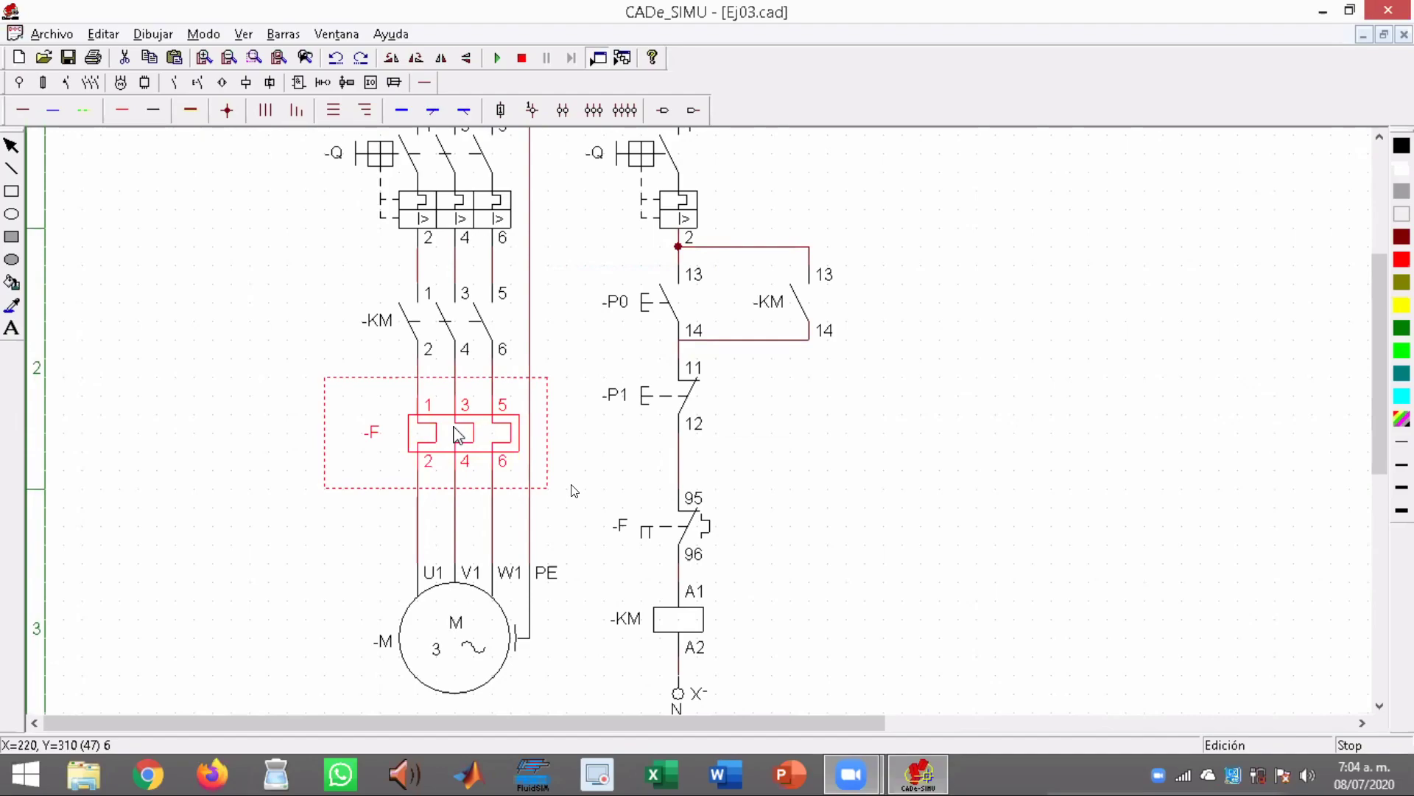
pyautogui.click(685, 524)
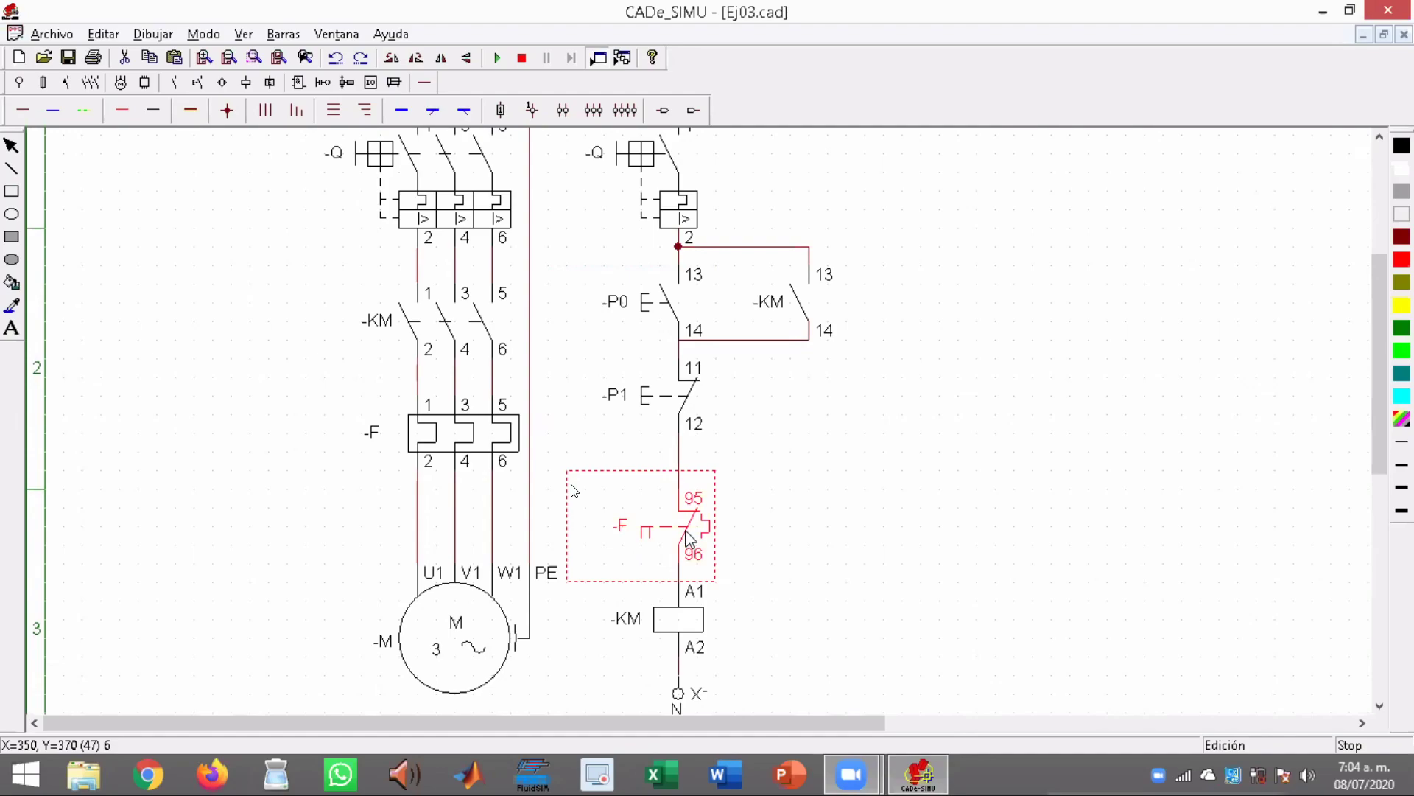
pyautogui.click(509, 435)
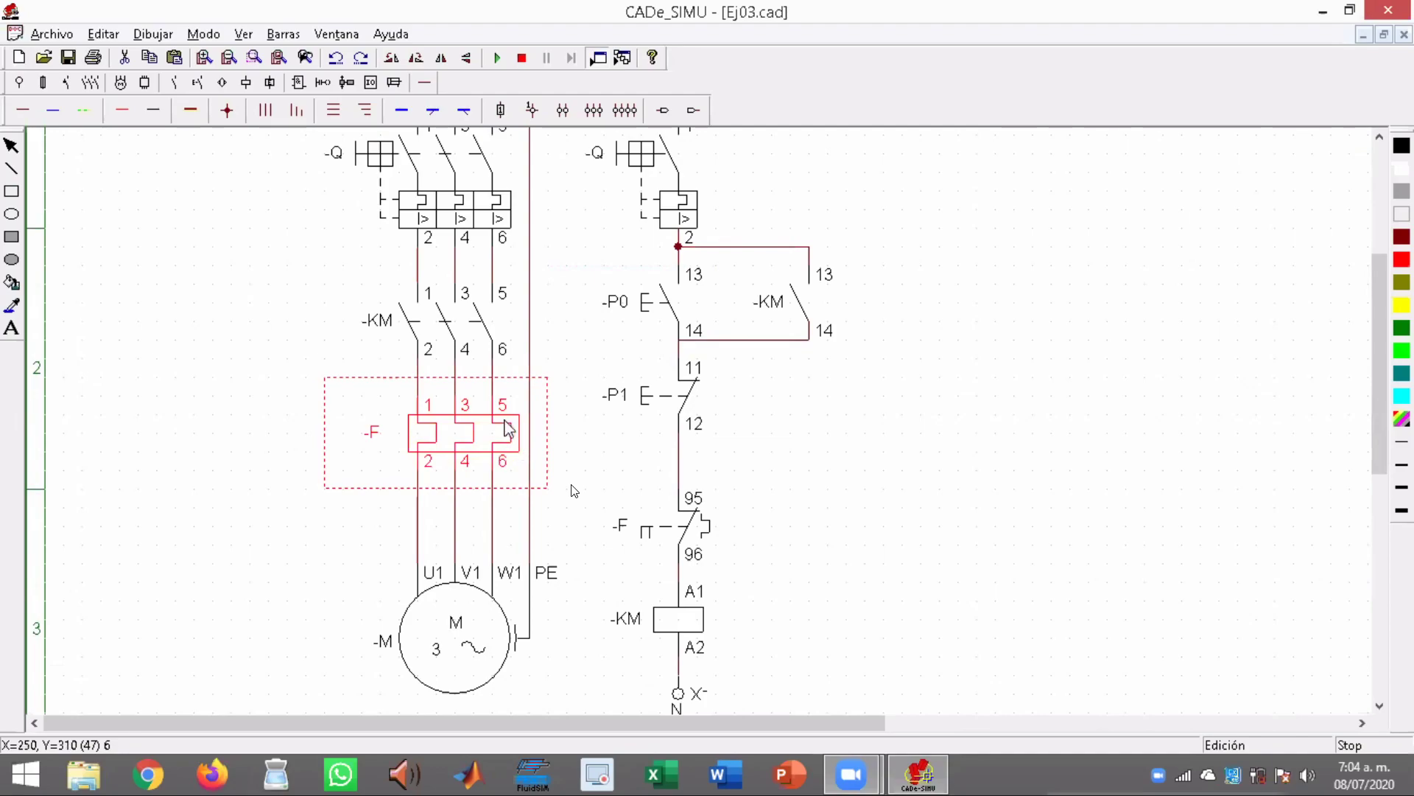
pyautogui.click(706, 531)
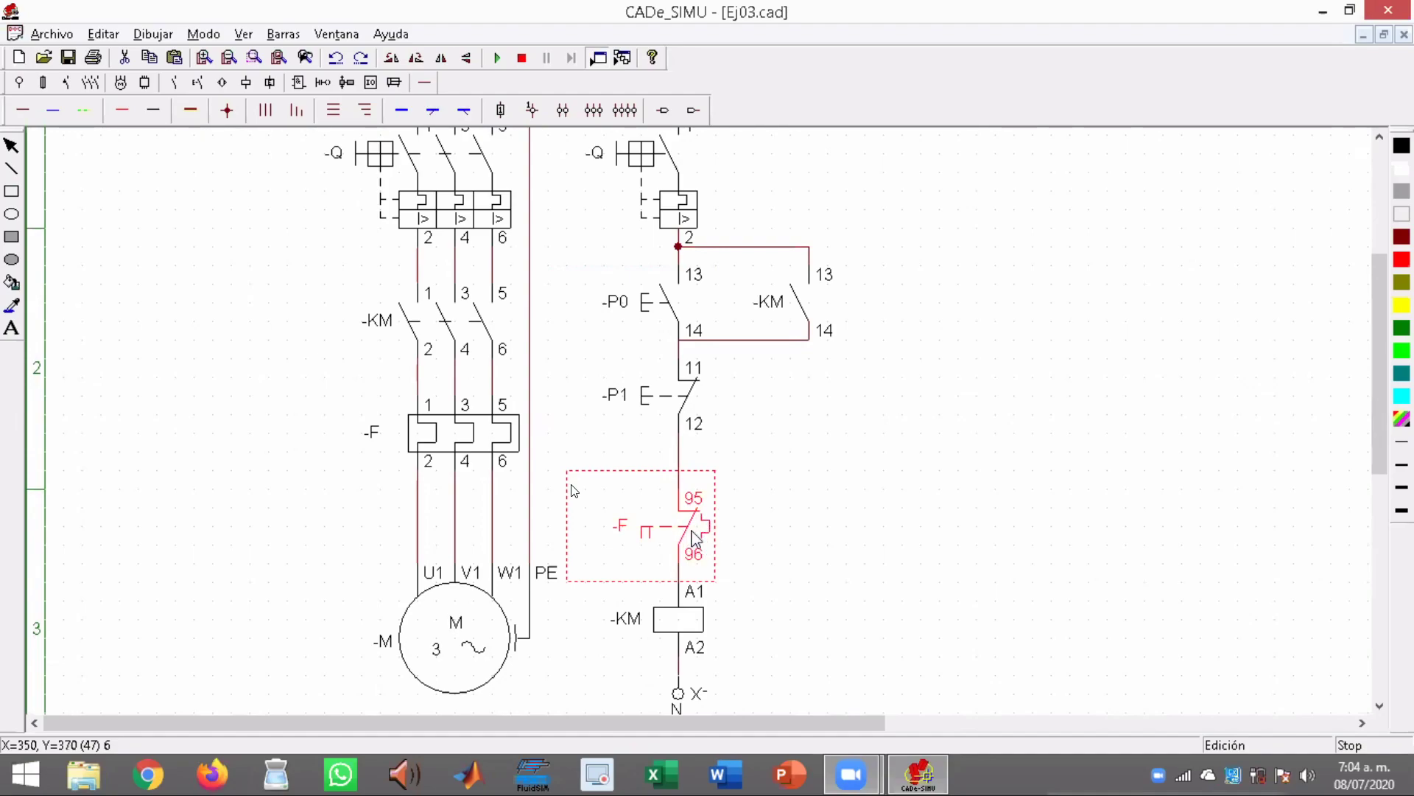
pyautogui.click(485, 439)
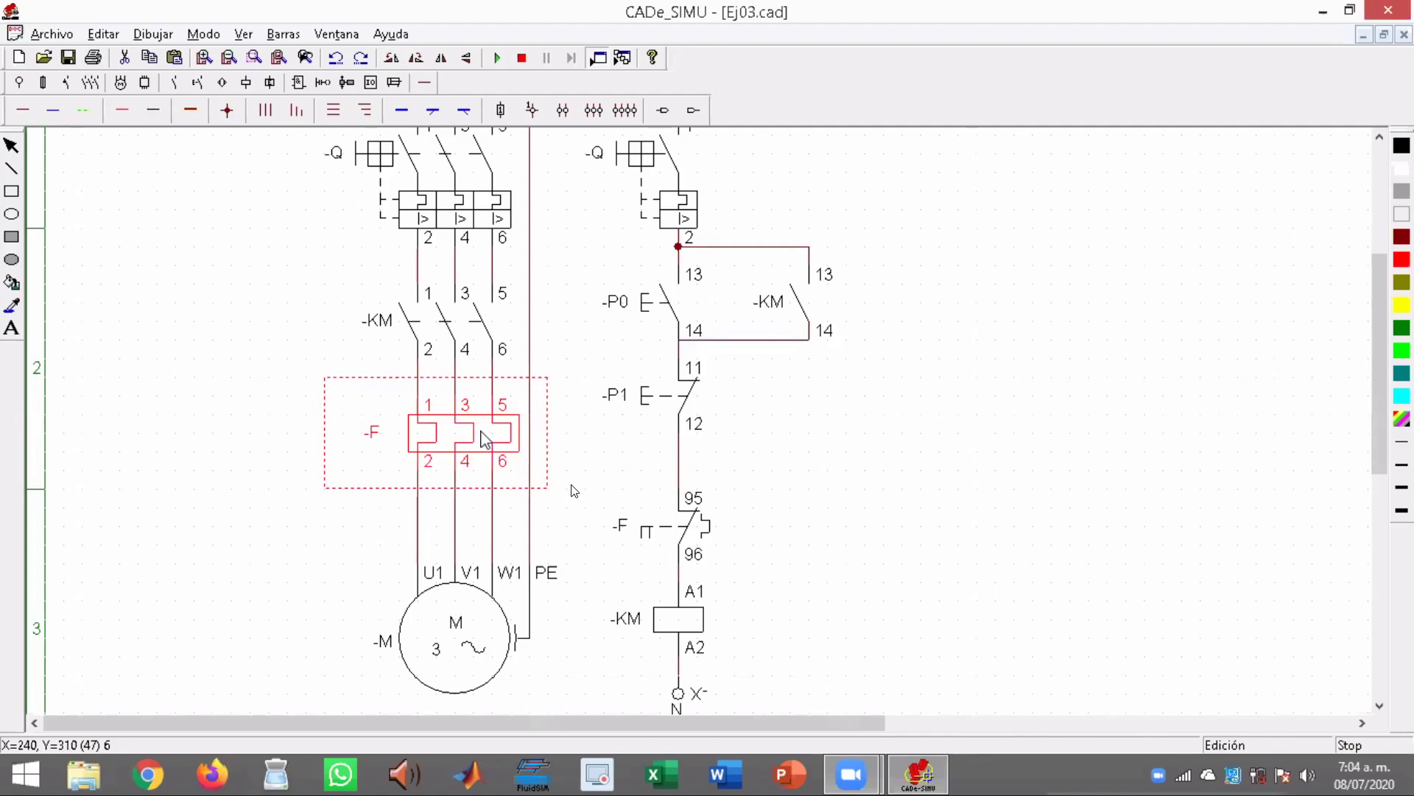
pyautogui.click(691, 530)
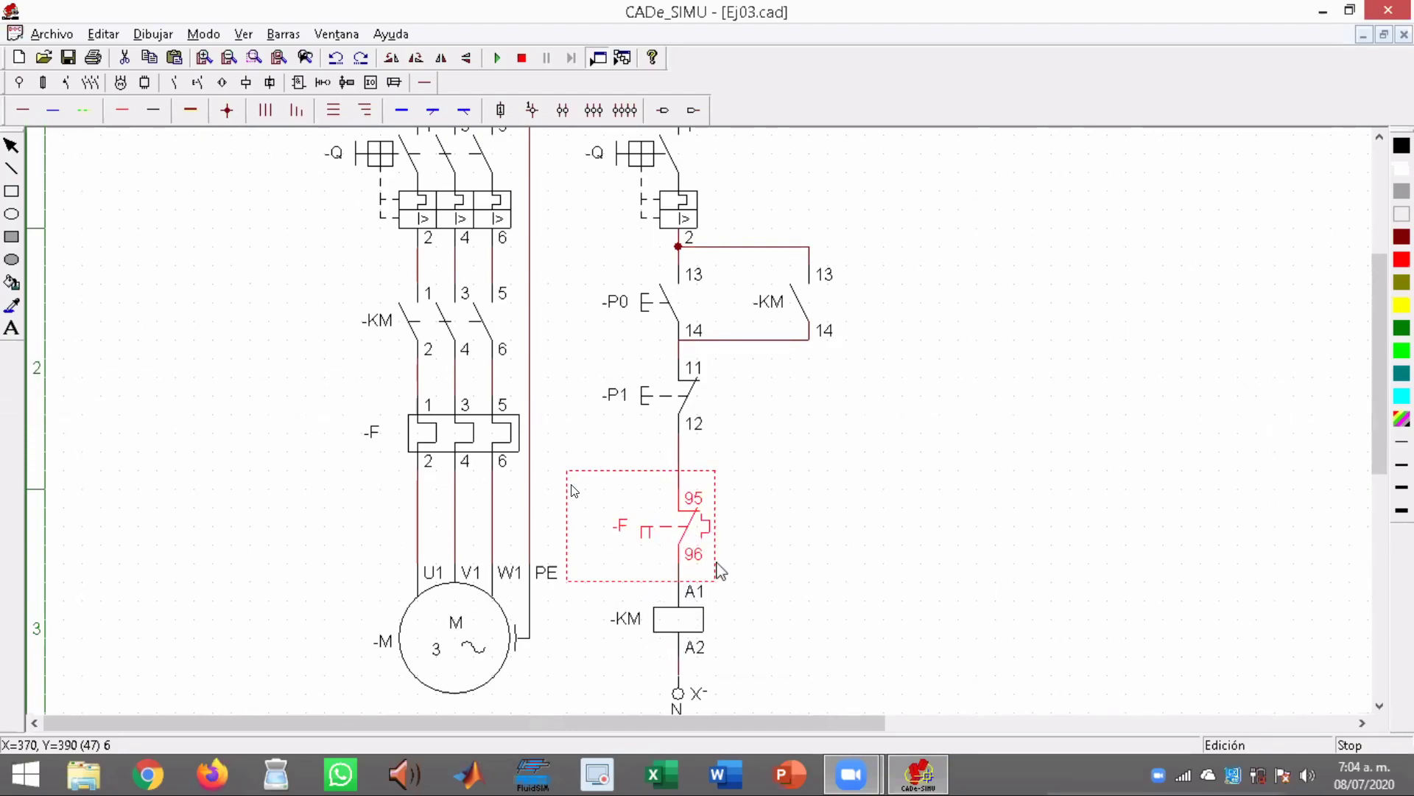
# Trace how the KM coil relates to auxiliary contact 13-14, the KM main contacts and motor M
pyautogui.click(696, 619)
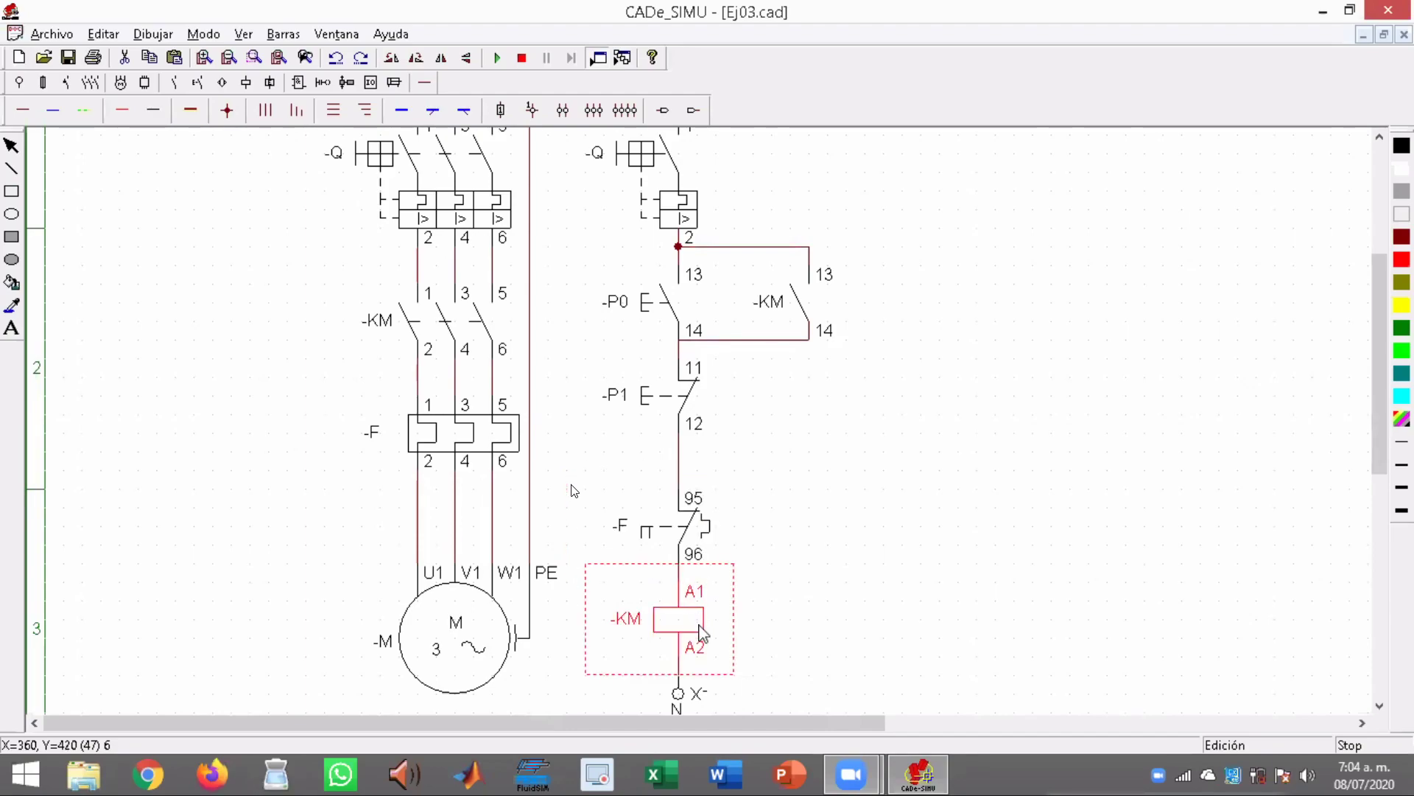
pyautogui.click(813, 315)
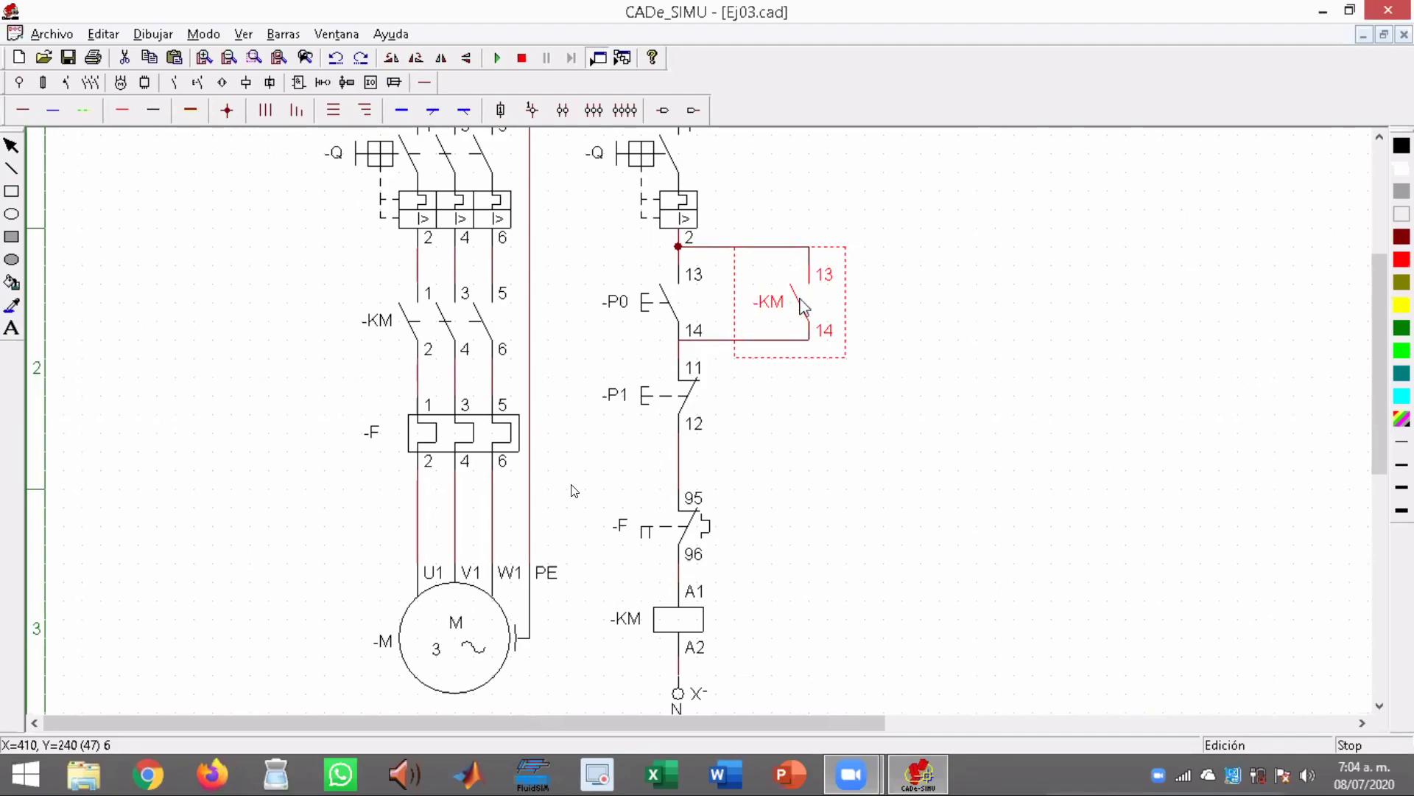
pyautogui.click(687, 626)
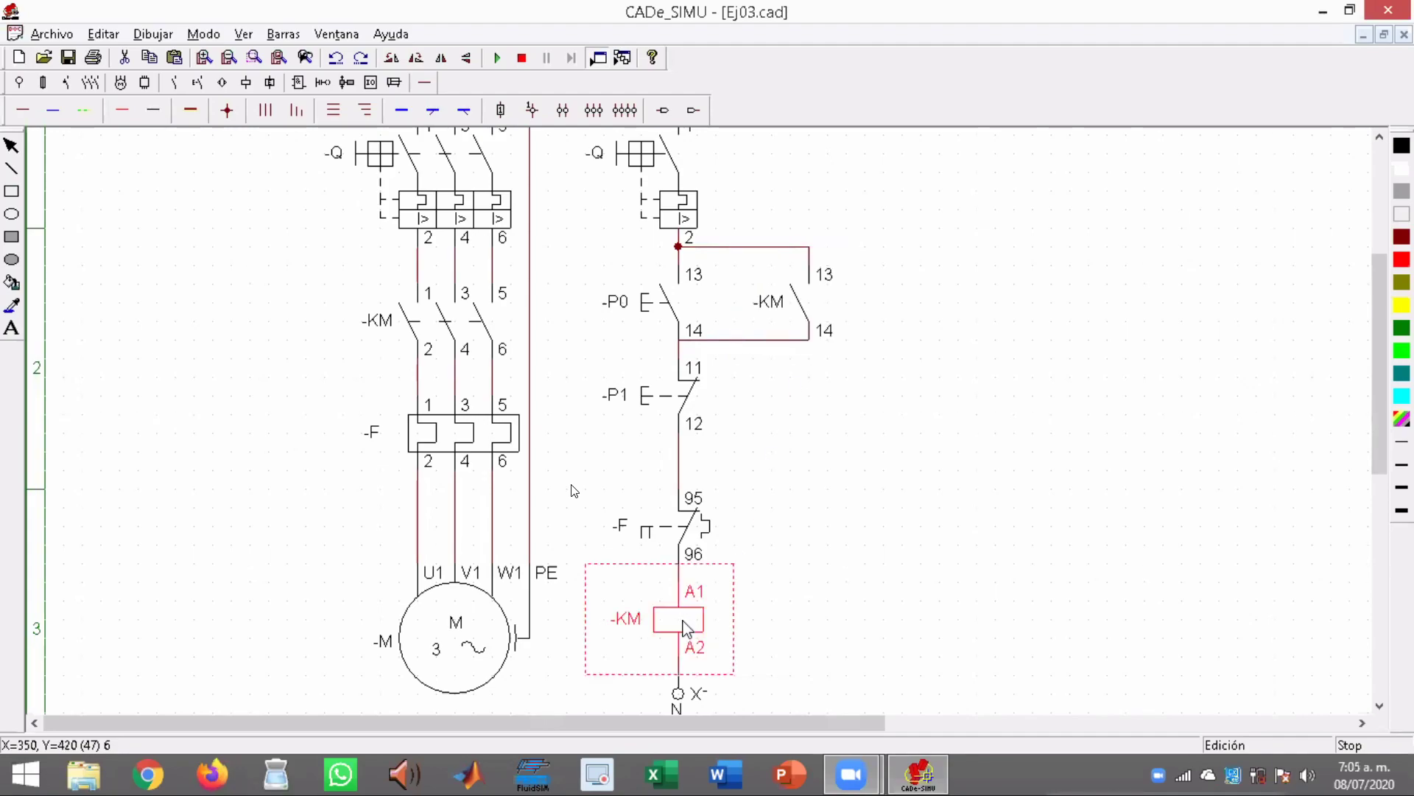
pyautogui.click(803, 296)
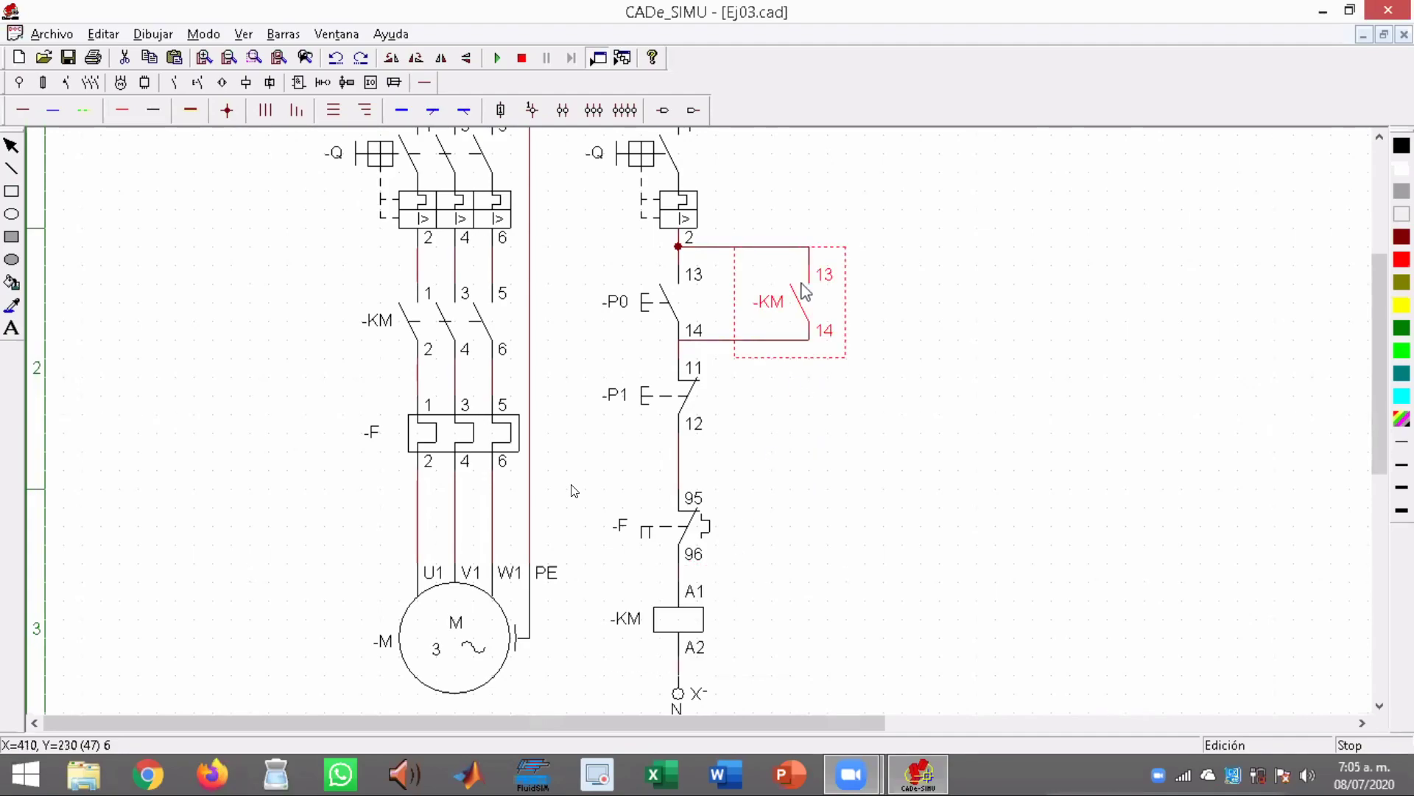
pyautogui.click(460, 328)
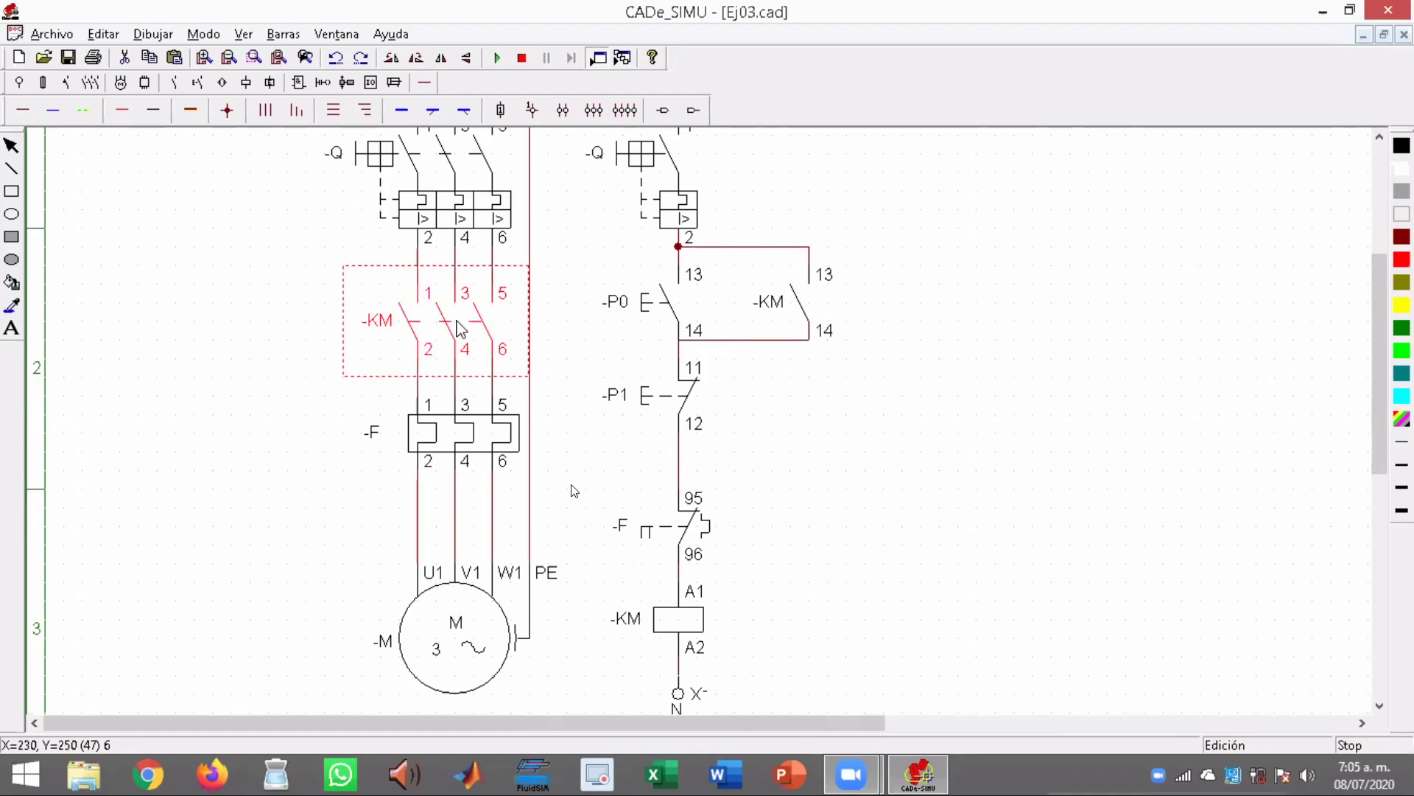
pyautogui.click(495, 645)
pyautogui.click(932, 433)
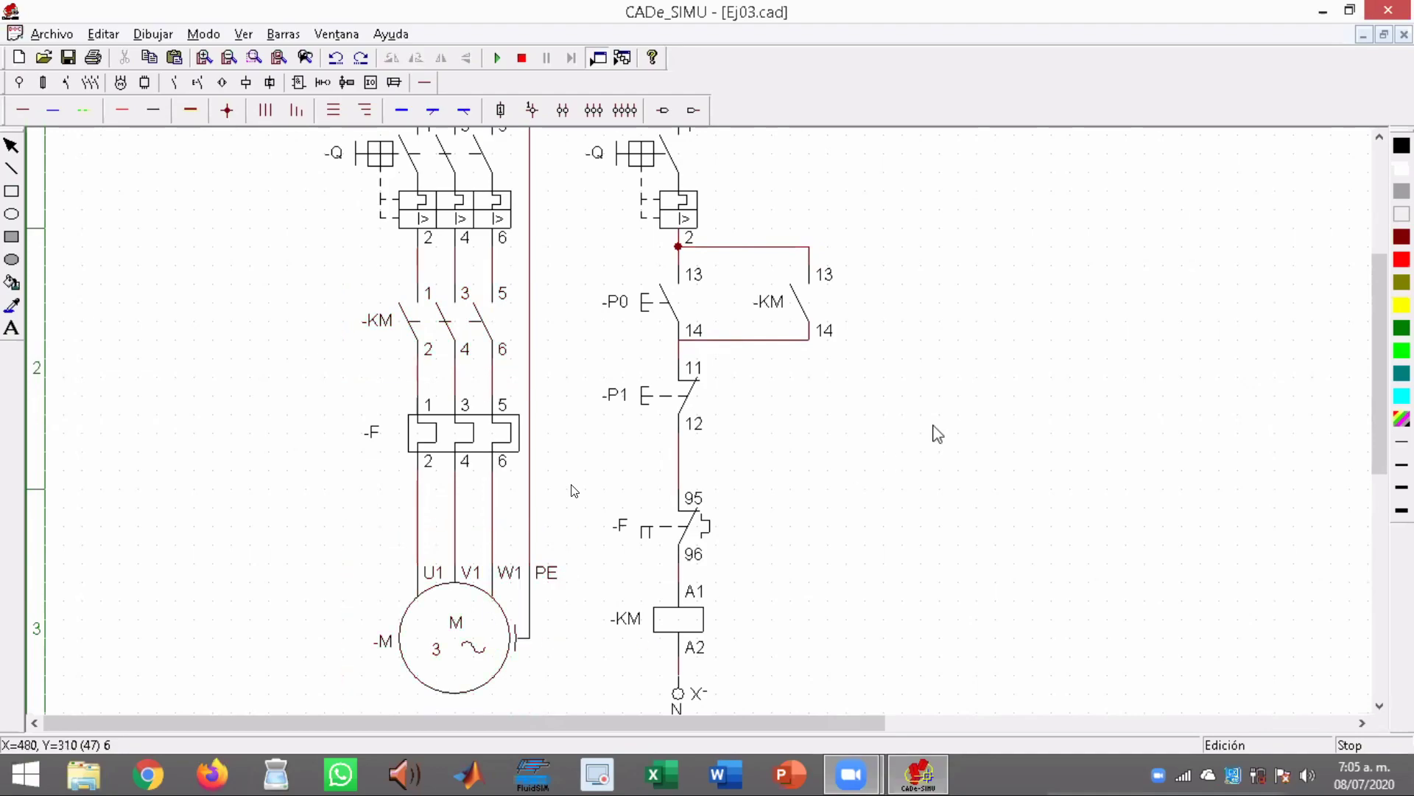
# Review the matching Q, KM and F labels shared by the power and control circuits
pyautogui.moveTo(1373, 339); pyautogui.dragTo(1391, 280)
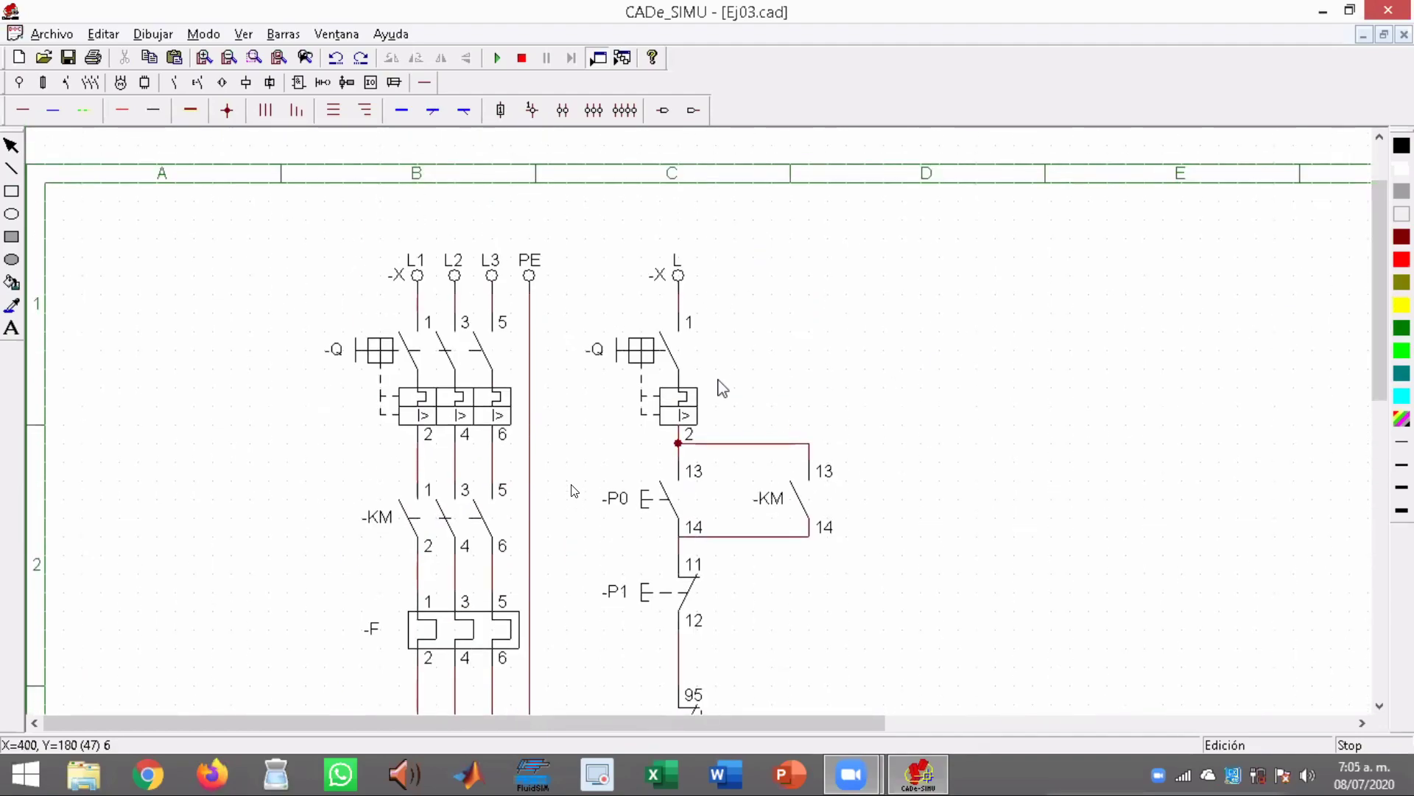
pyautogui.click(466, 376)
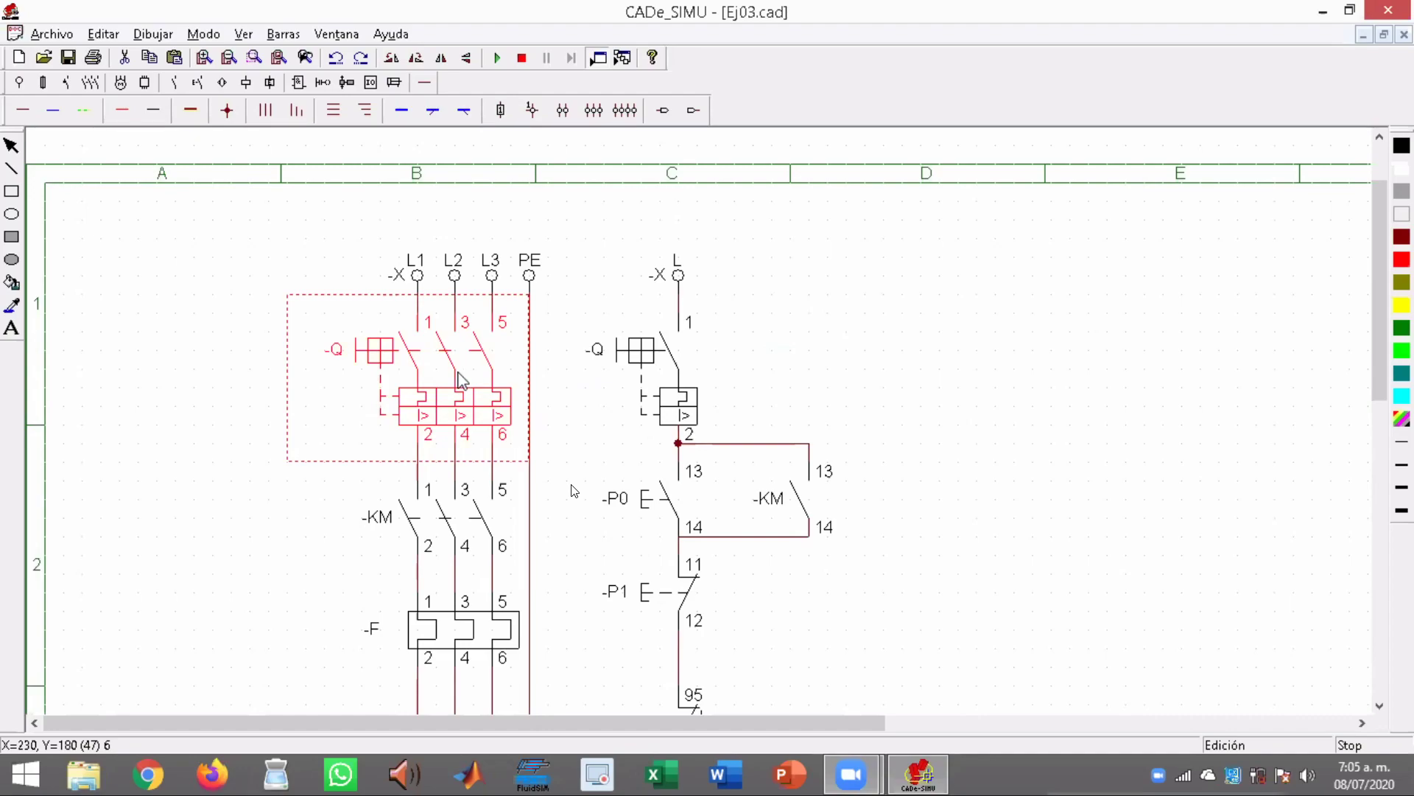
pyautogui.click(661, 359)
pyautogui.moveTo(1380, 384); pyautogui.dragTo(1377, 439)
pyautogui.click(430, 374)
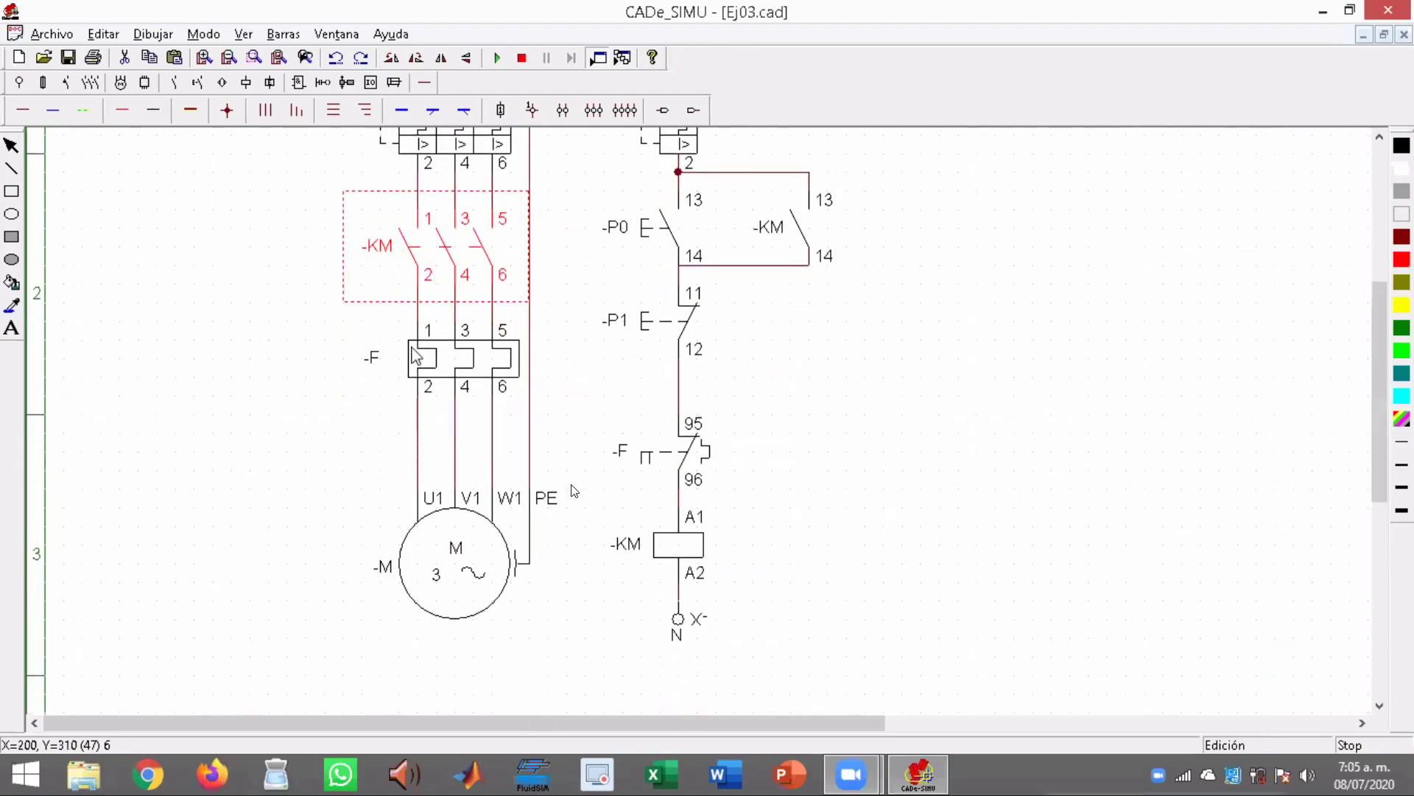
pyautogui.click(806, 224)
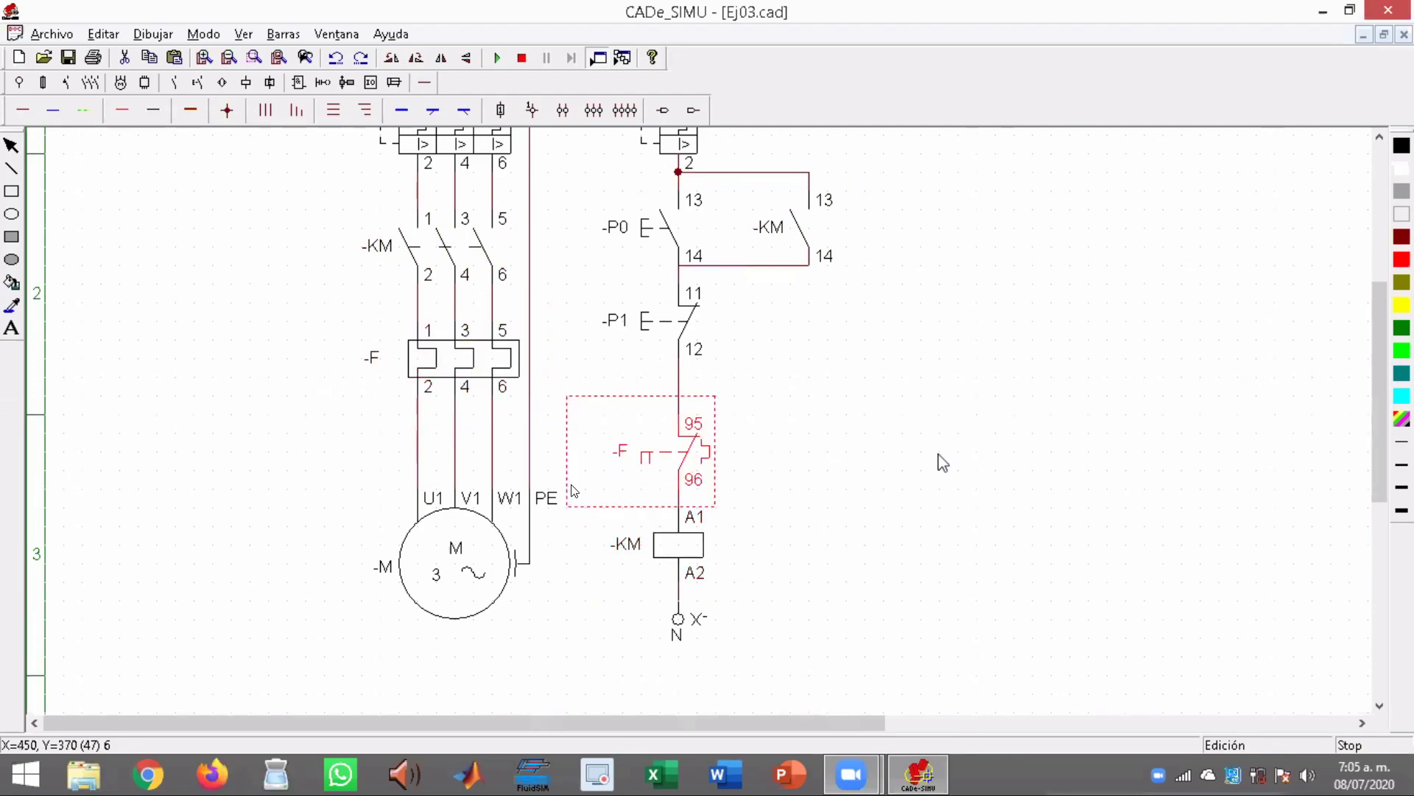
# Examine pushbuttons P1 and P0 in the control circuit
pyautogui.moveTo(1390, 397); pyautogui.dragTo(1390, 335)
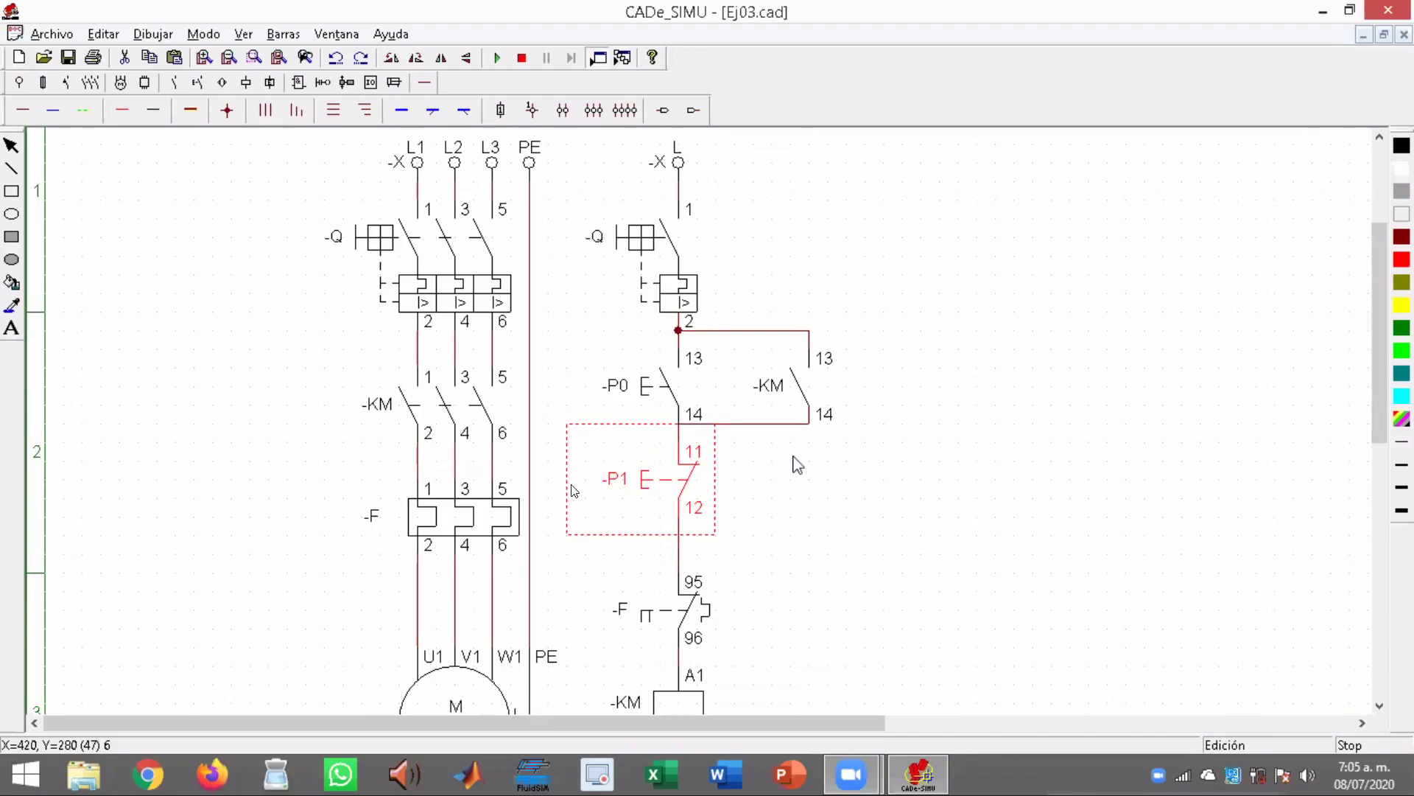
pyautogui.scroll(3, 1389, 357)
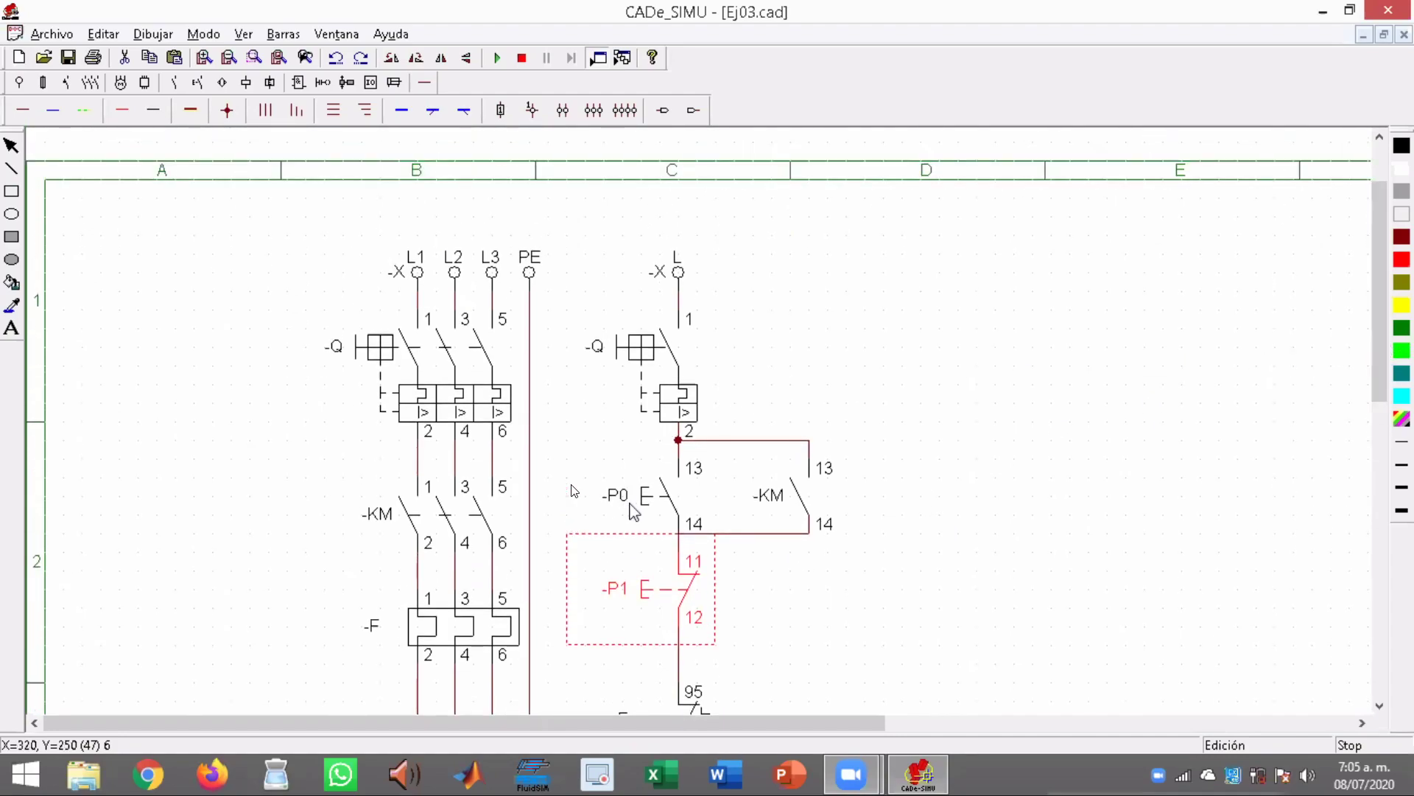
pyautogui.click(627, 506)
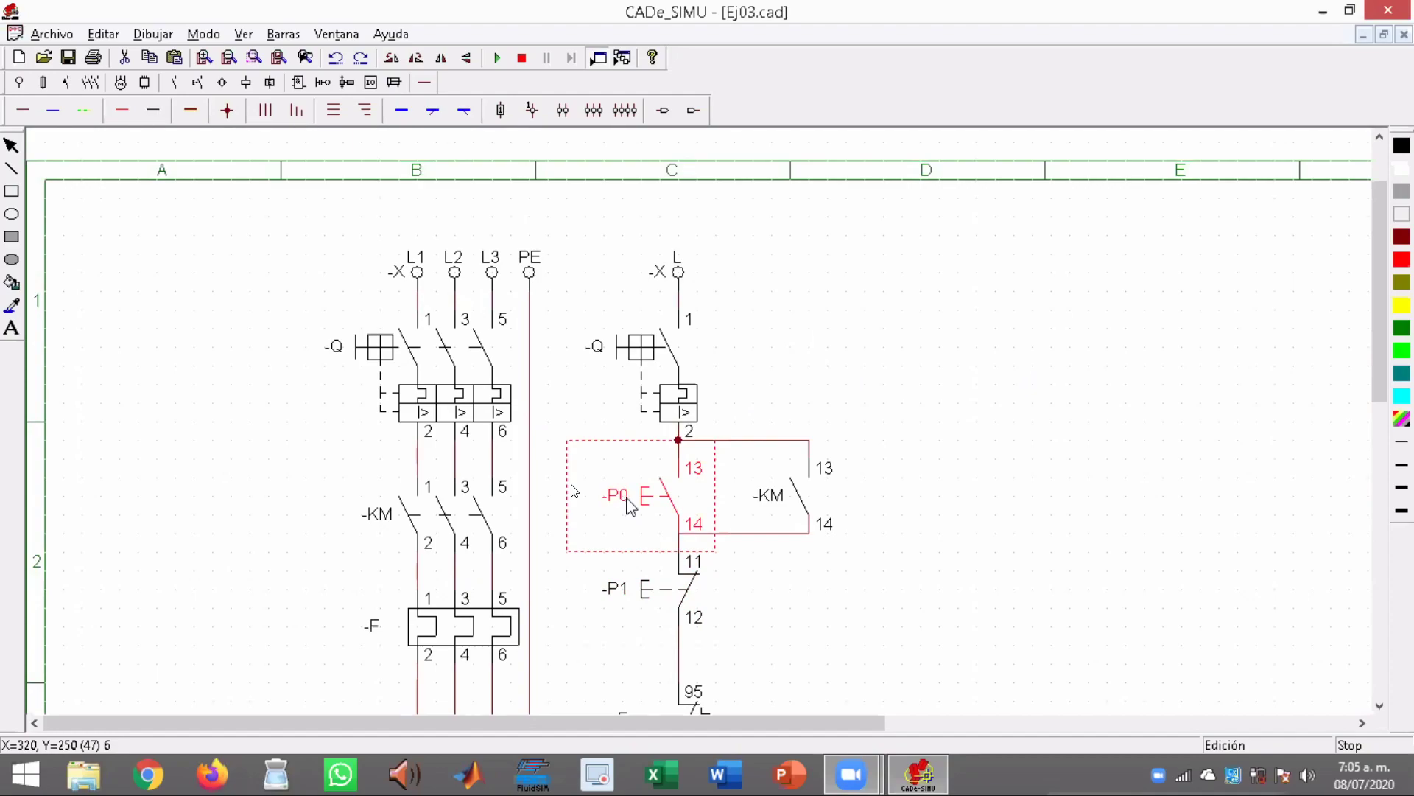
# Try to rename the normally open pushbutton -P0 as -Arra
pyautogui.doubleClick(628, 500)
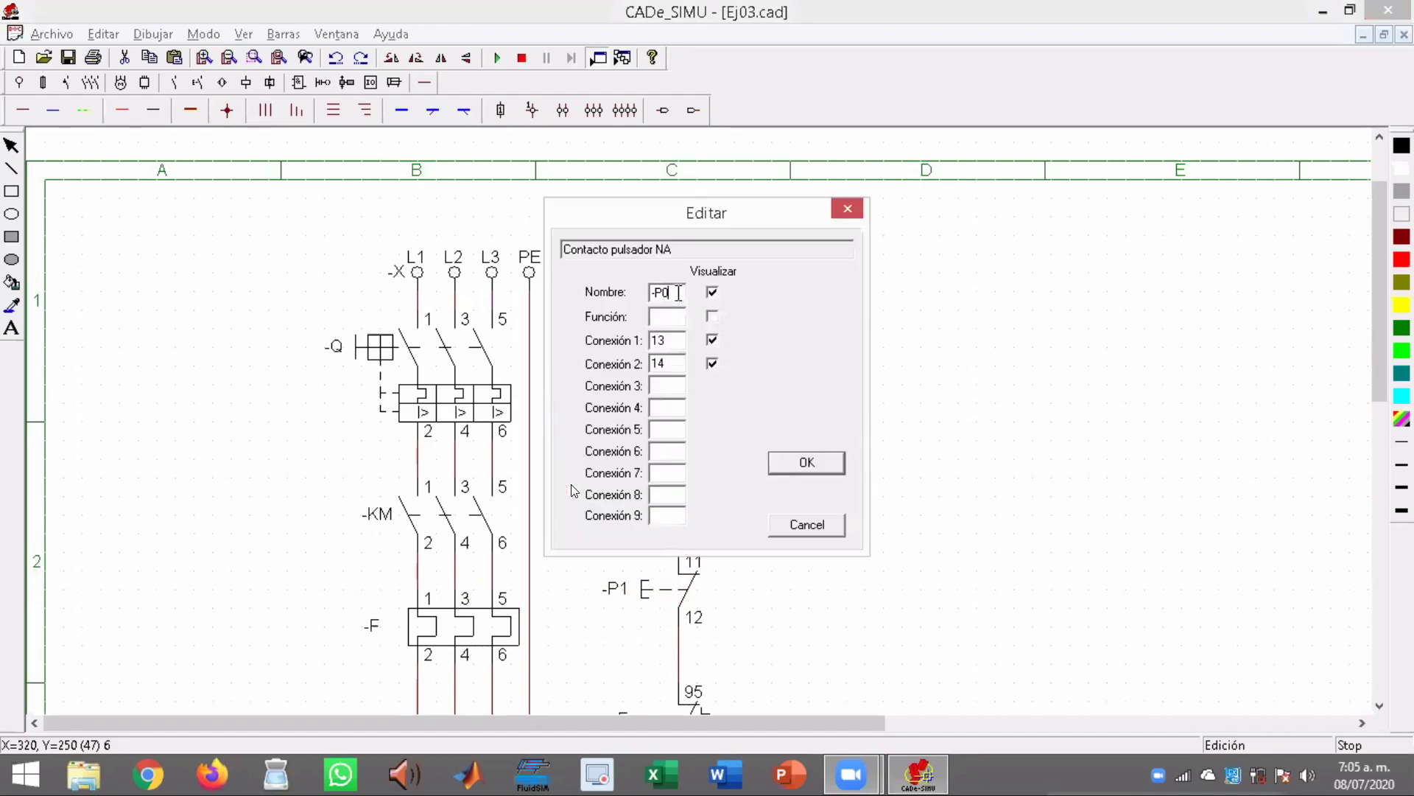
pyautogui.press('BackSpace')
pyautogui.press('BackSpace')
pyautogui.write('Arra')
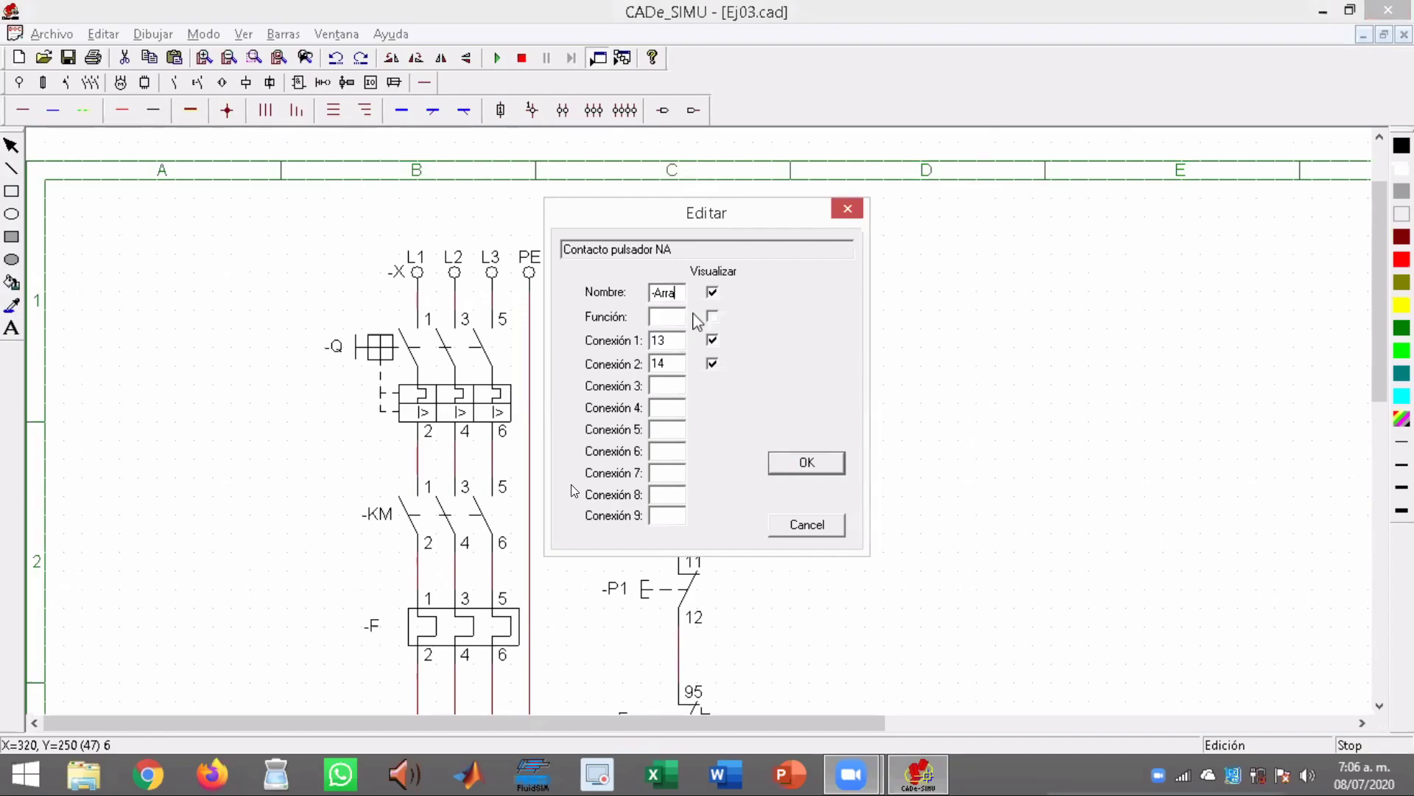
pyautogui.moveTo(779, 225); pyautogui.dragTo(956, 222)
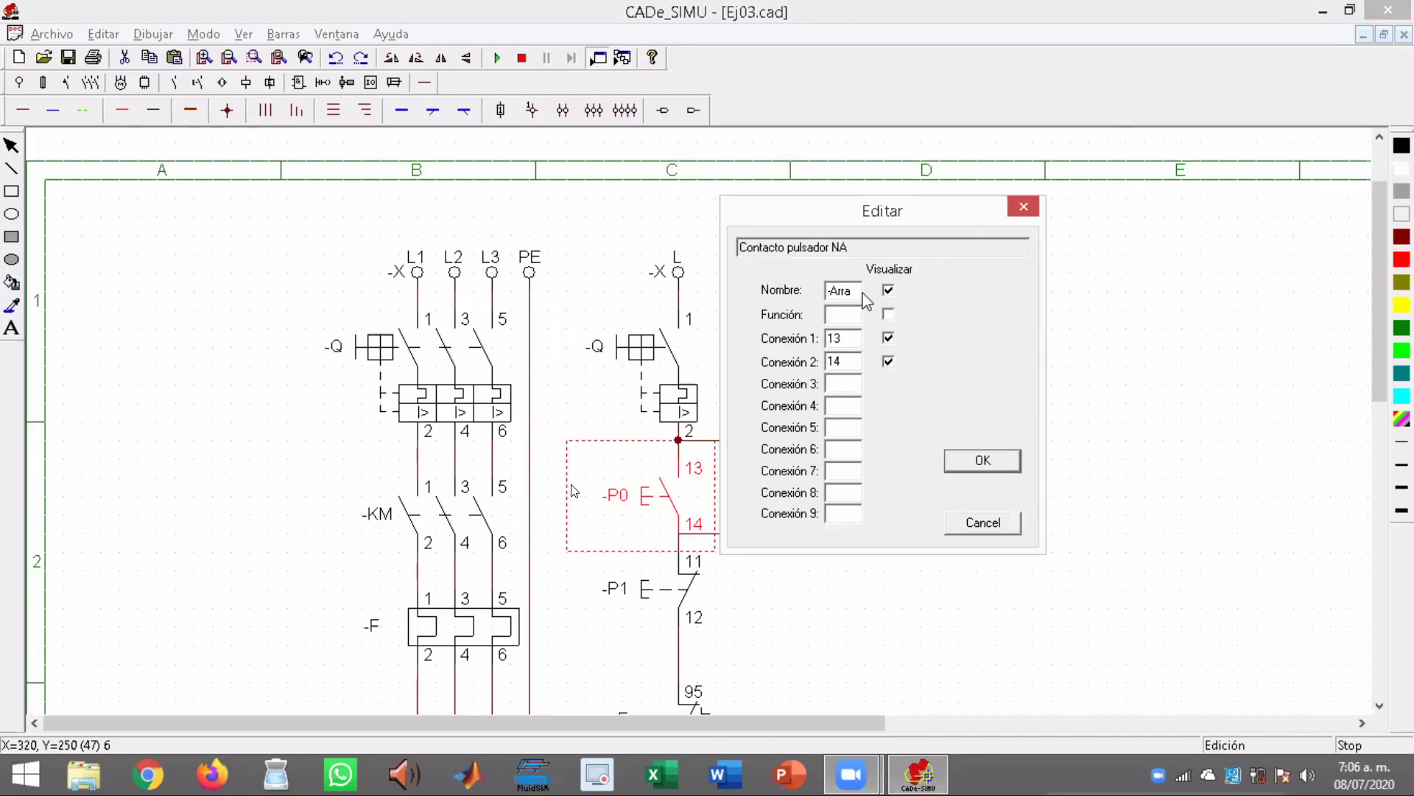
# Set the normally open pushbutton's name back to -P0 and apply it
pyautogui.press('BackSpace')
pyautogui.press('BackSpace')
pyautogui.press('BackSpace')
pyautogui.press('BackSpace')
pyautogui.write('P0')
pyautogui.click(987, 462)
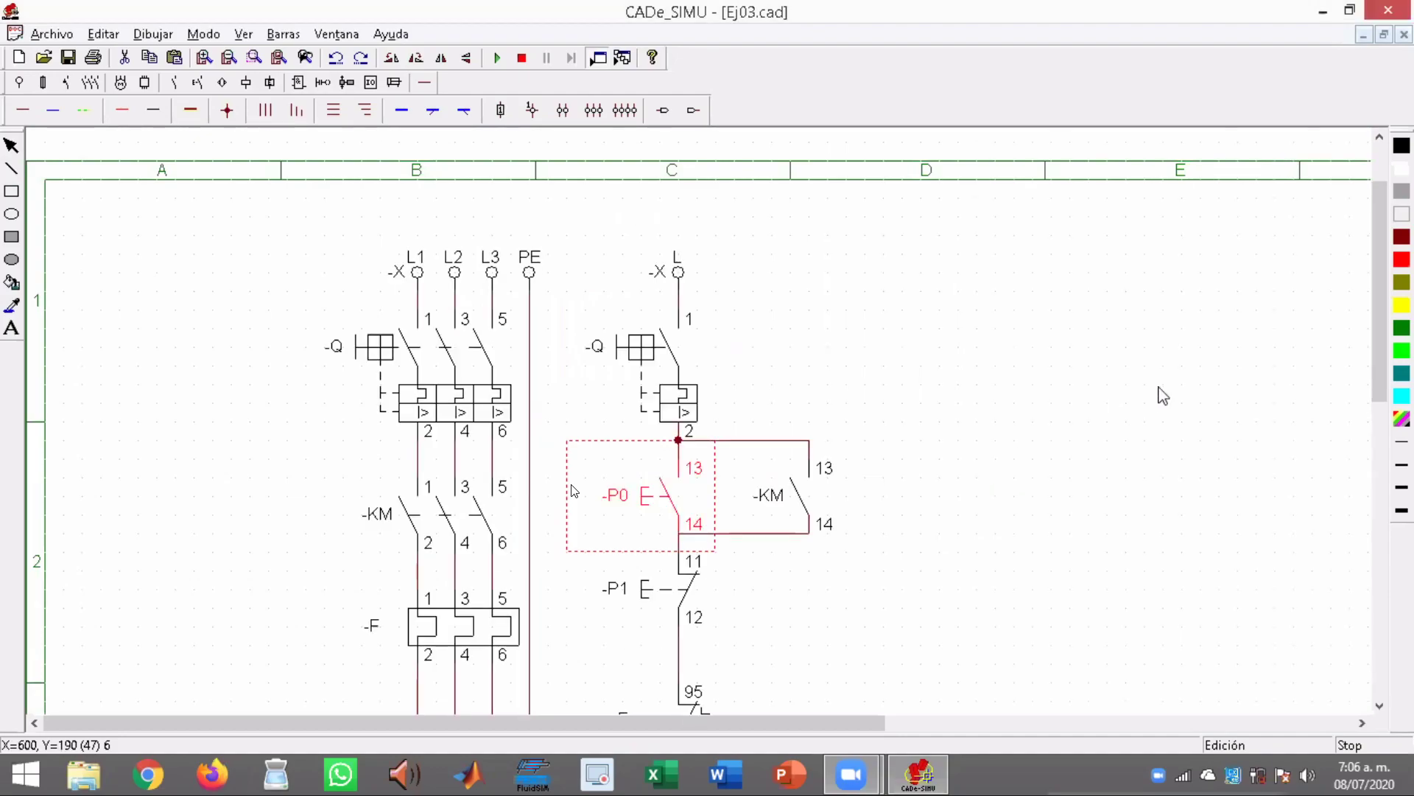
# Start the simulation of the motor starter with both the power and control circuits fully in view
pyautogui.moveTo(1377, 325)
pyautogui.mouseDown()
pyautogui.moveTo(1387, 385)
pyautogui.moveTo(1367, 307)
pyautogui.mouseUp()
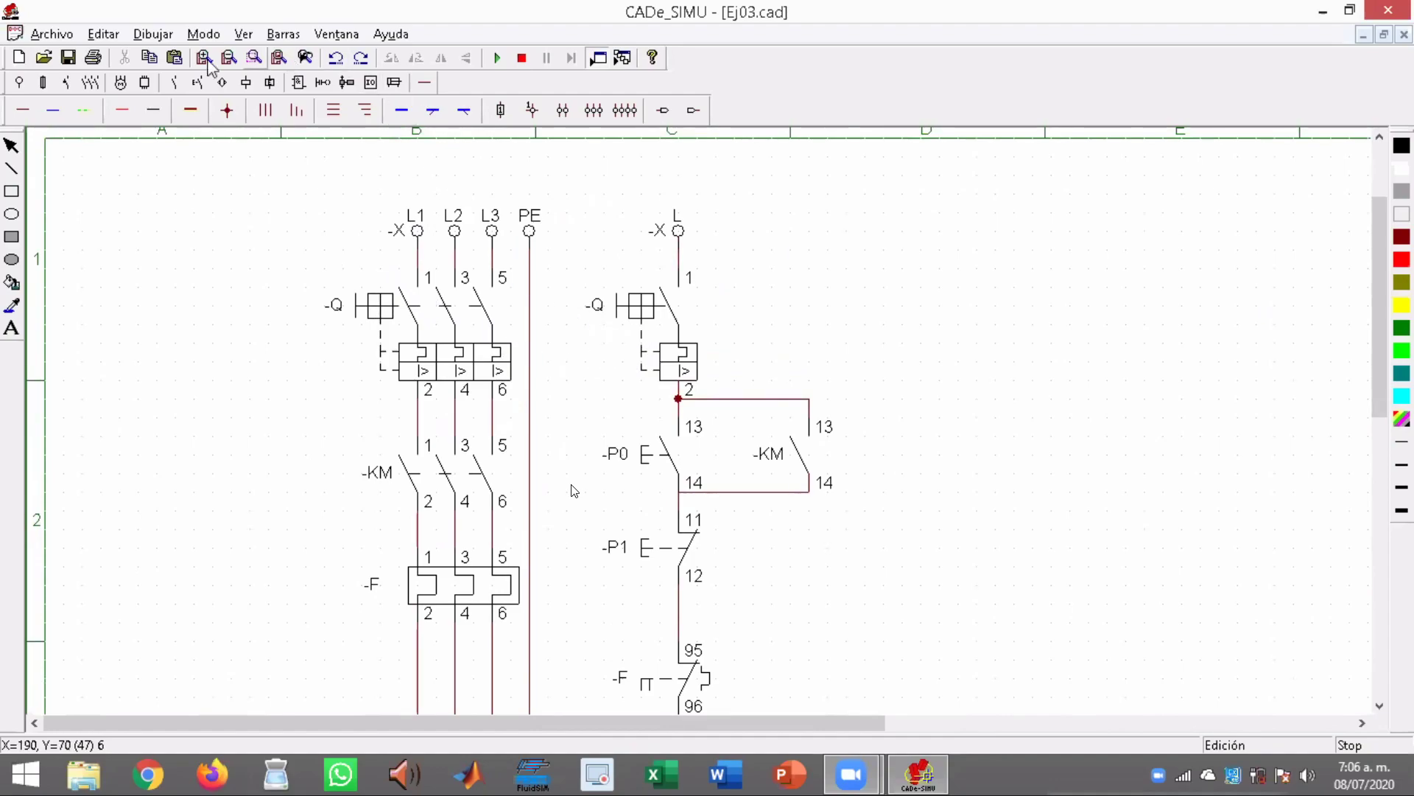
pyautogui.click(210, 62)
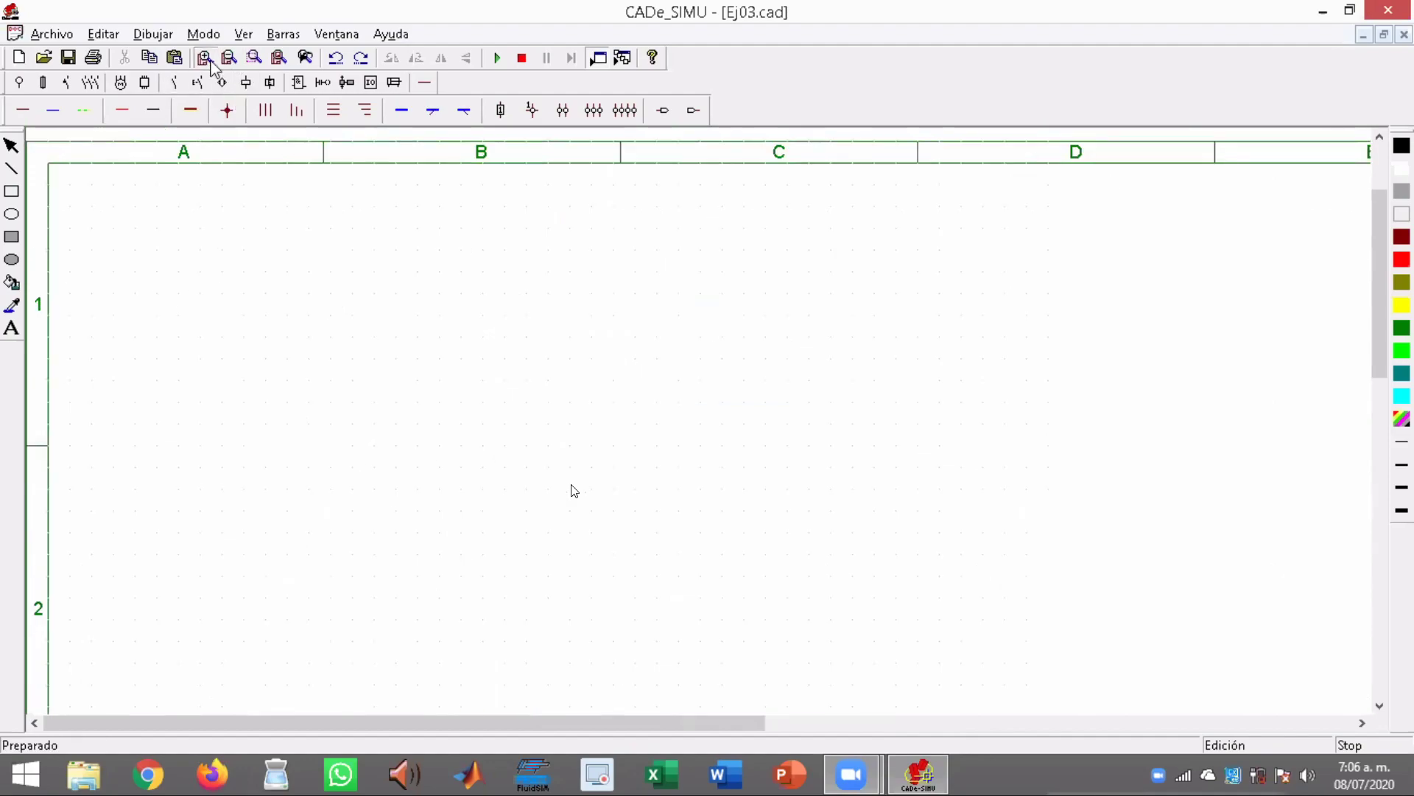
pyautogui.click(211, 62)
pyautogui.click(211, 62)
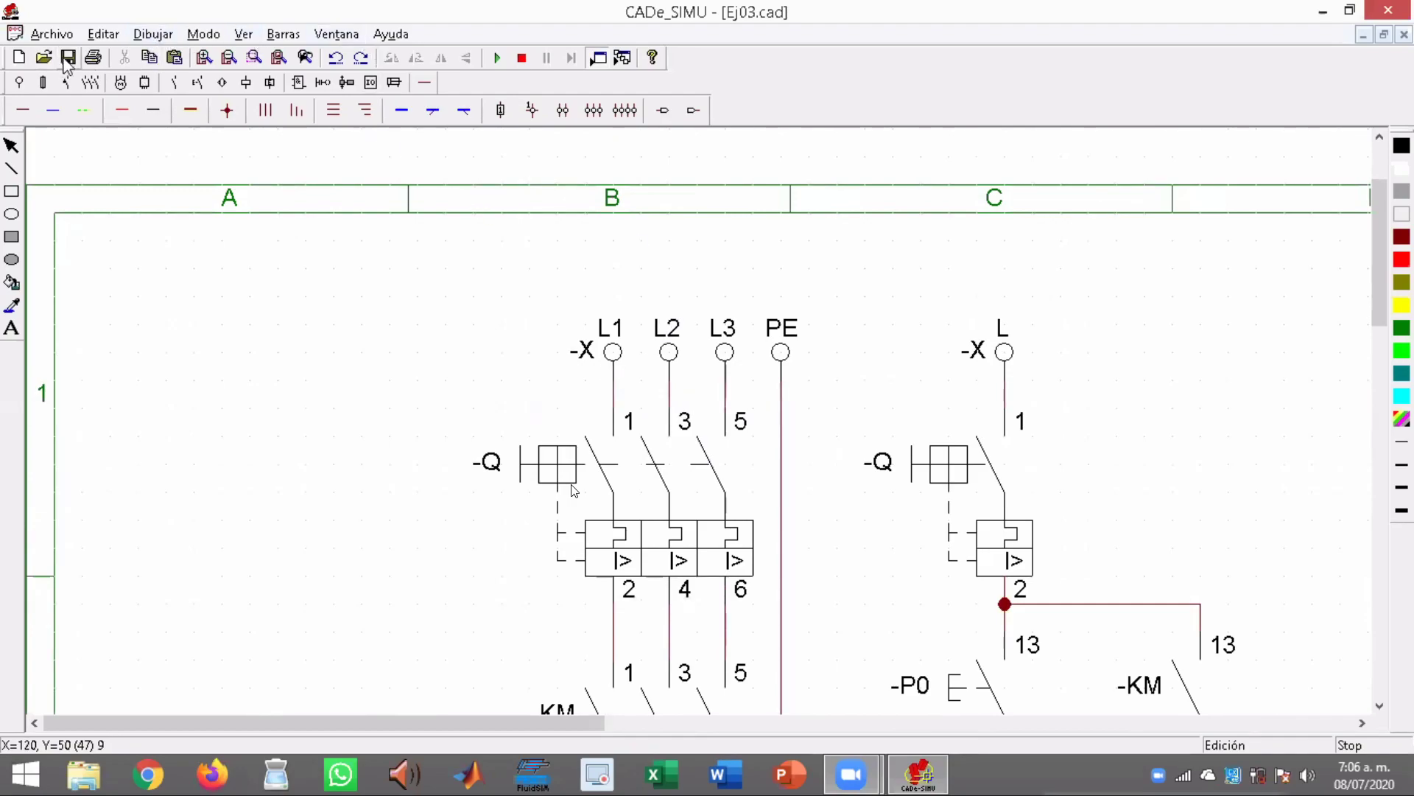
pyautogui.click(229, 58)
pyautogui.click(229, 58)
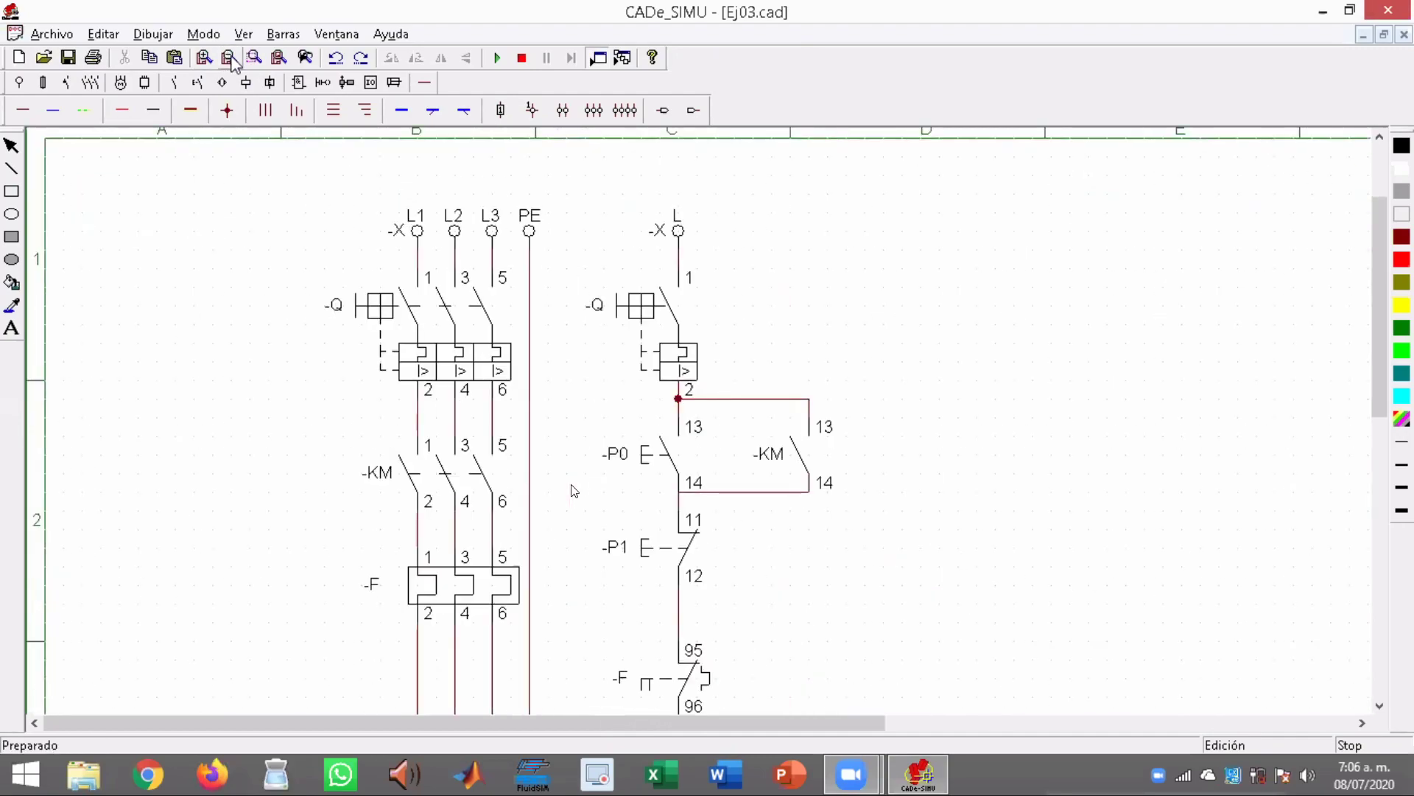
pyautogui.click(229, 58)
pyautogui.moveTo(1380, 368); pyautogui.dragTo(1379, 376)
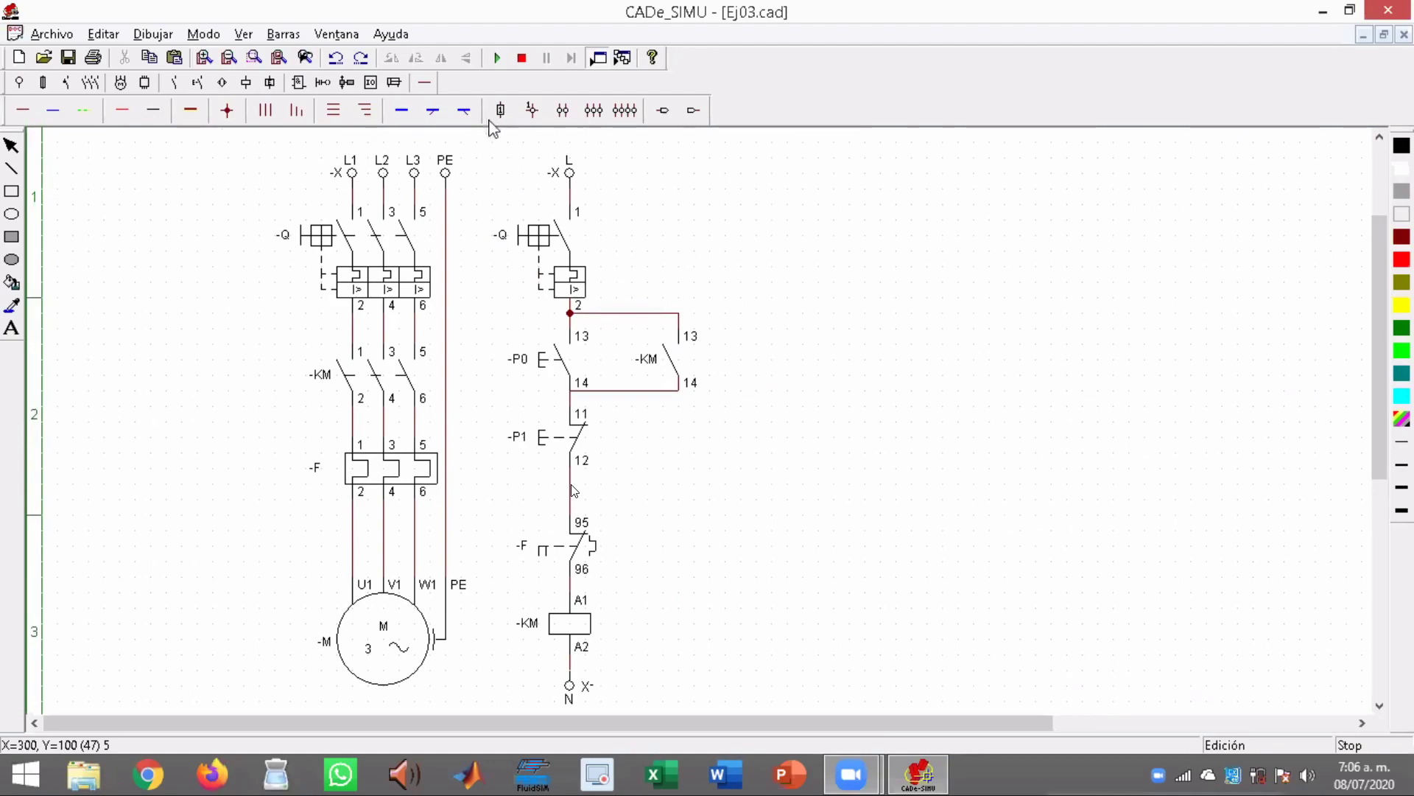
pyautogui.click(496, 59)
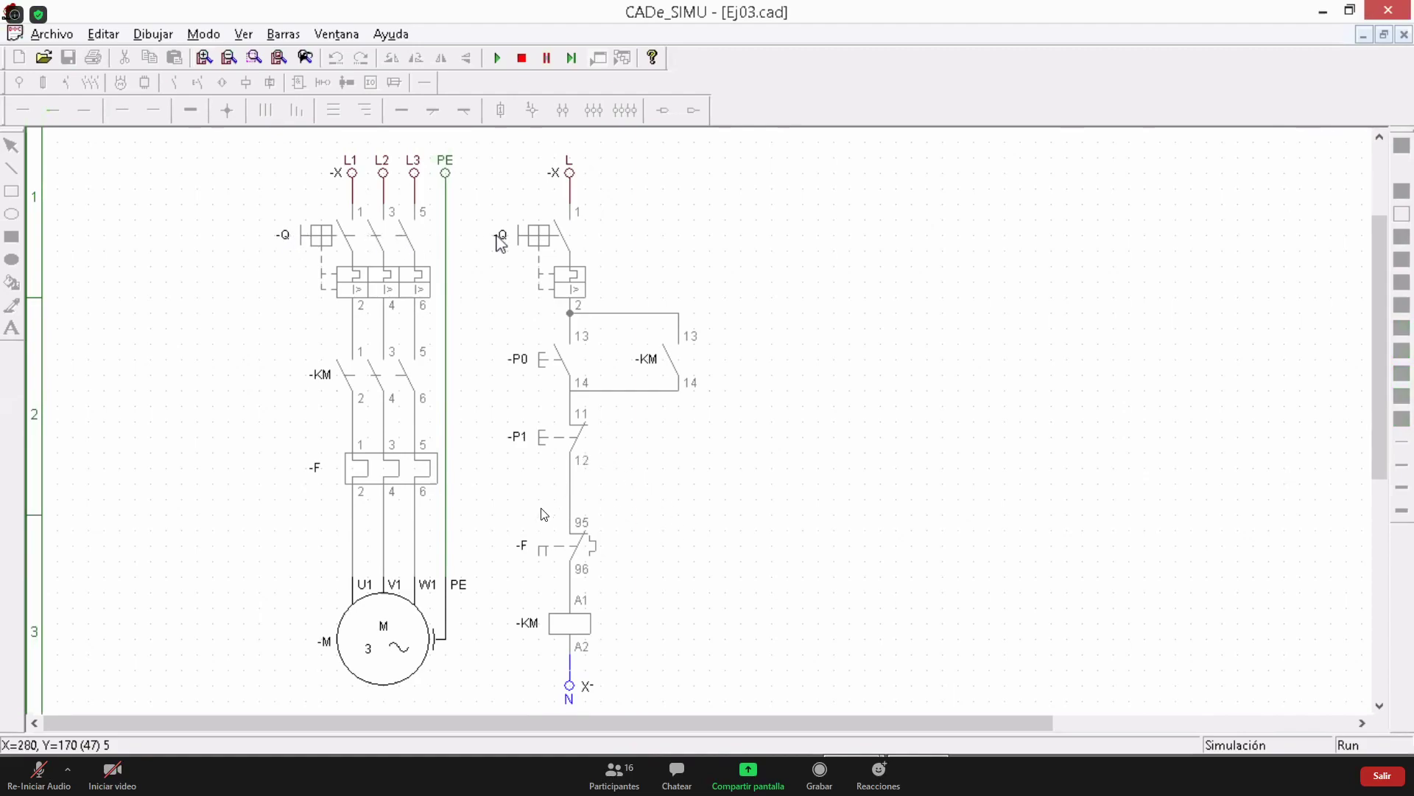
# Switch breaker -Q on and off from the power circuit, and switch it on again from the control circuit
pyautogui.click(308, 236)
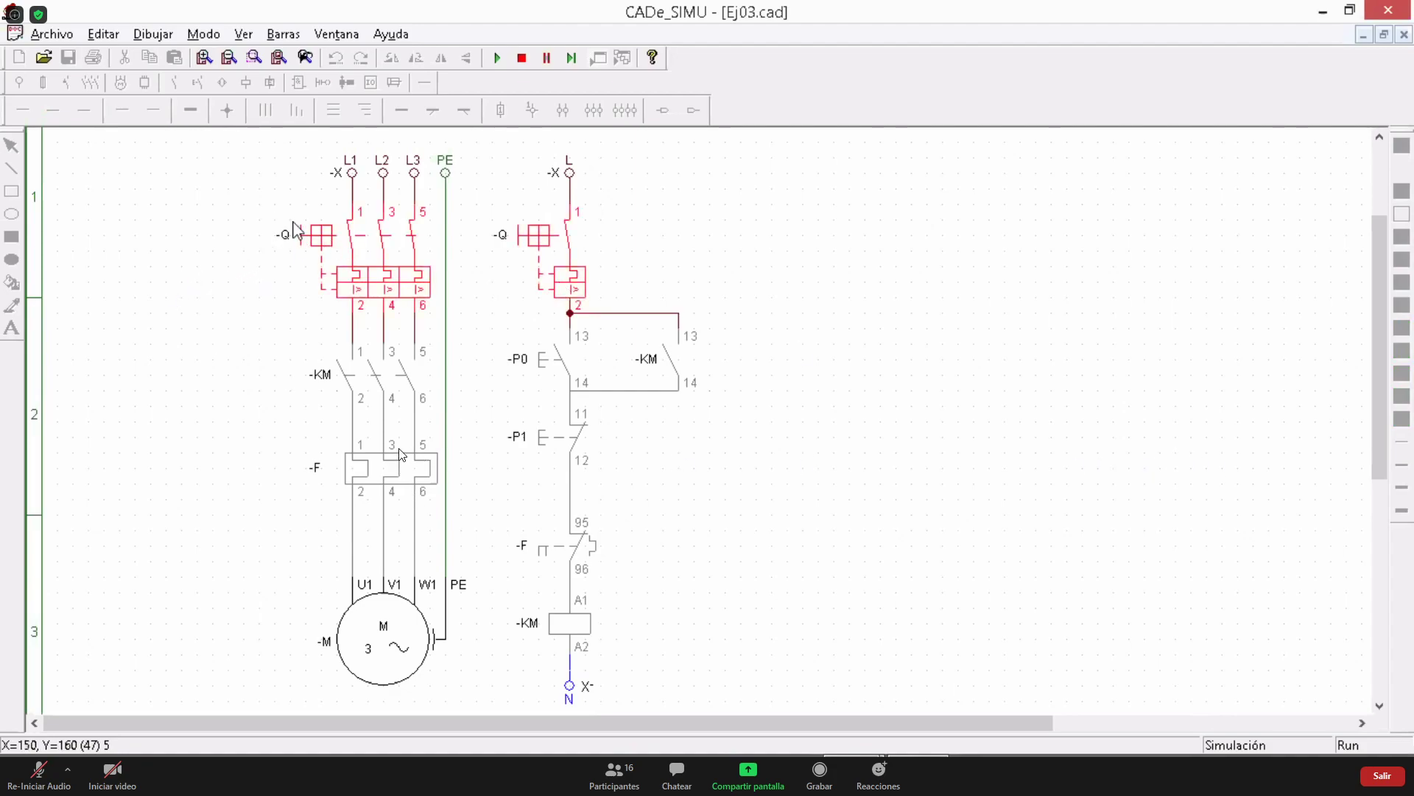
pyautogui.click(313, 237)
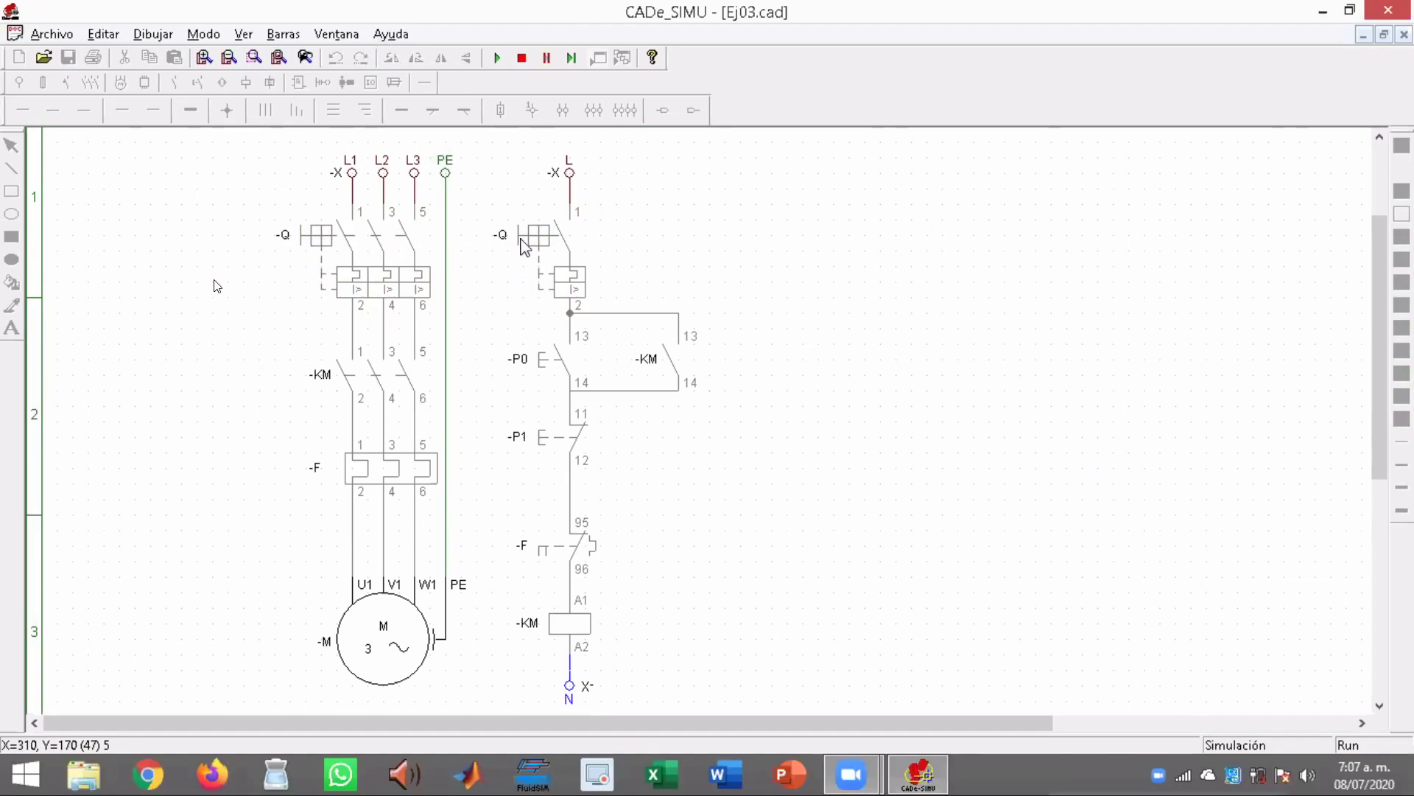
pyautogui.click(523, 241)
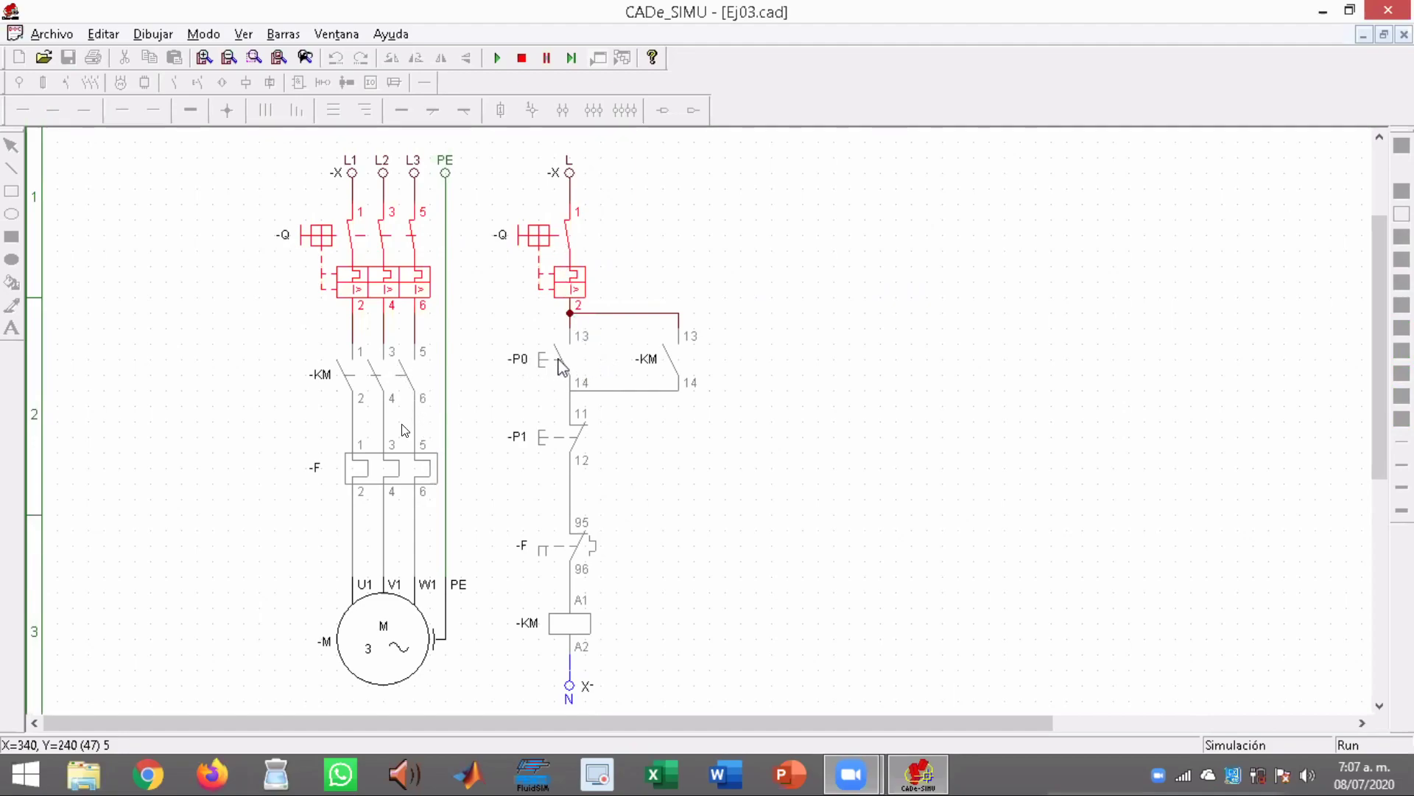
# Start the motor with pushbutton -P0, operate -P0 again while it runs, and stop it with -P1
pyautogui.click(533, 363)
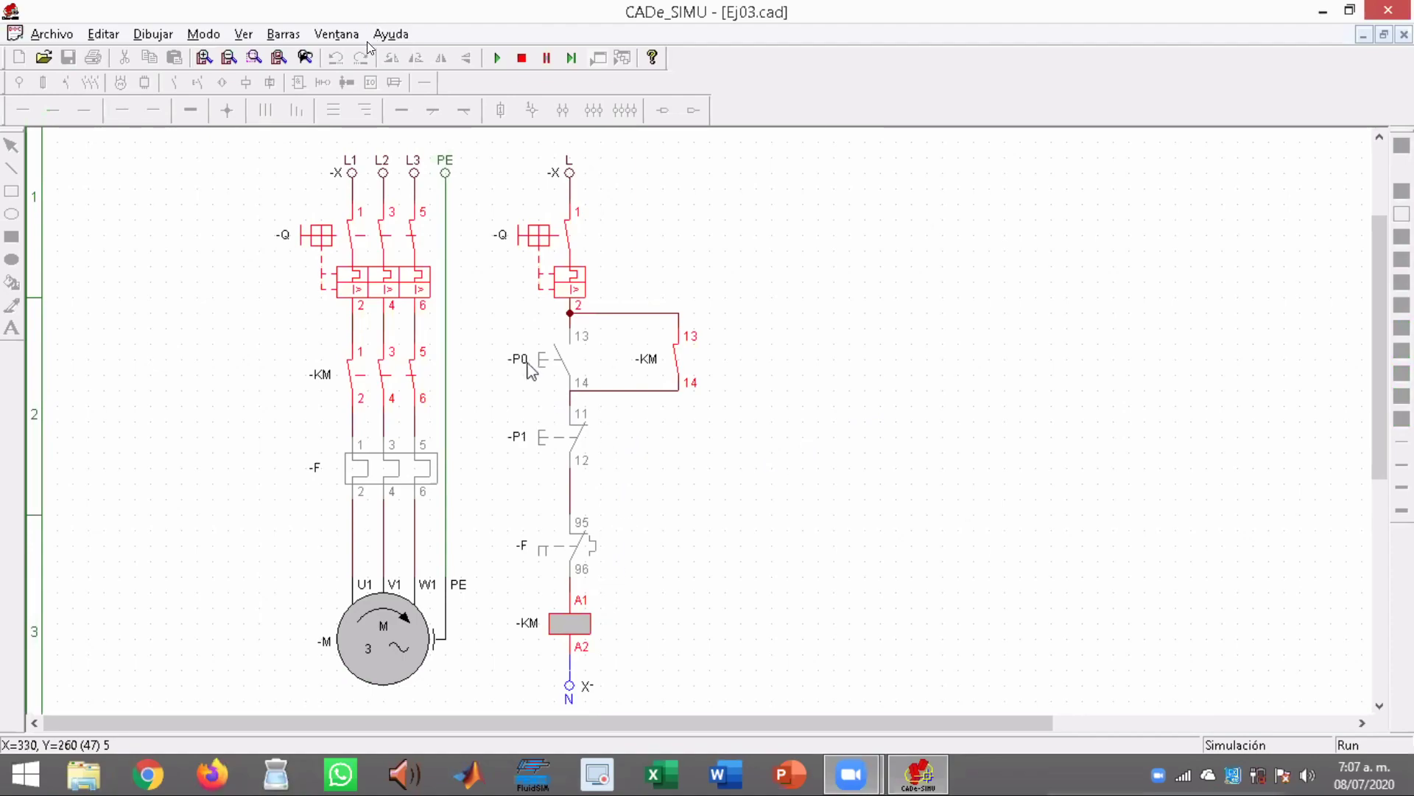
pyautogui.click(539, 360)
pyautogui.click(539, 360)
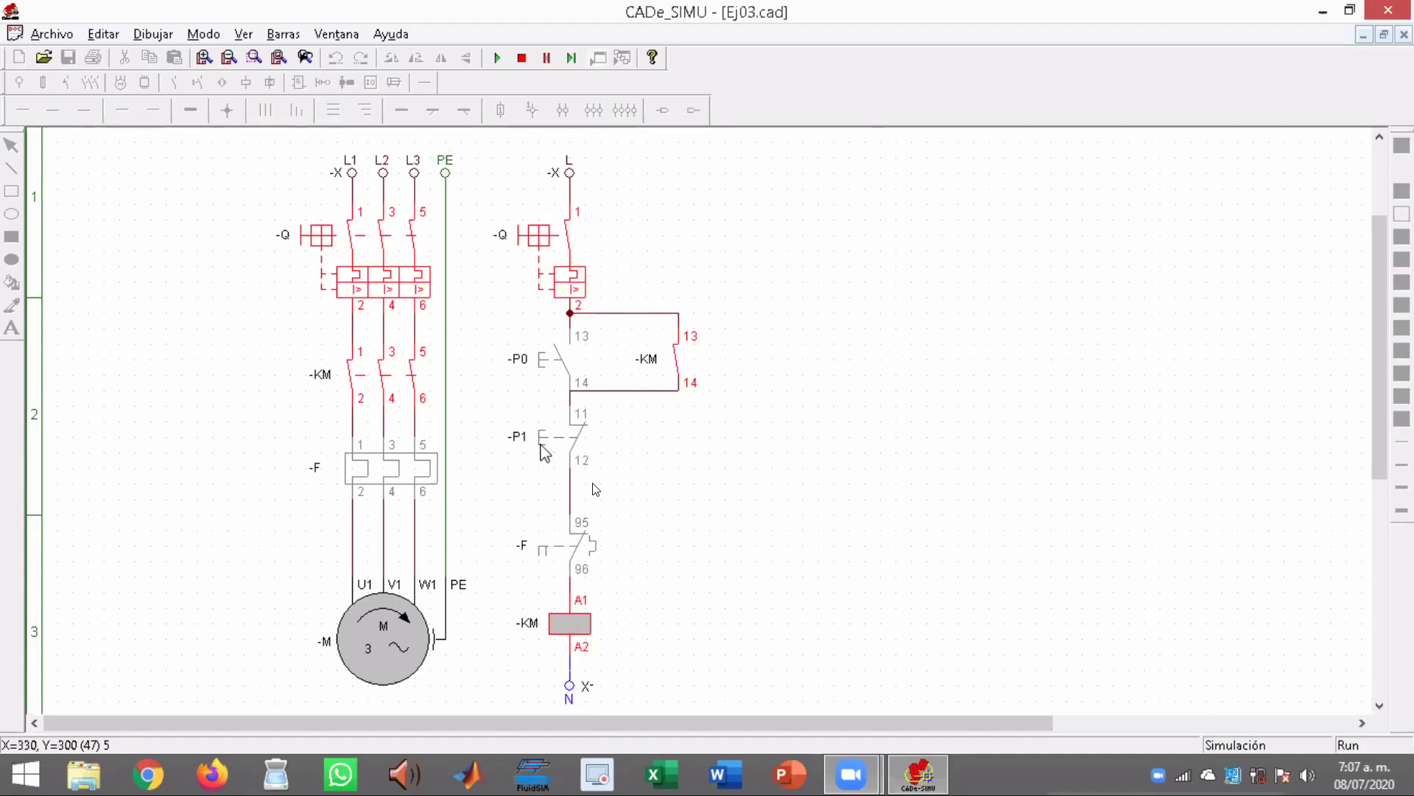
pyautogui.click(544, 442)
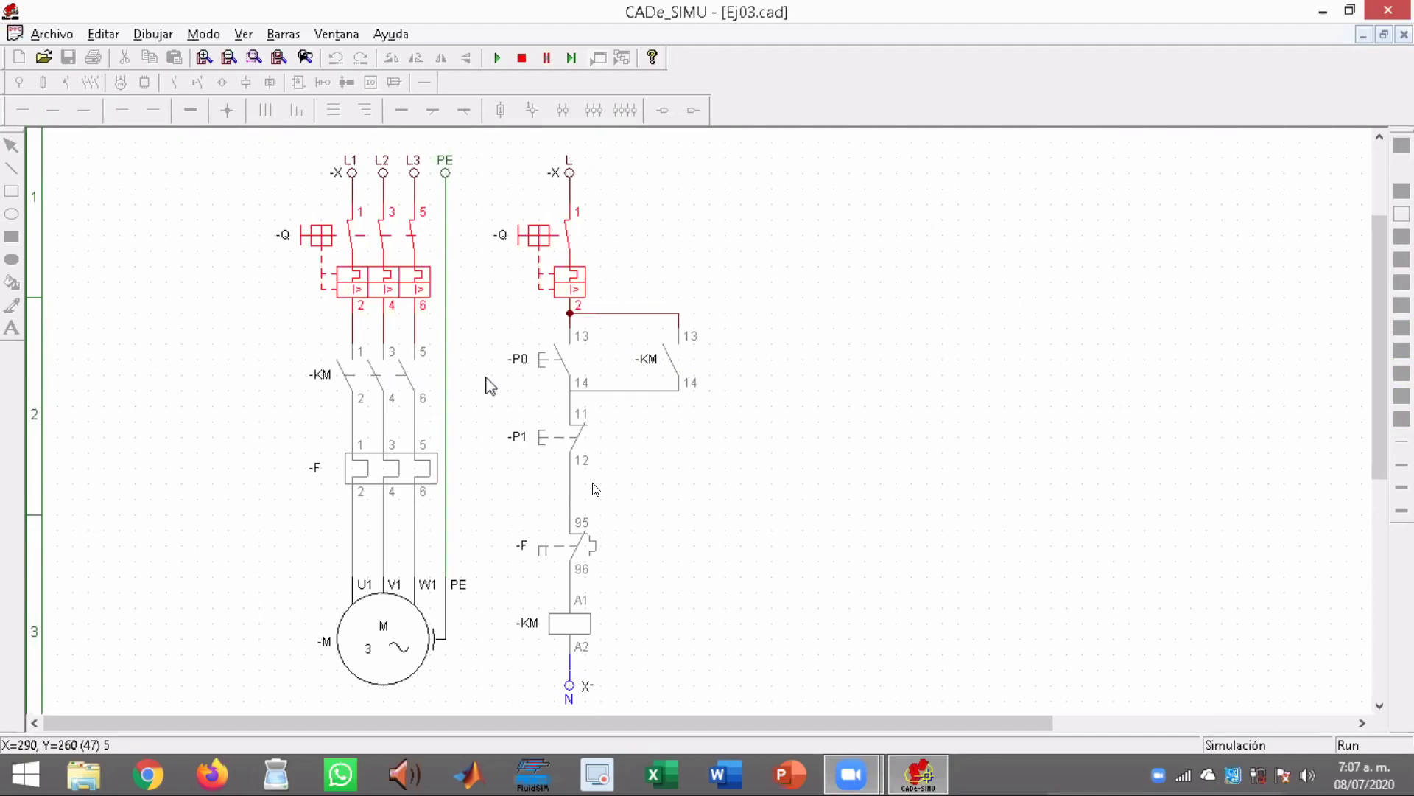
# Simulate two overload cycles by starting the motor with -P0, tripping thermal relay -F and resetting it each time
pyautogui.click(547, 357)
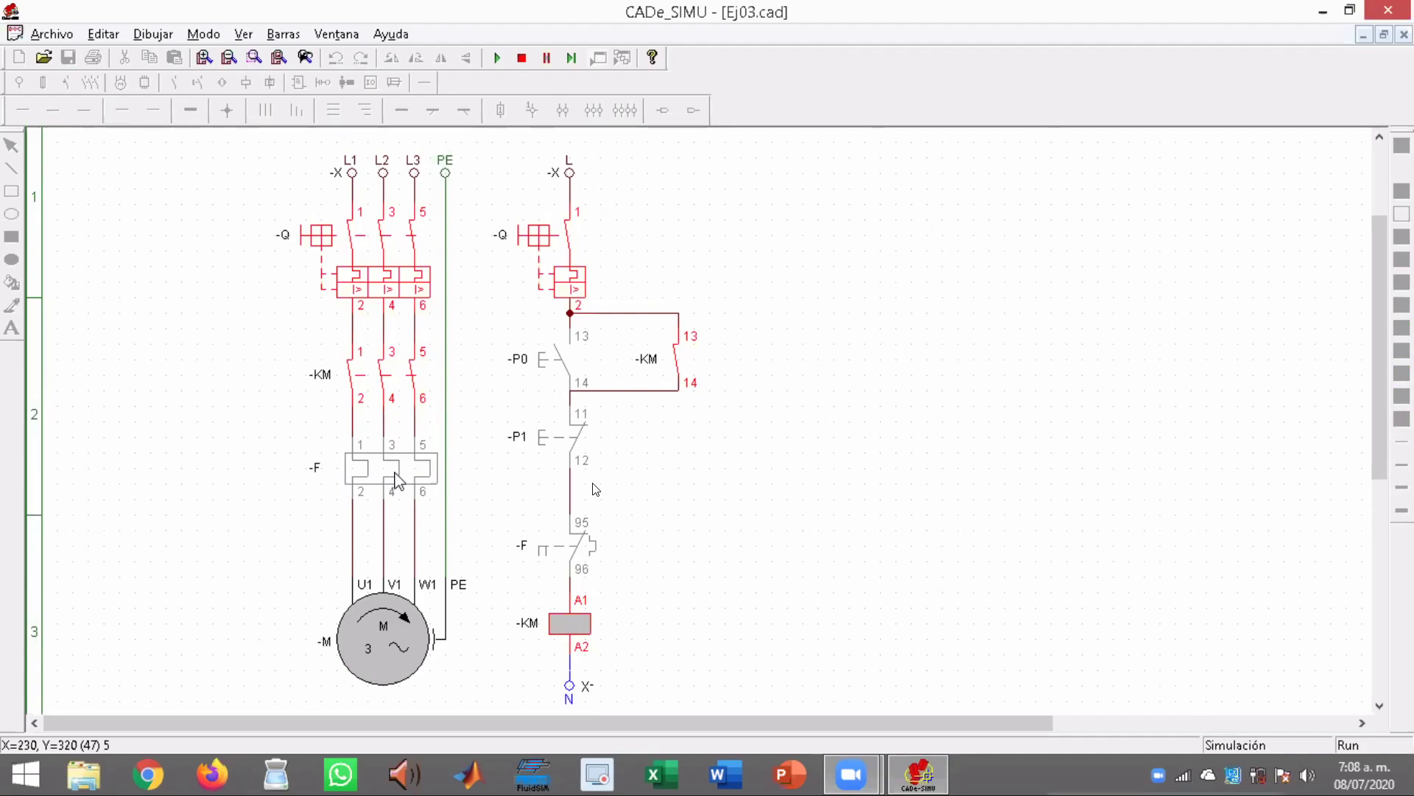
pyautogui.click(398, 479)
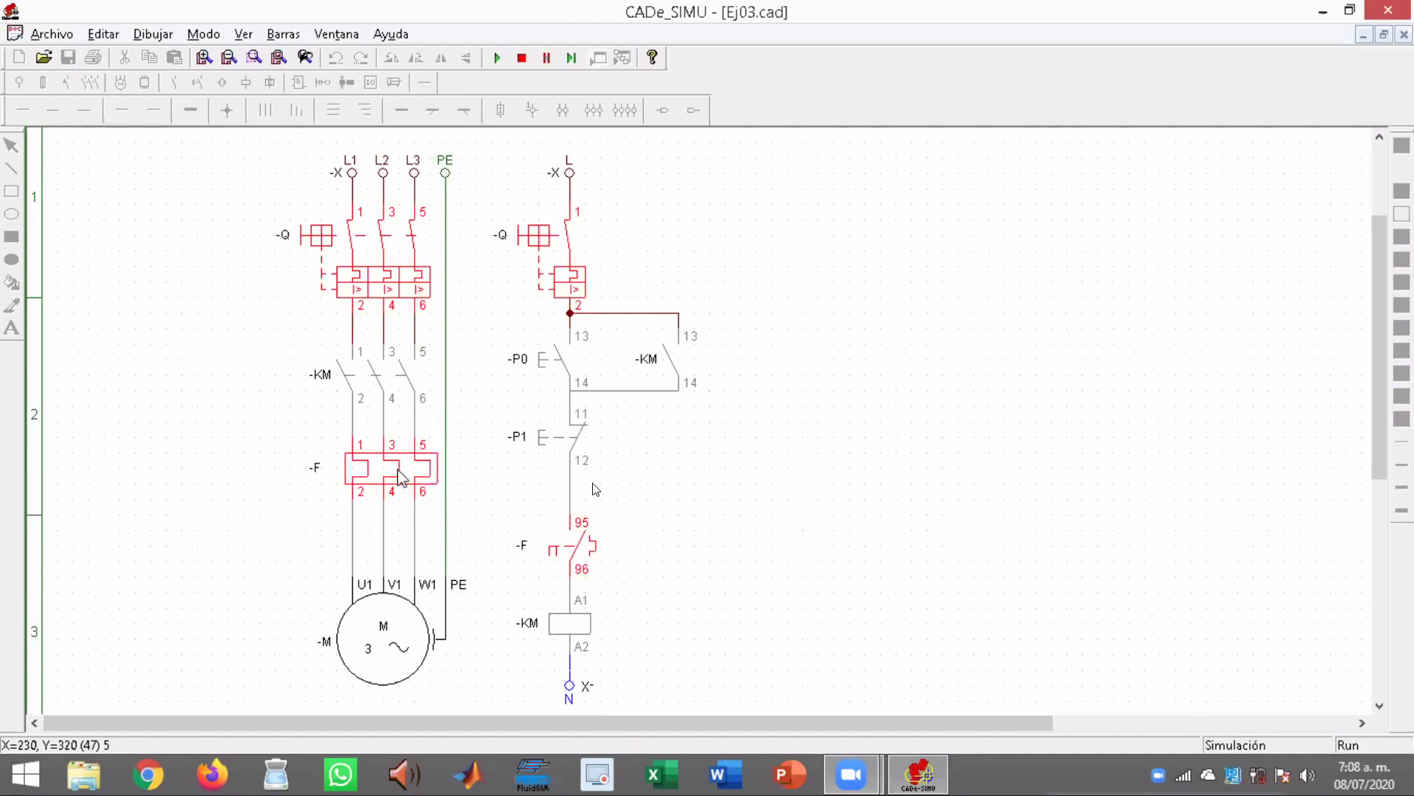
pyautogui.click(399, 477)
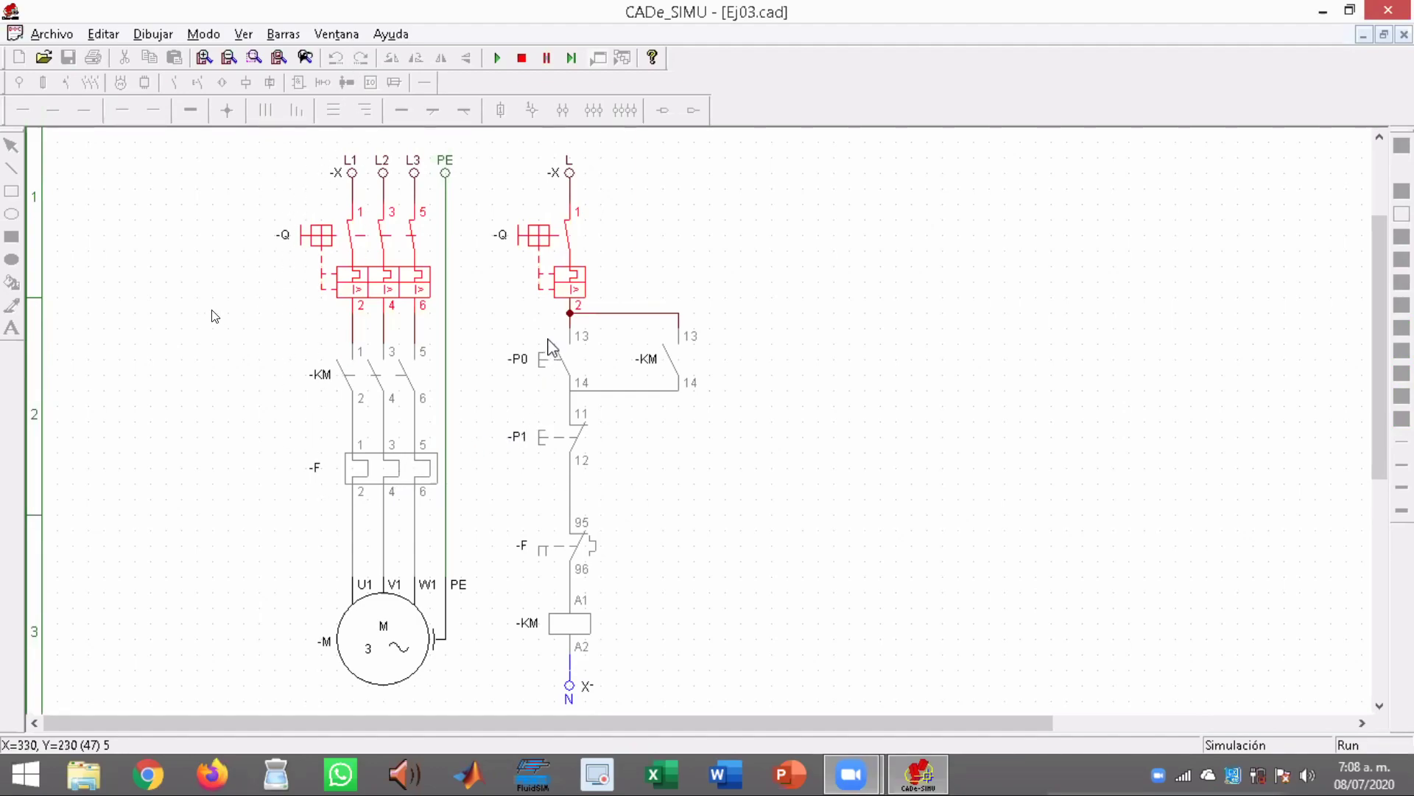
pyautogui.click(540, 370)
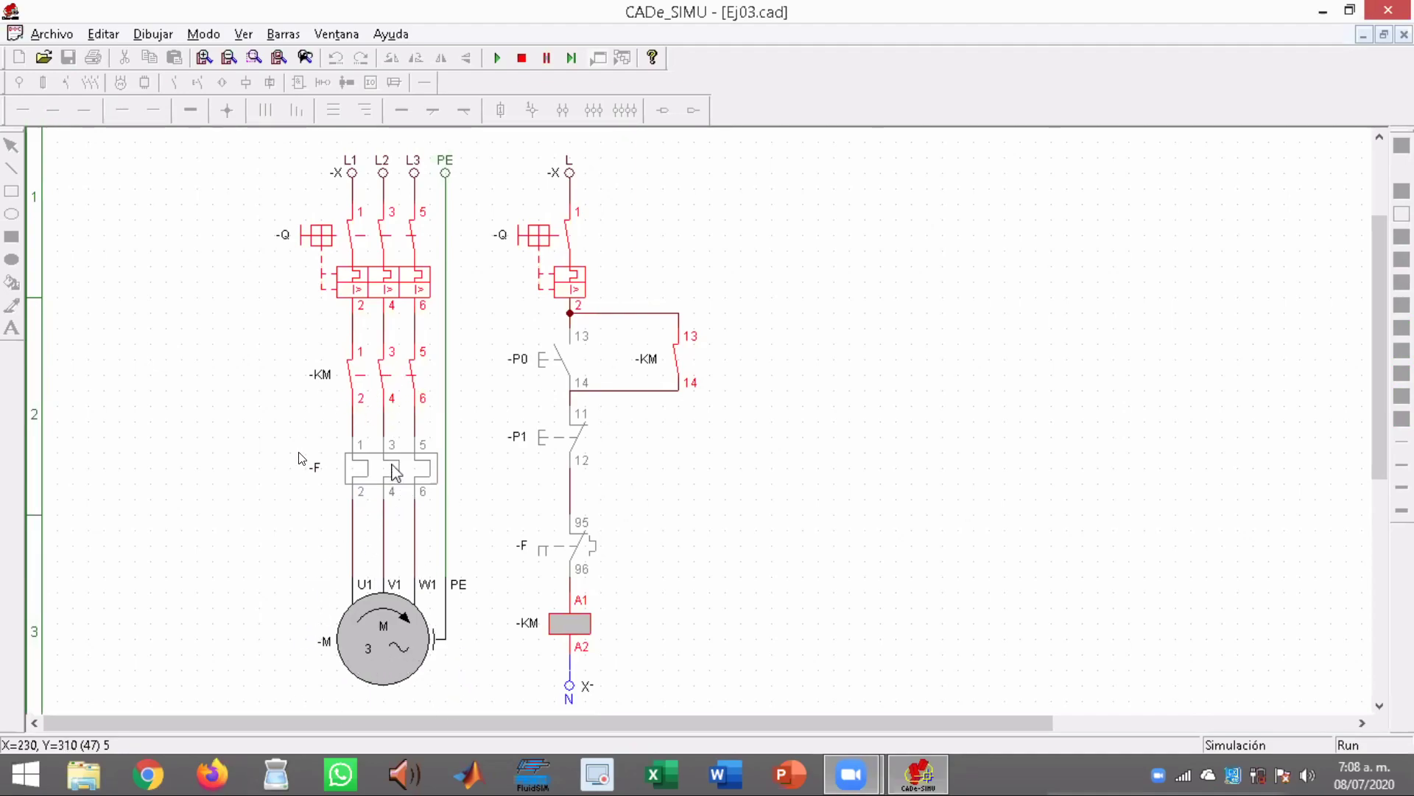
pyautogui.click(399, 479)
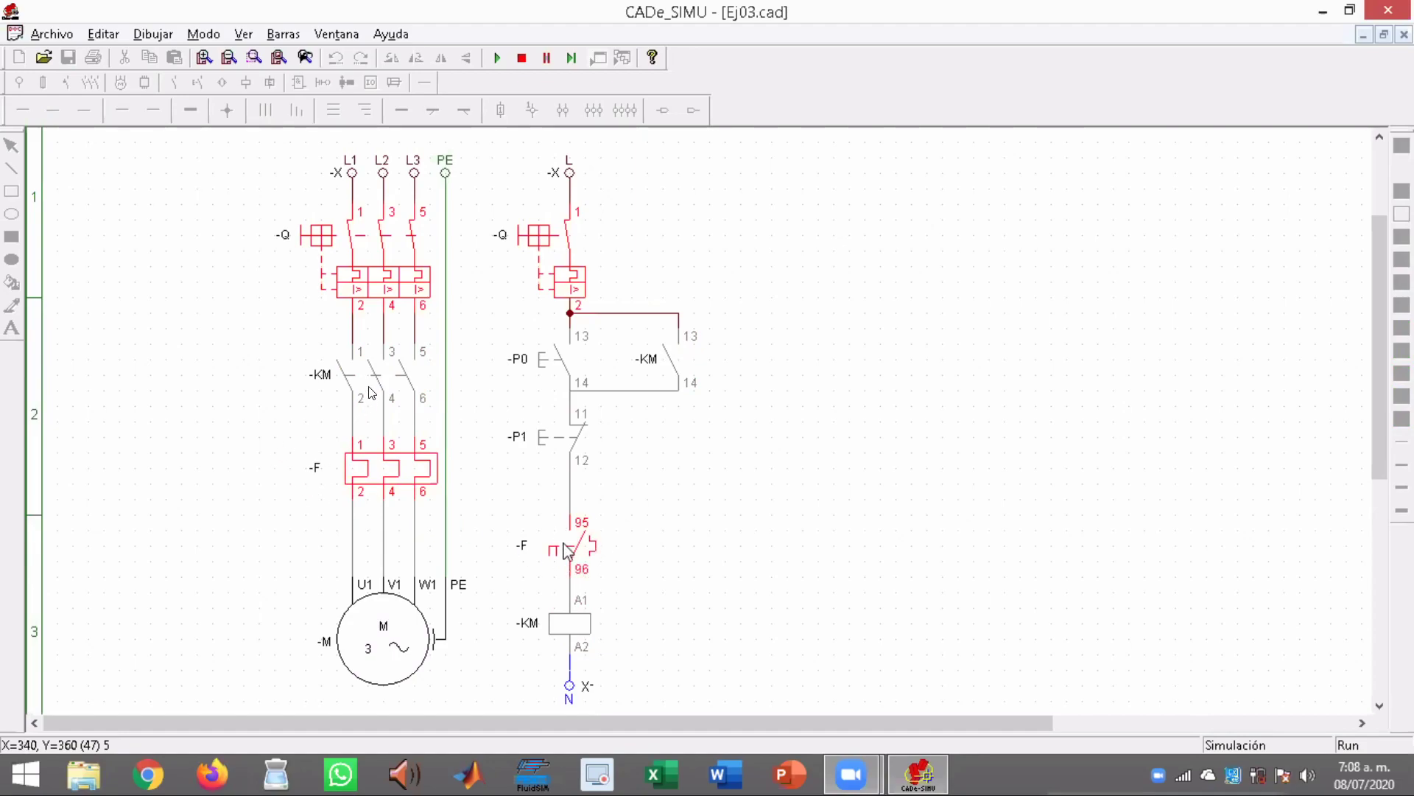
pyautogui.click(420, 480)
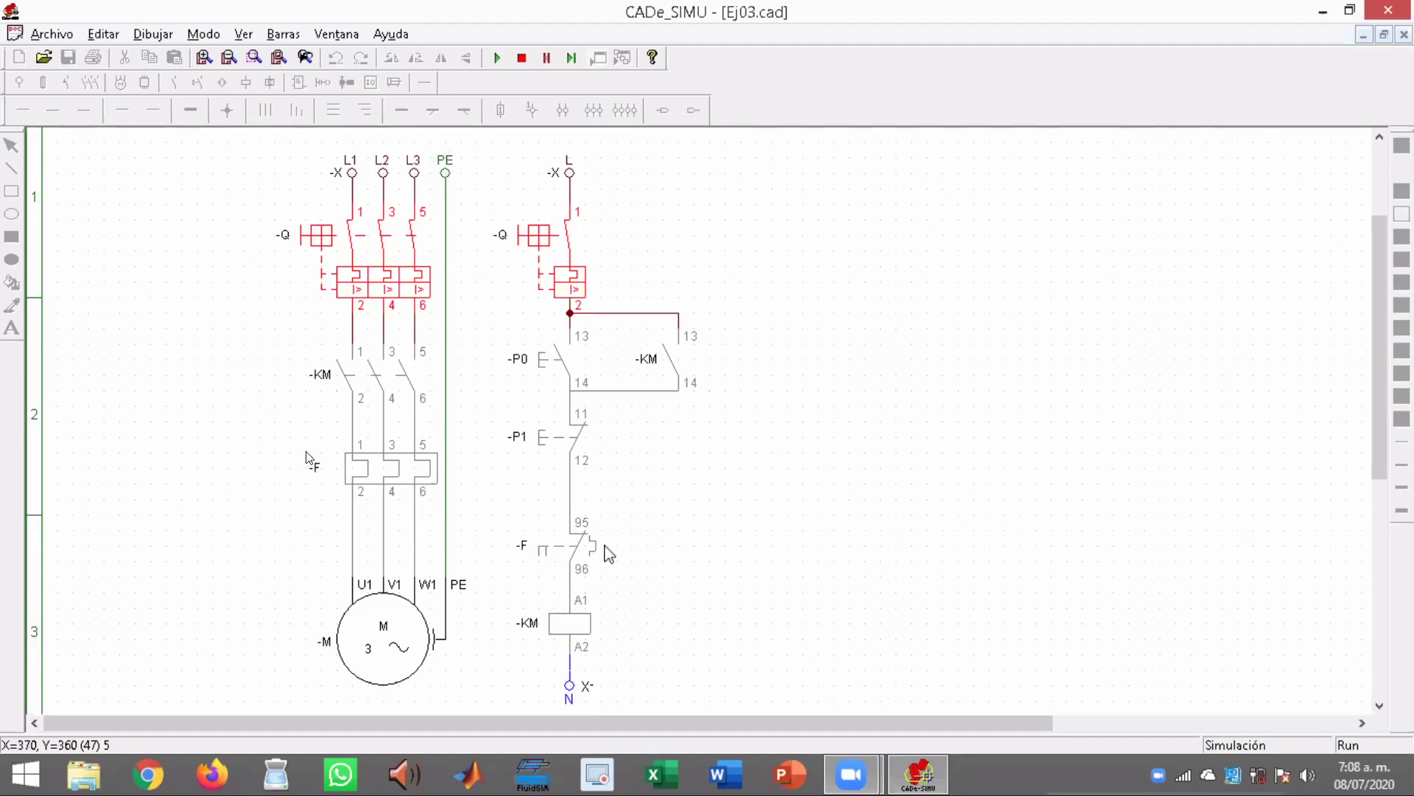
# Restart the motor with -P0, cut its supply by opening breaker -Q, and end the simulation
pyautogui.click(545, 372)
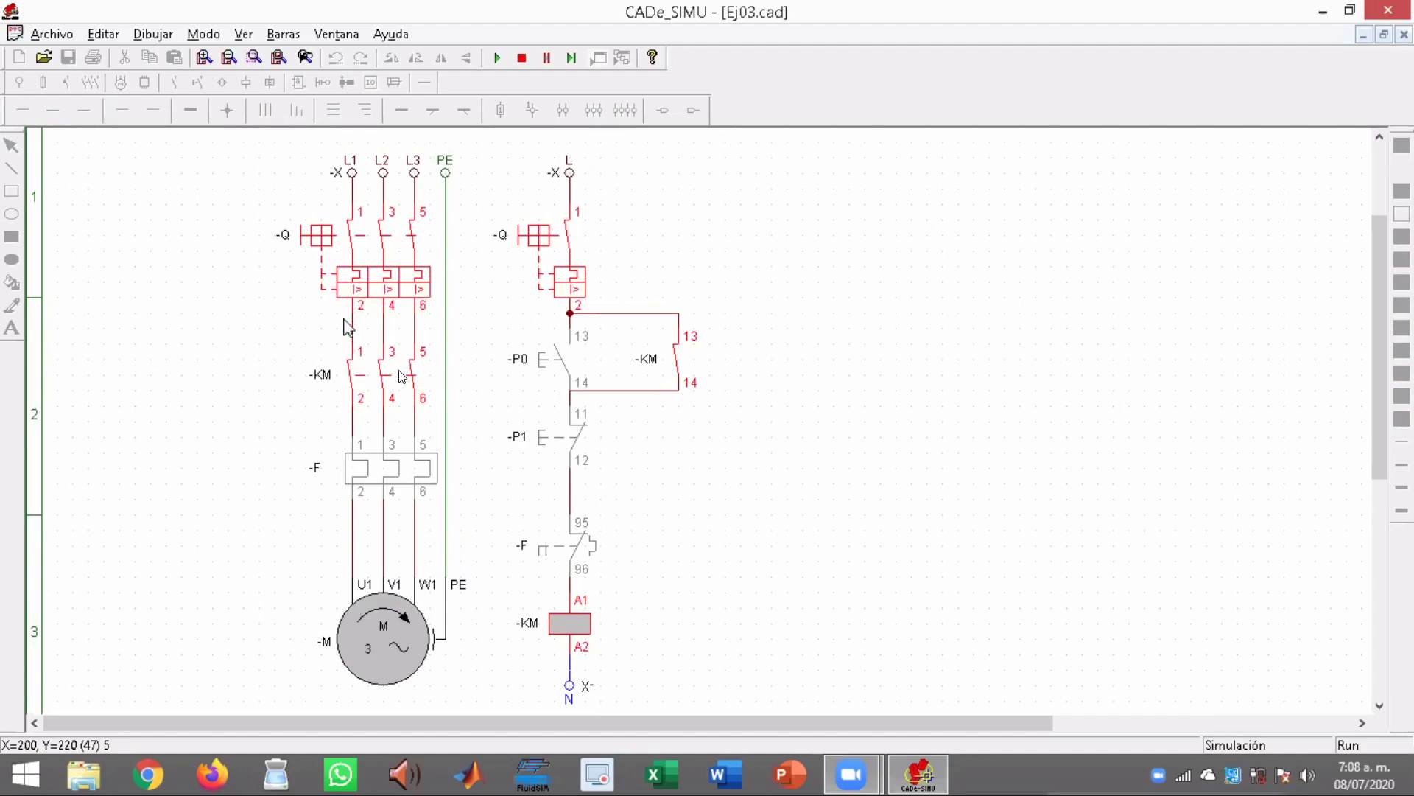
pyautogui.click(307, 243)
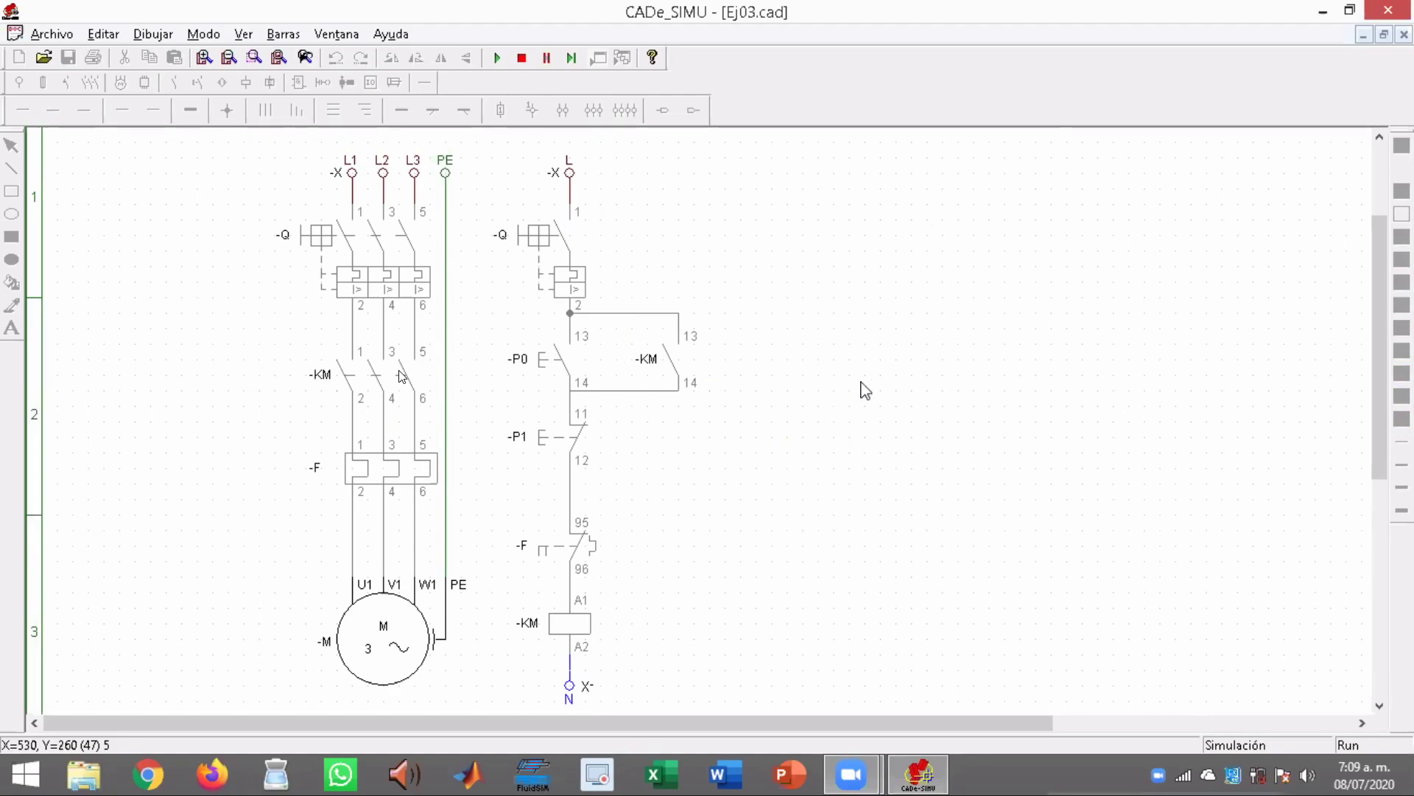
pyautogui.click(522, 58)
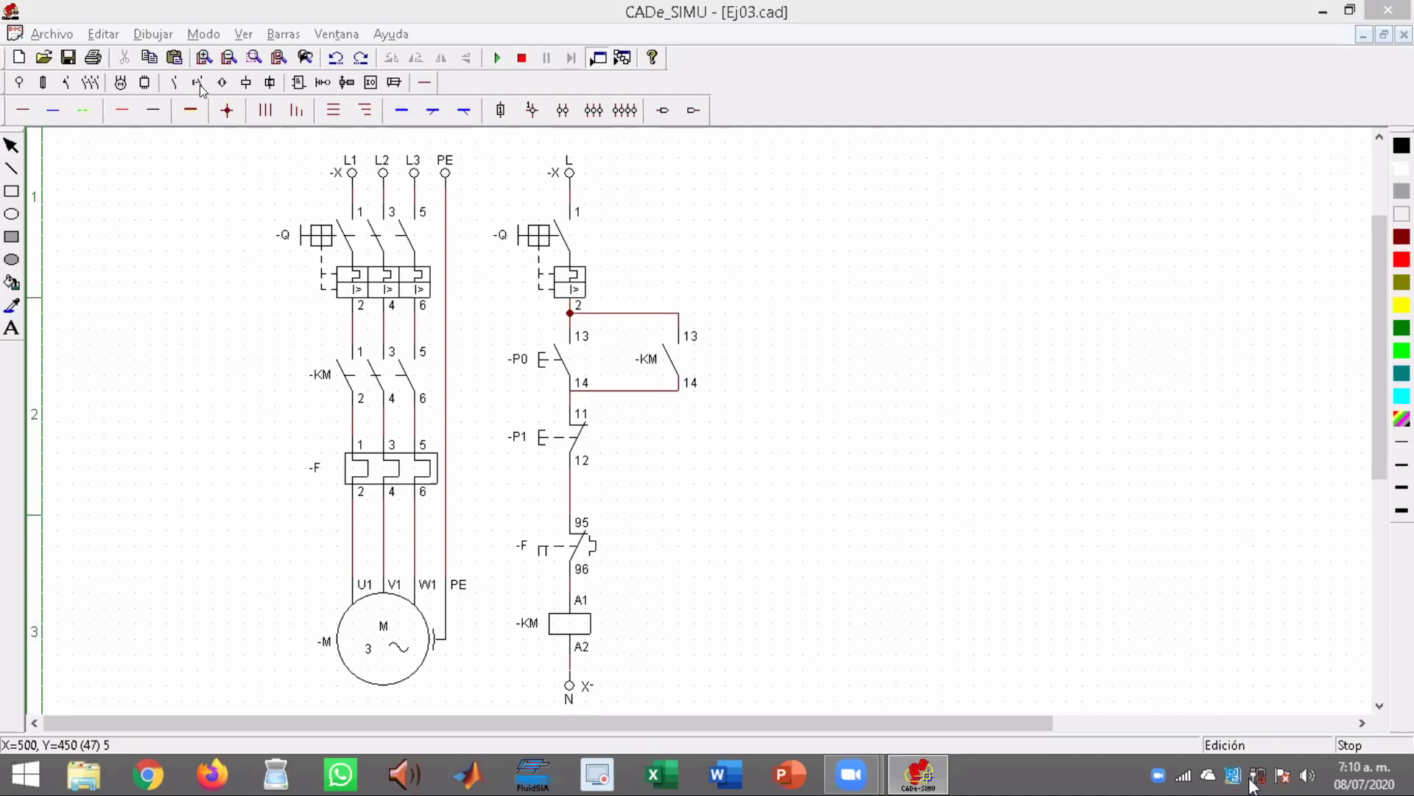
# Examine breaker -Q, thermal relay -F with its control contact, and the three-phase supply terminals in the drawing
pyautogui.click(304, 244)
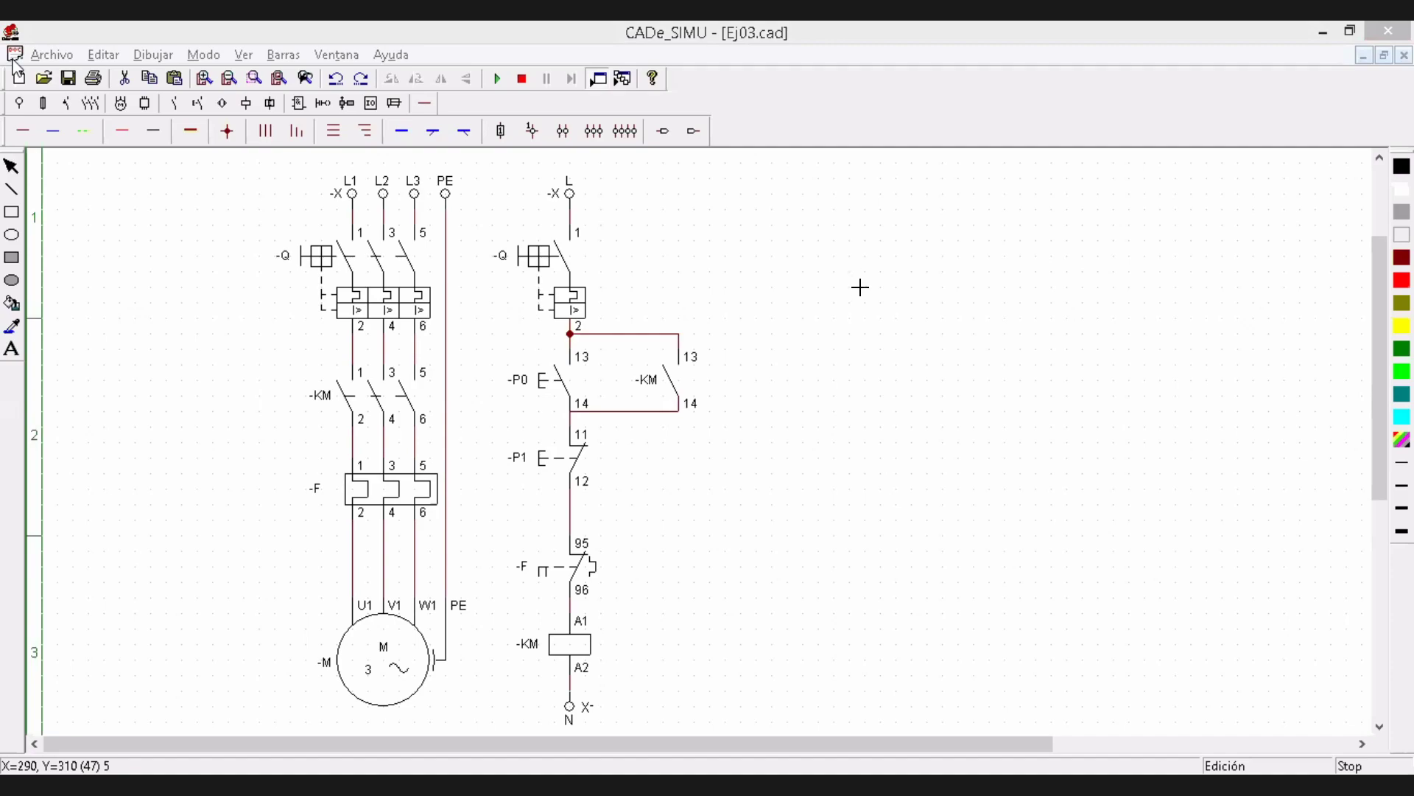
pyautogui.click(528, 577)
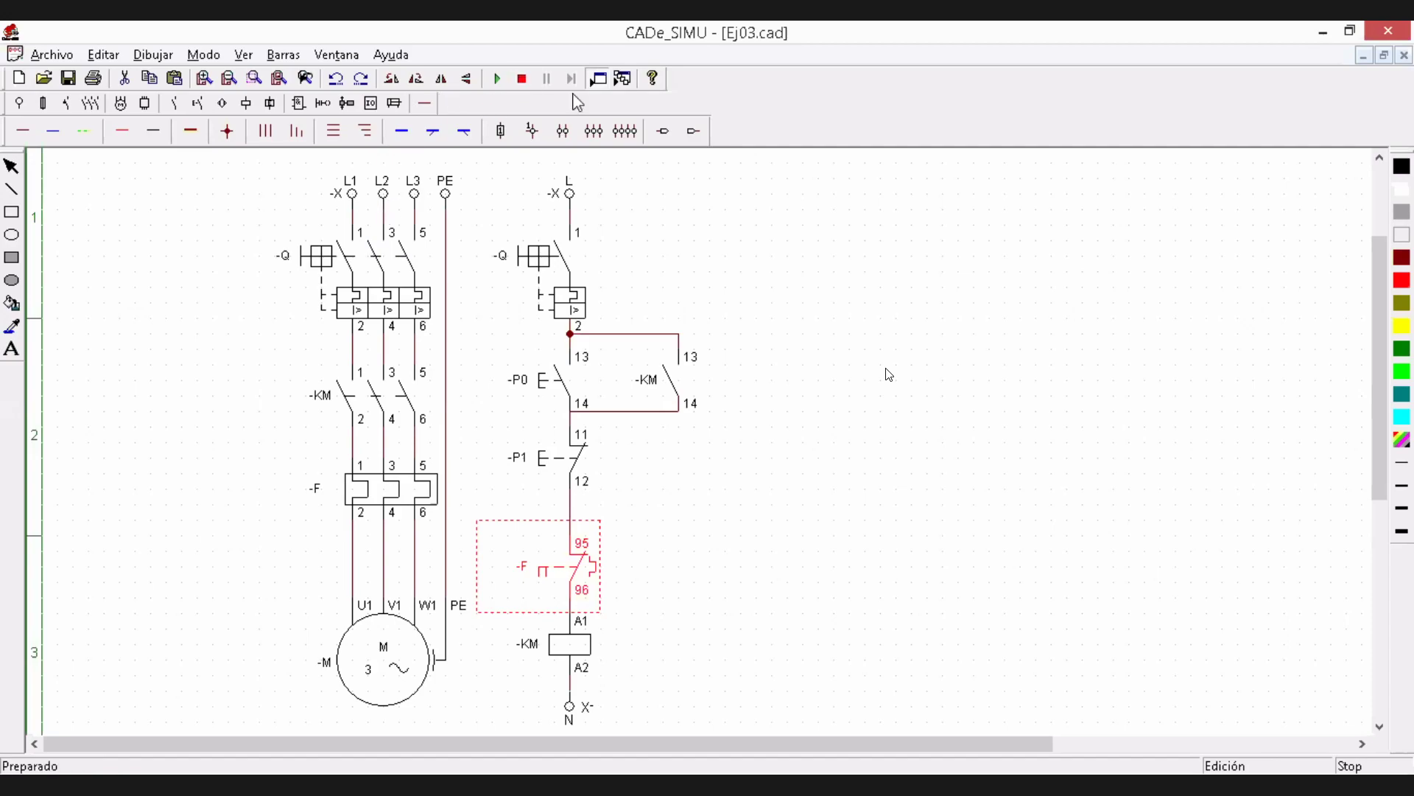
pyautogui.click(405, 497)
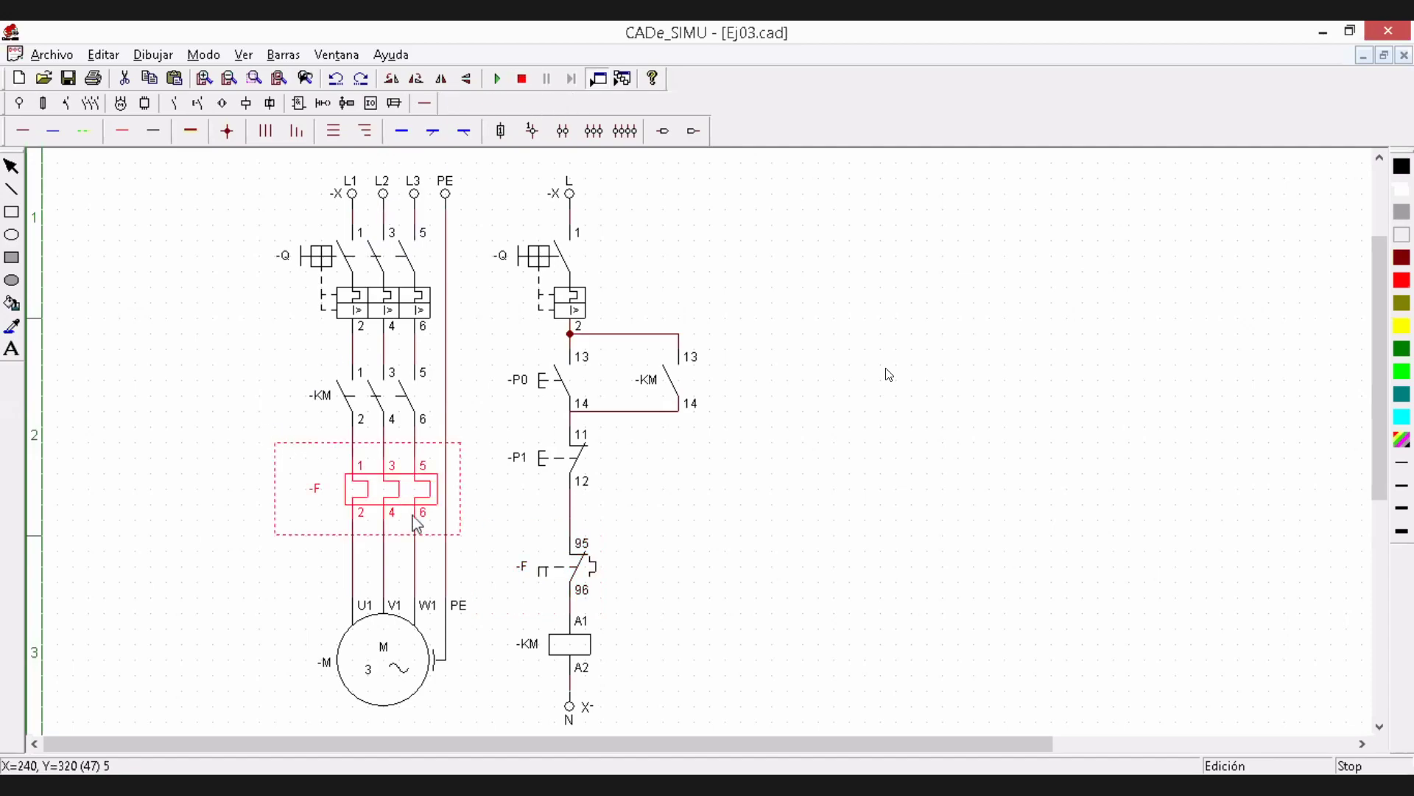
pyautogui.click(565, 581)
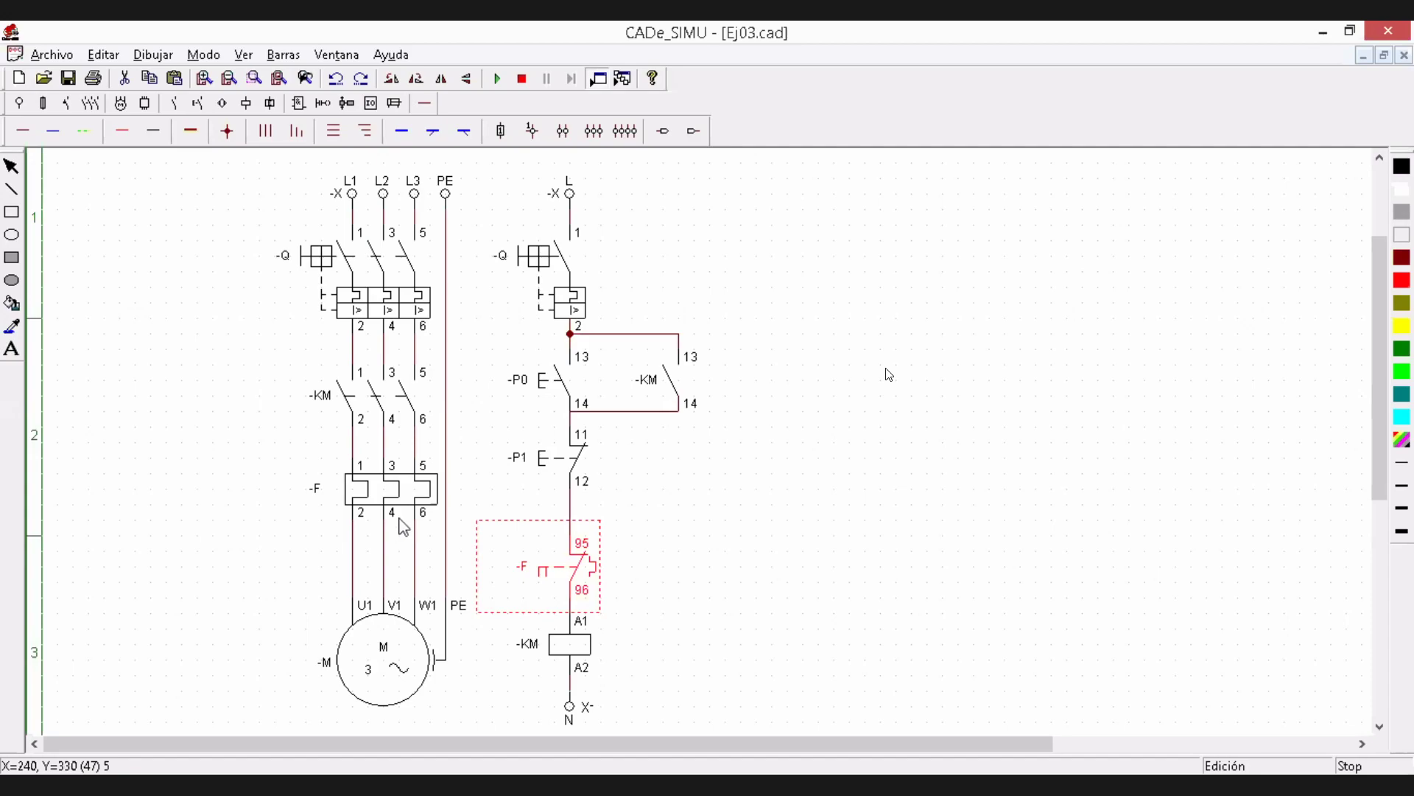
pyautogui.click(365, 216)
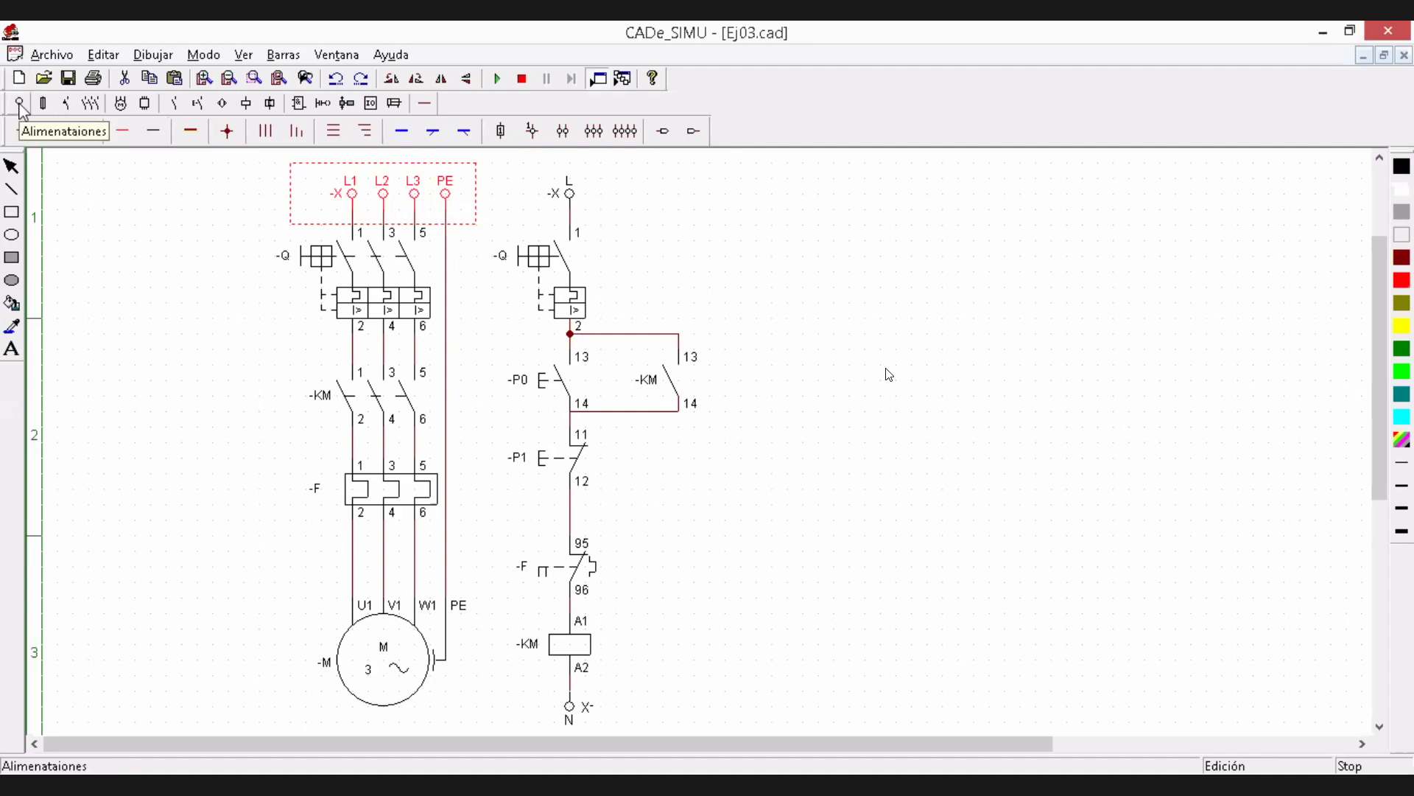
# Review the component groups for power supplies and for breakers, including the Disyuntor I symbol
pyautogui.click(20, 104)
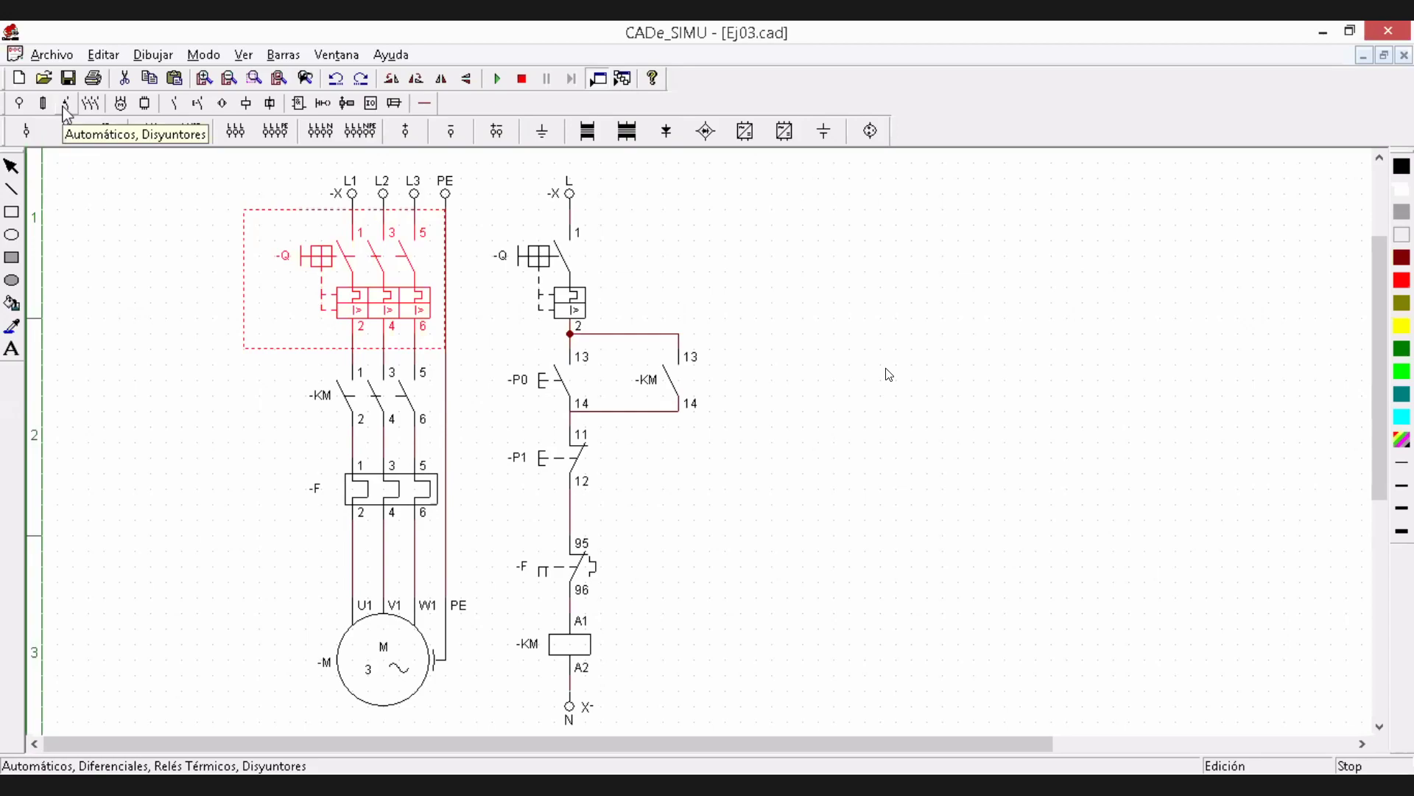
pyautogui.click(64, 105)
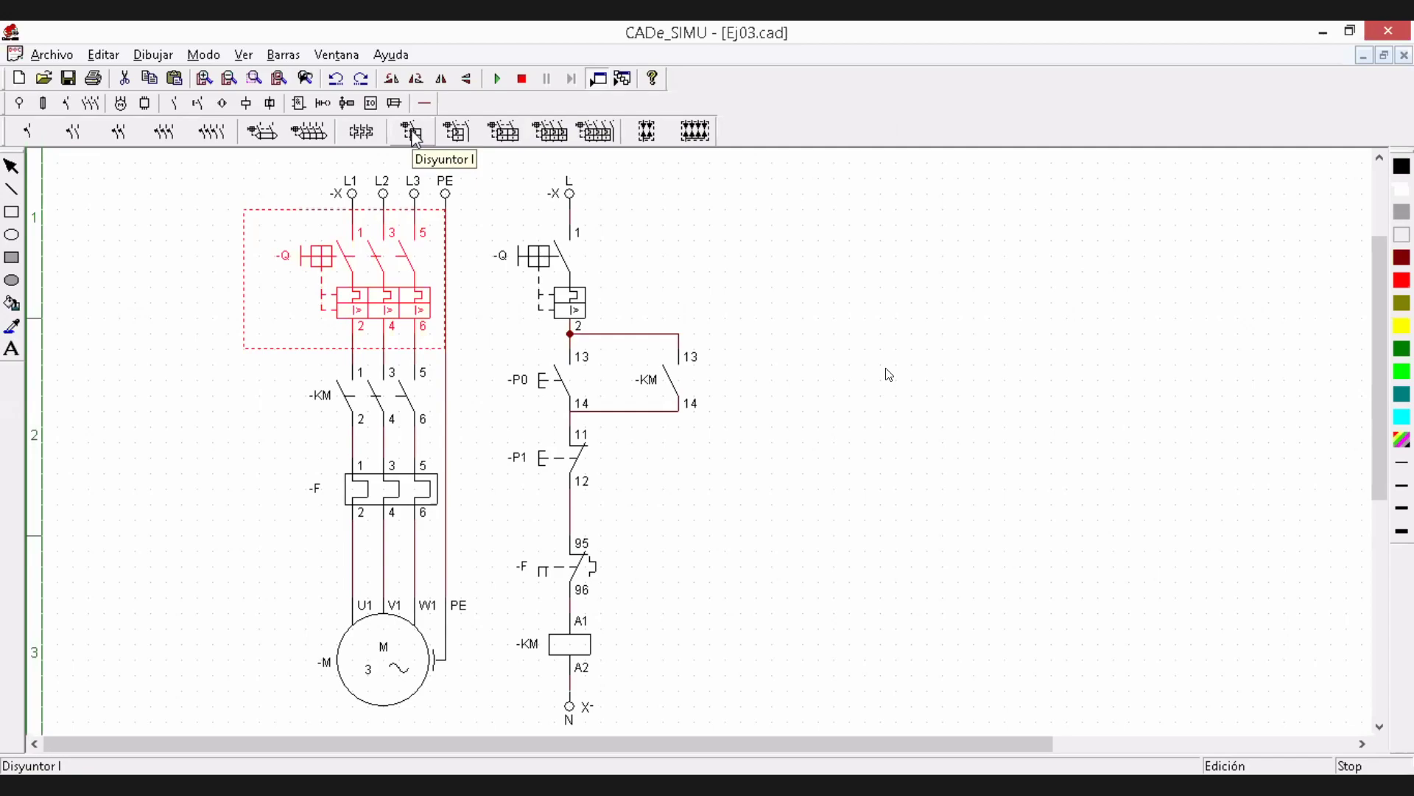
pyautogui.click(412, 133)
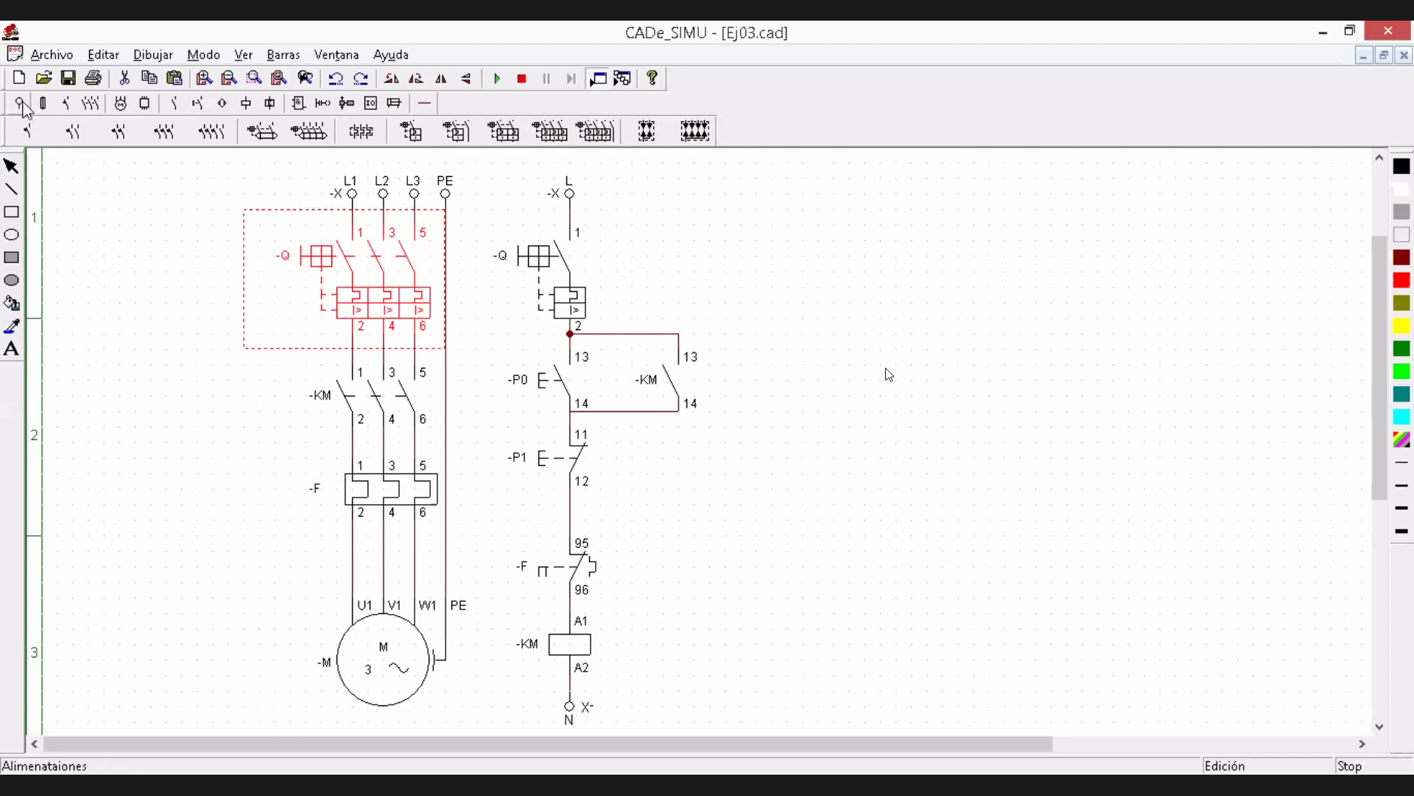
pyautogui.click(23, 104)
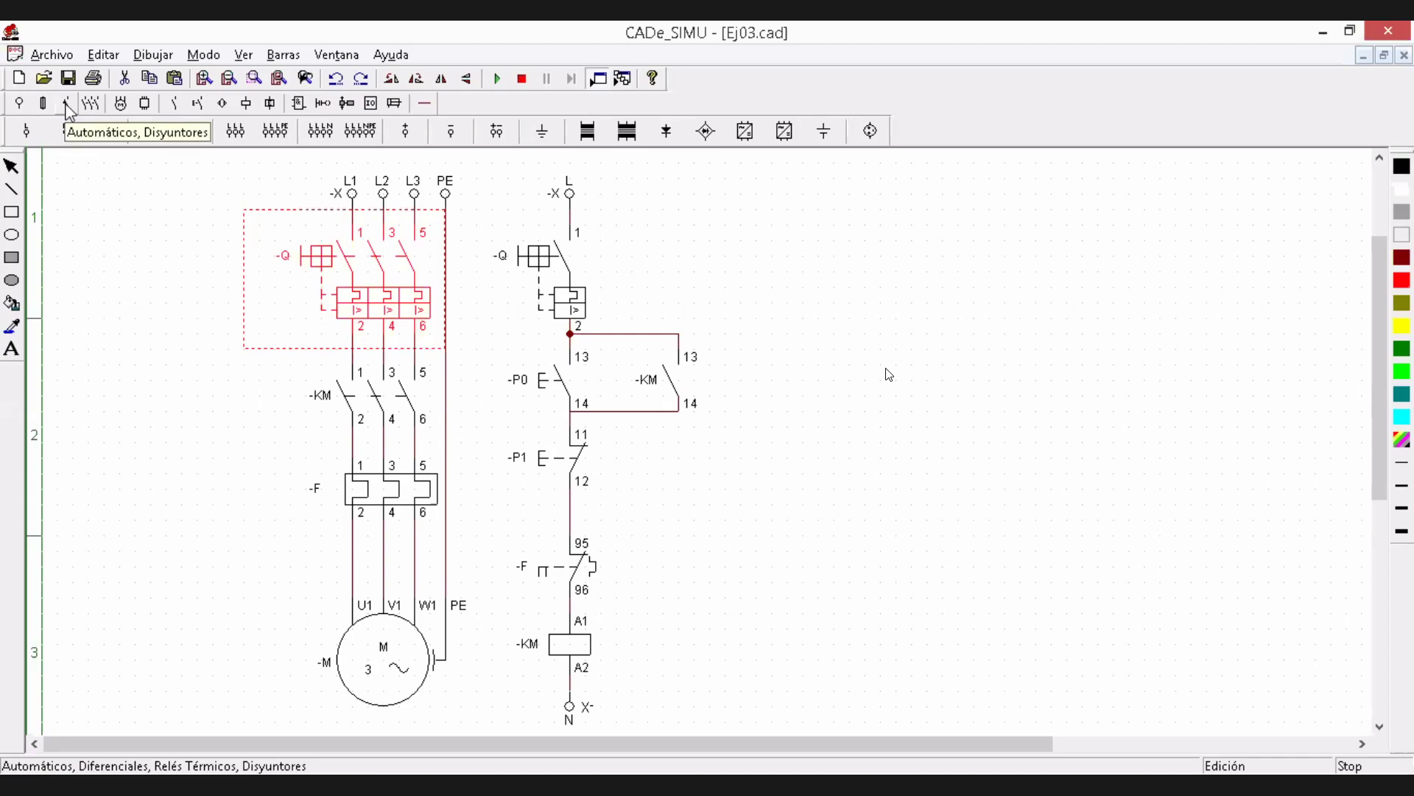
pyautogui.click(67, 104)
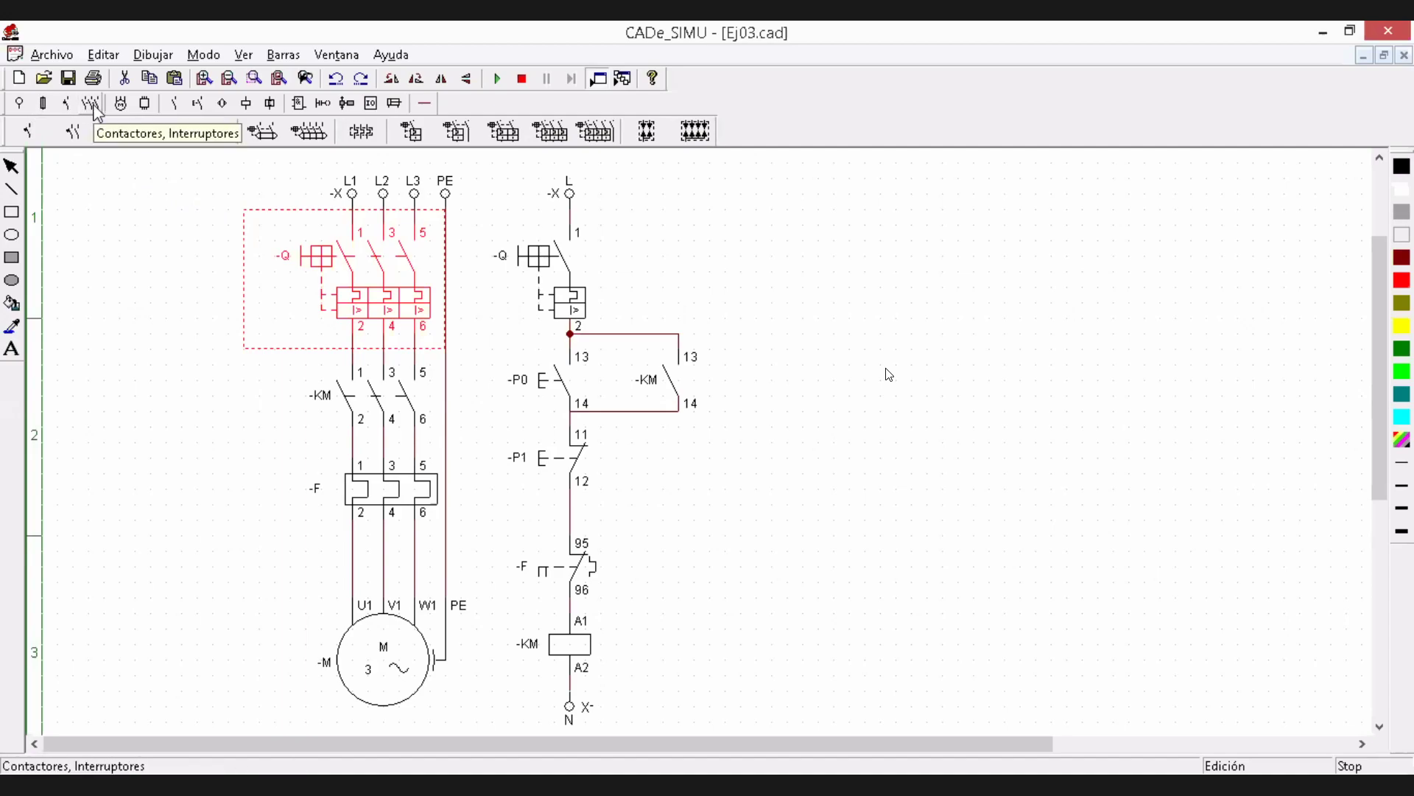
# Place a three-pole Contactor III in the empty area beside the power circuit as a trial and delete it
pyautogui.click(92, 104)
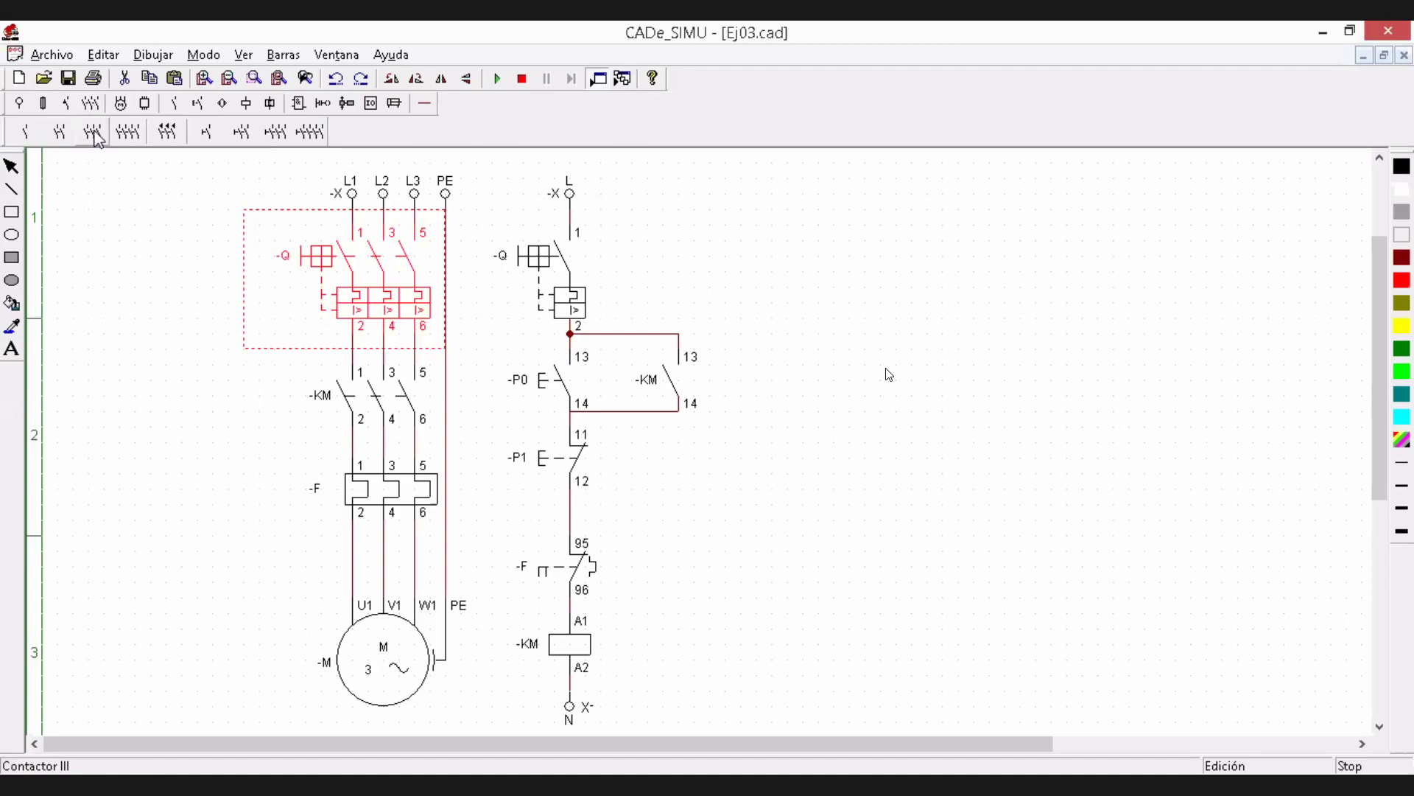
pyautogui.click(94, 134)
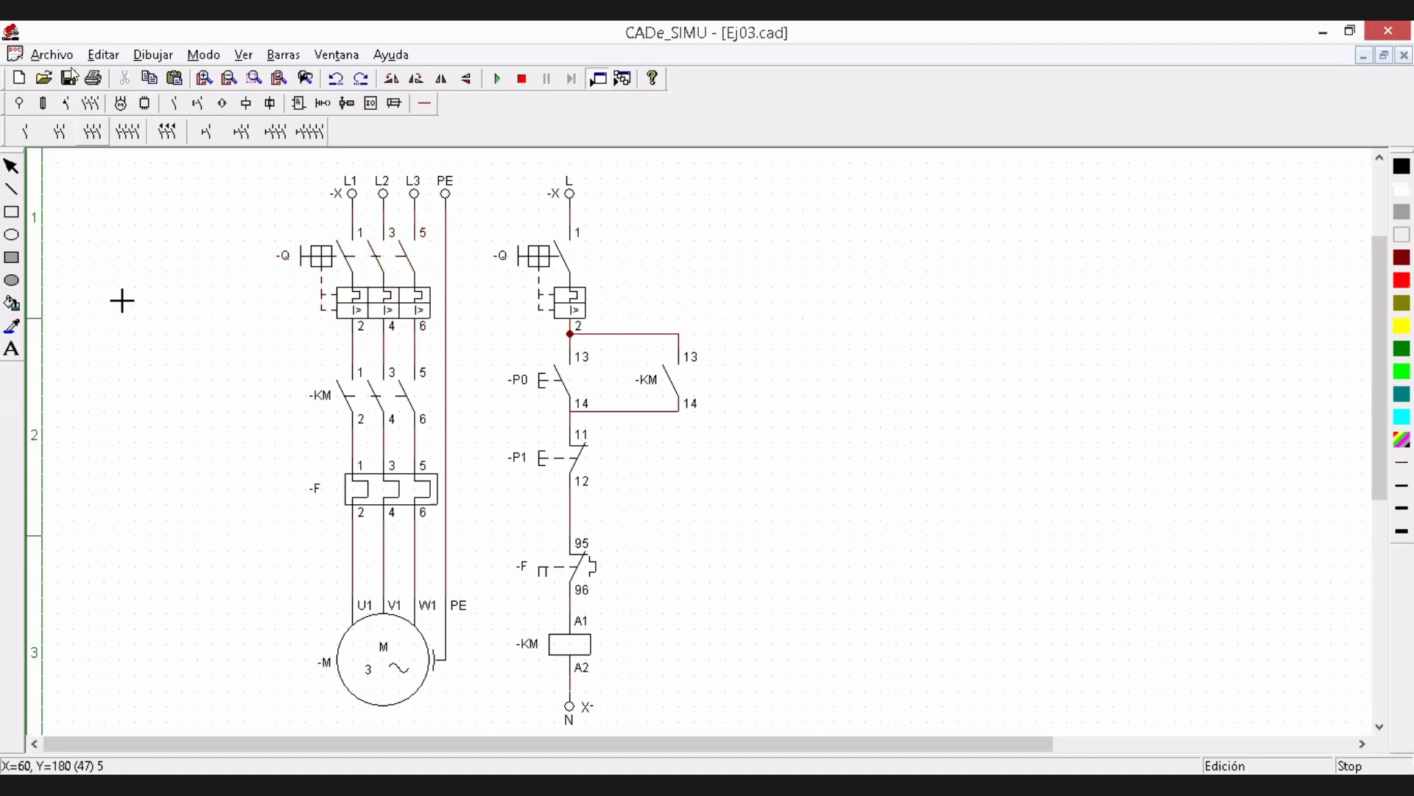
pyautogui.click(142, 311)
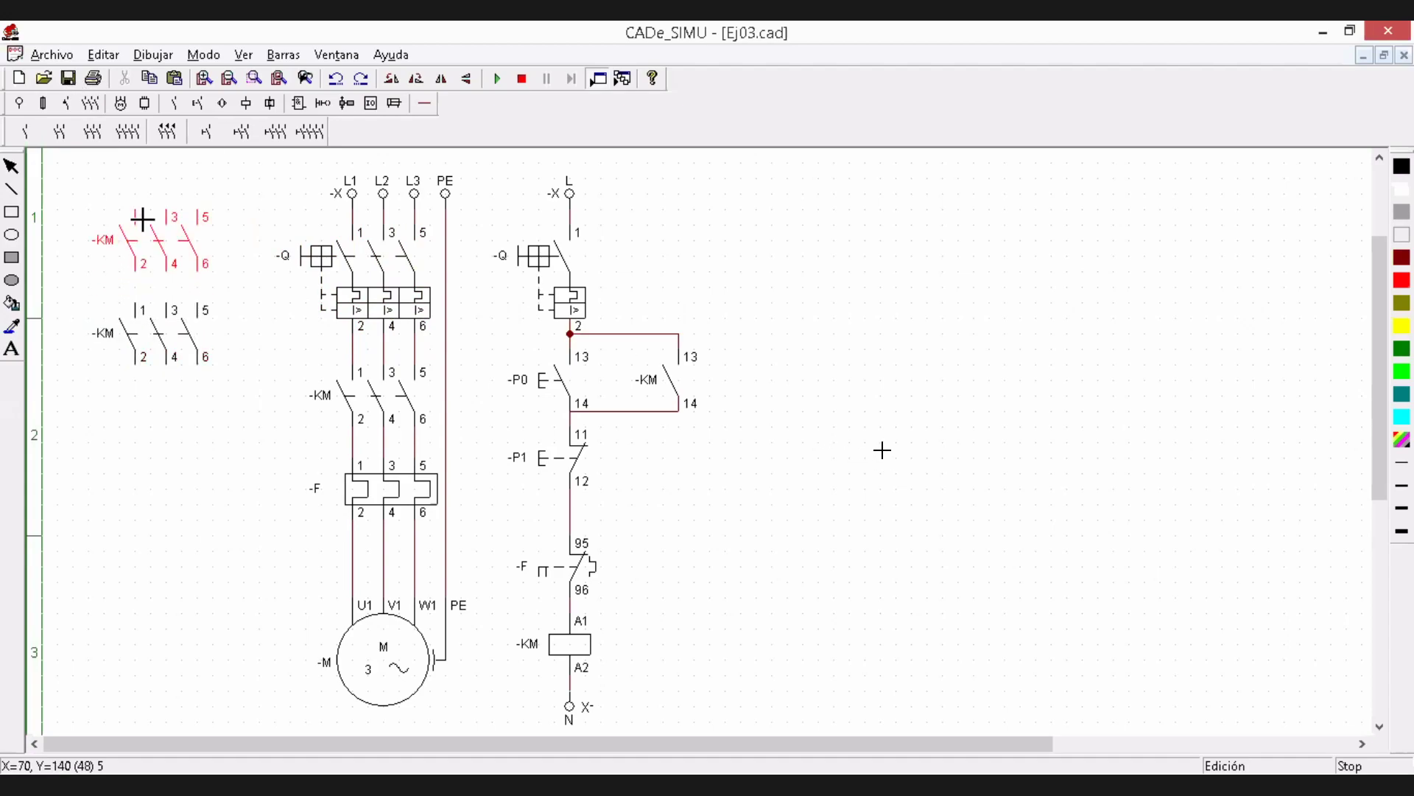
pyautogui.rightClick(142, 219)
pyautogui.moveTo(73, 272); pyautogui.dragTo(245, 406)
pyautogui.press('Delete')
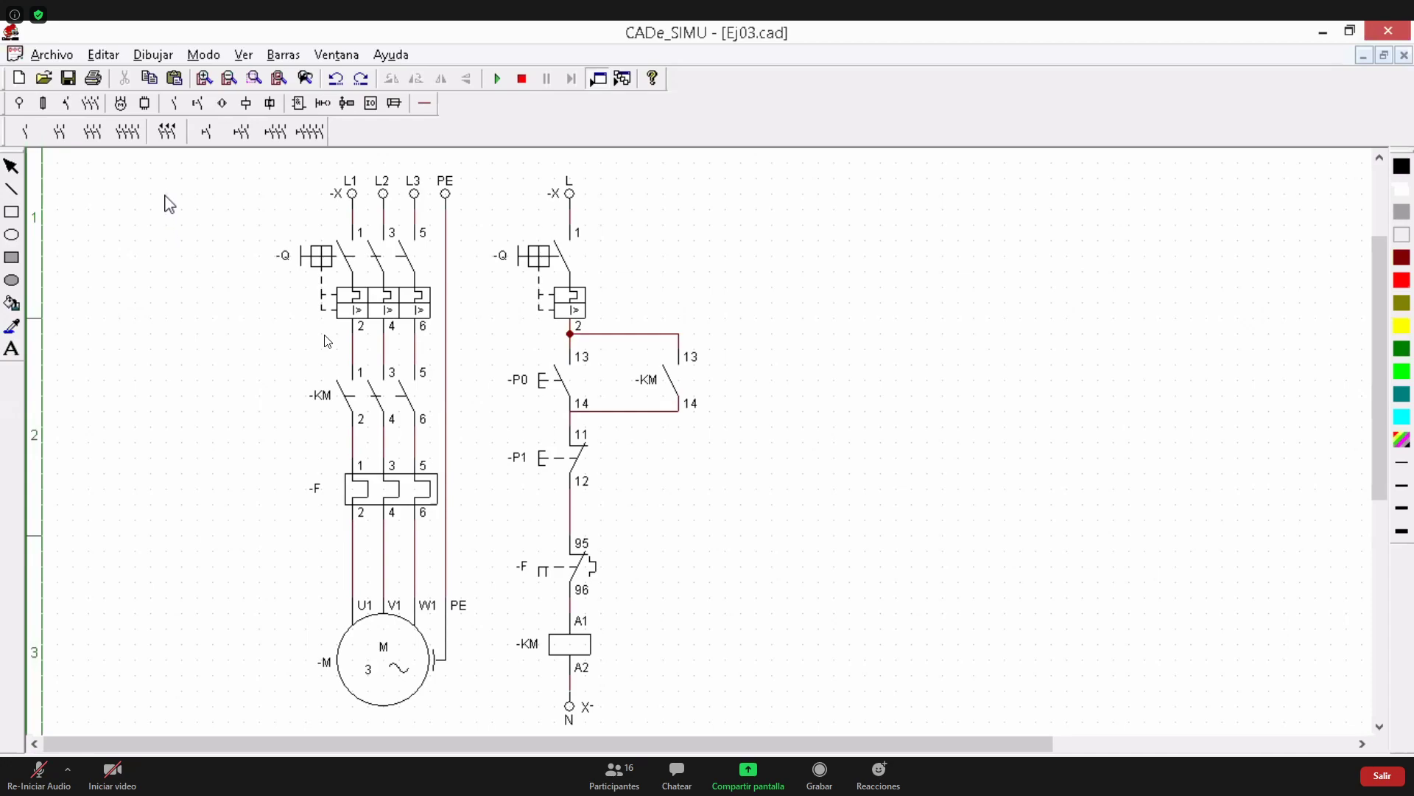
# Review the motor symbols, place a trial Relé Térmico in the empty area beside the power circuit, and delete it
pyautogui.click(122, 105)
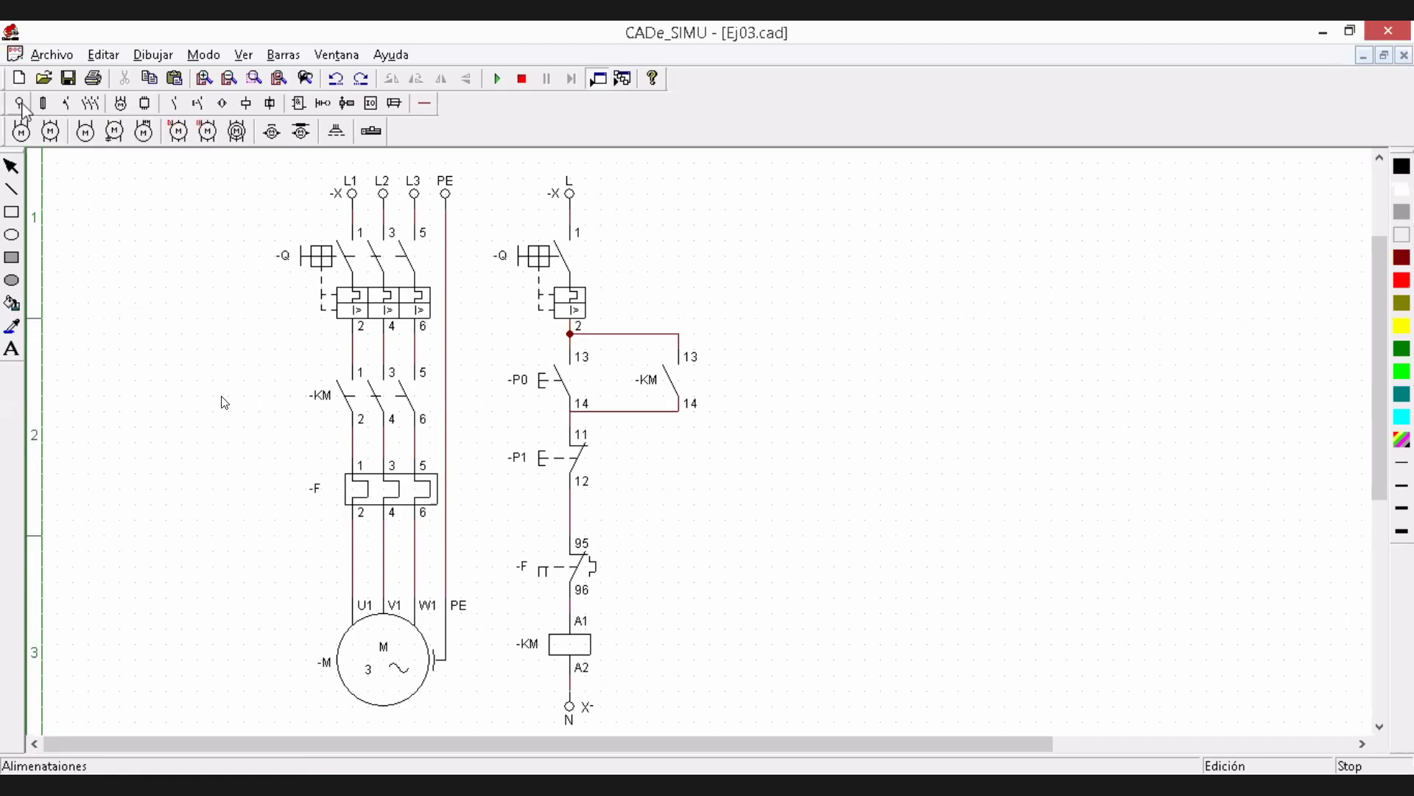
pyautogui.click(66, 106)
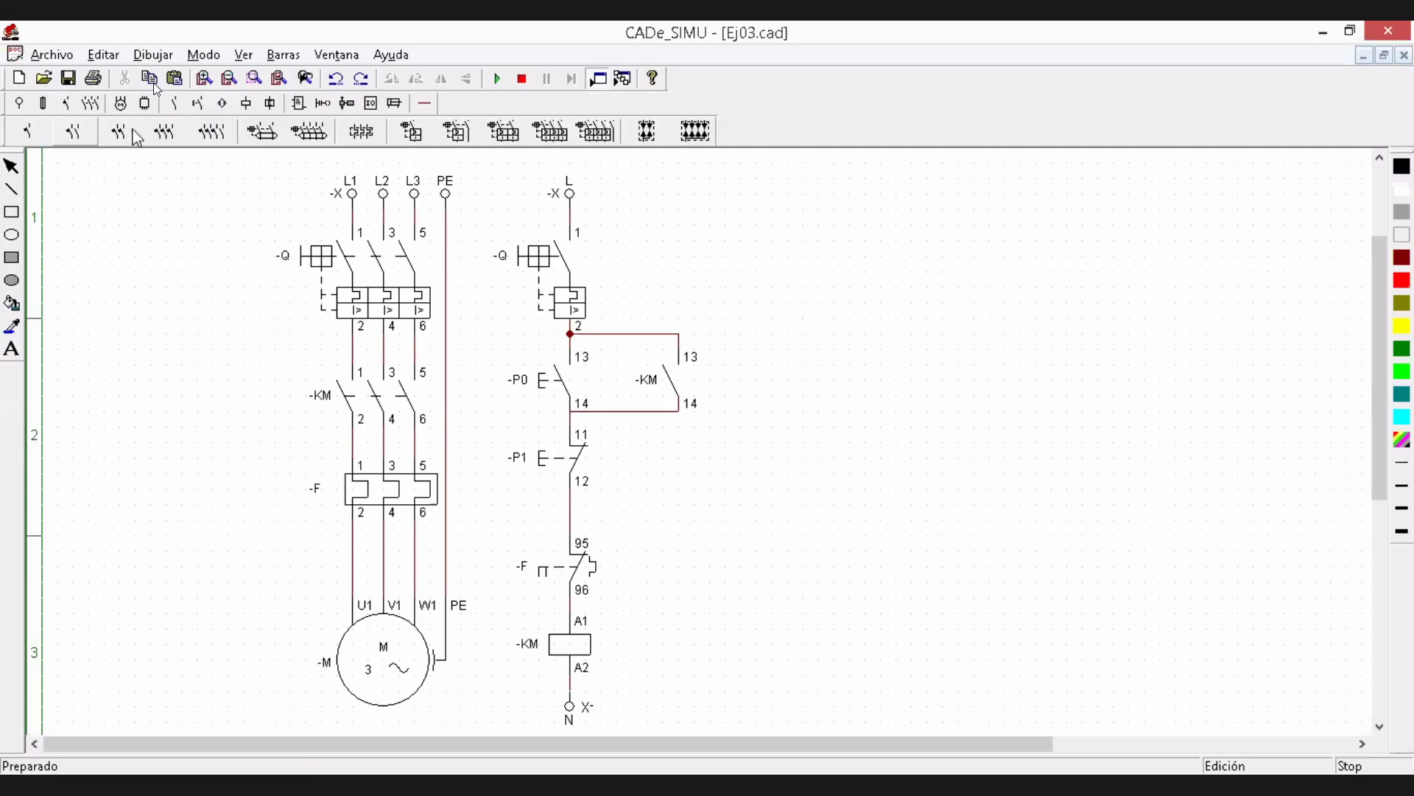
pyautogui.click(363, 134)
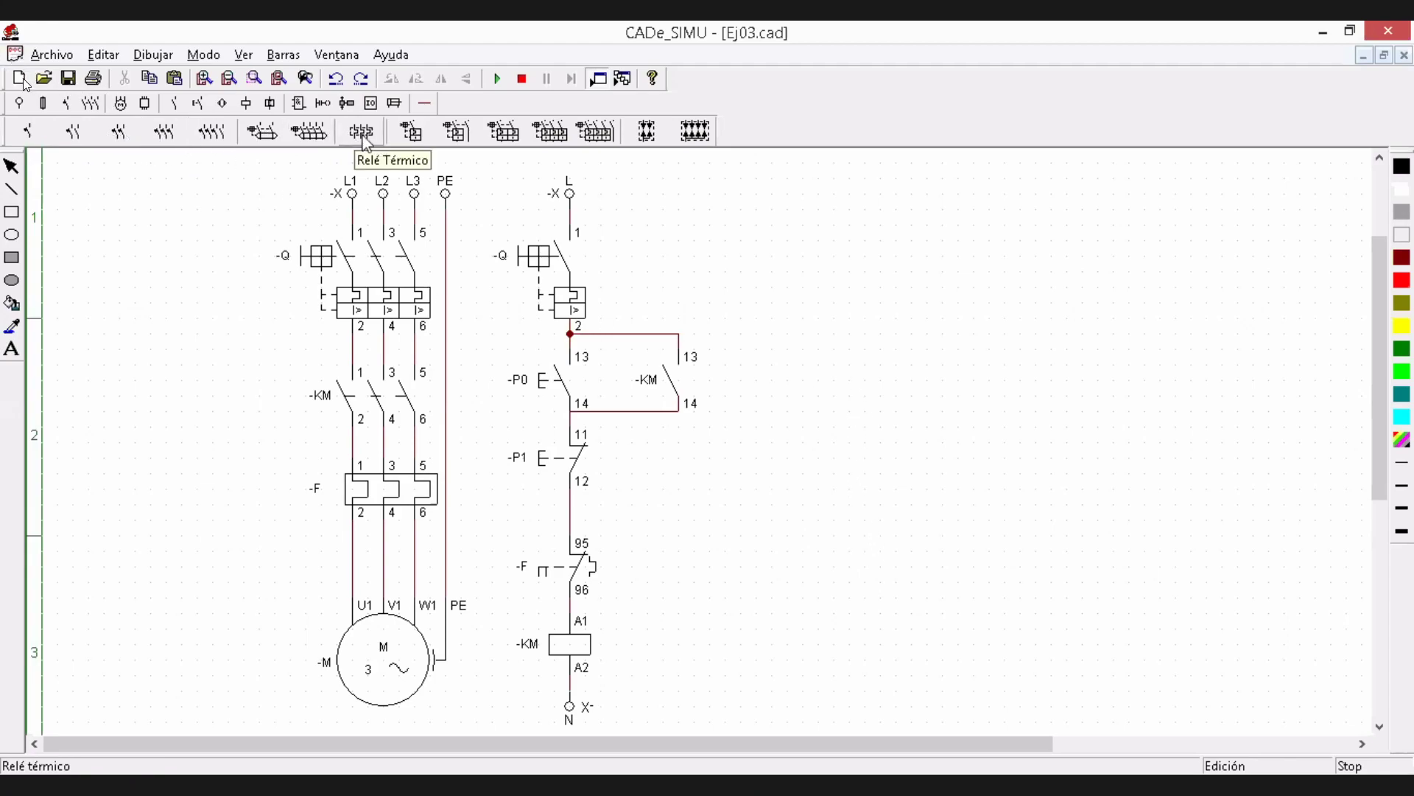
pyautogui.click(307, 133)
pyautogui.click(126, 465)
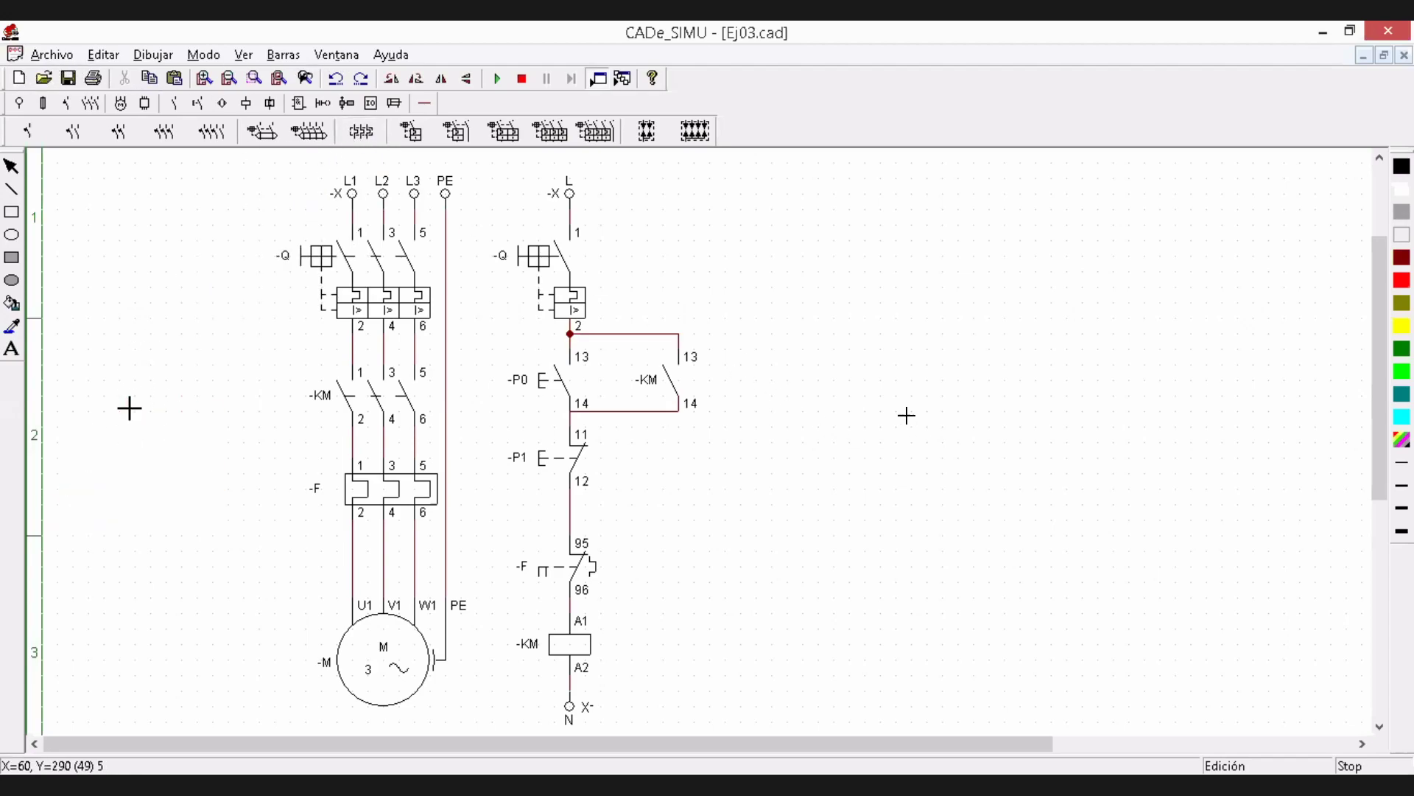
pyautogui.rightClick(133, 343)
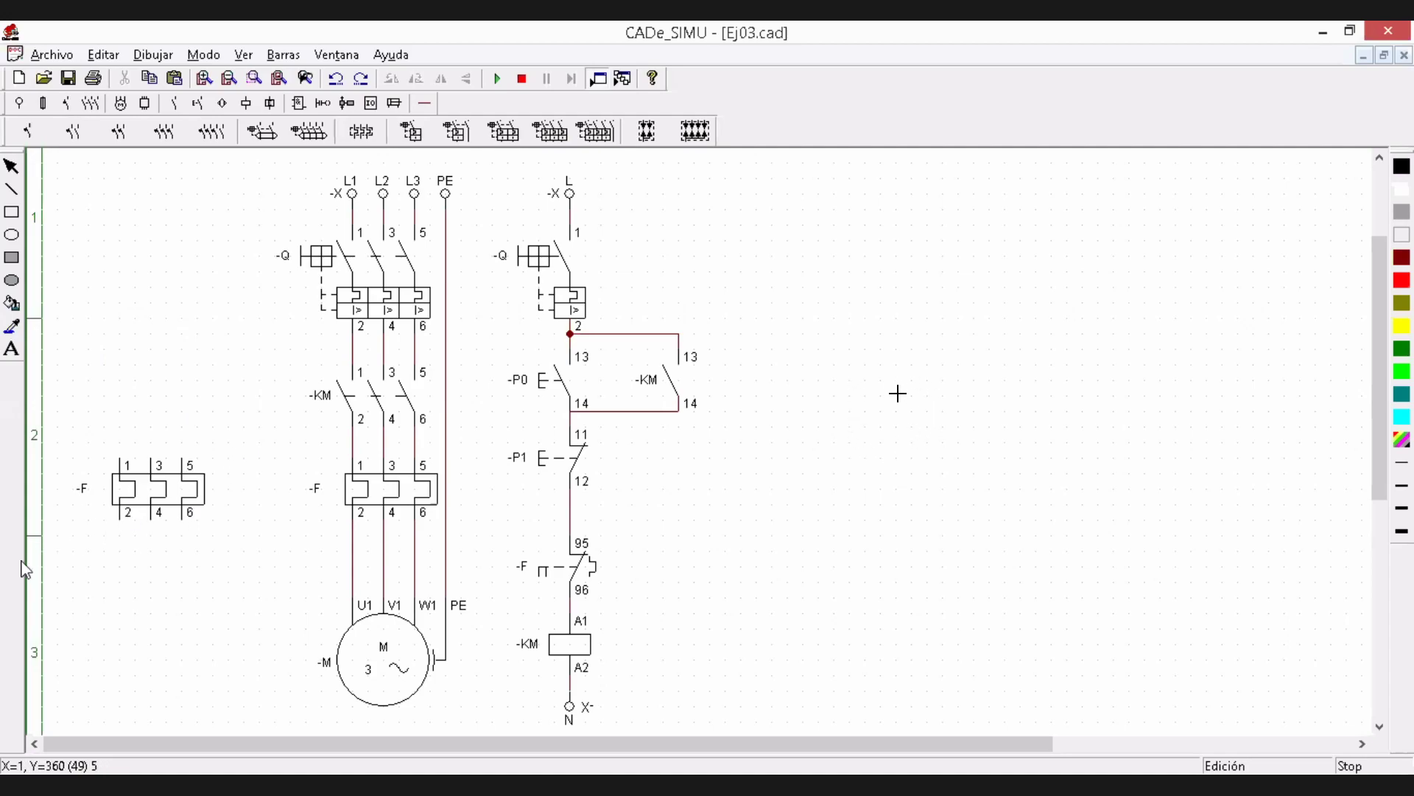
pyautogui.click(145, 506)
pyautogui.press('Delete')
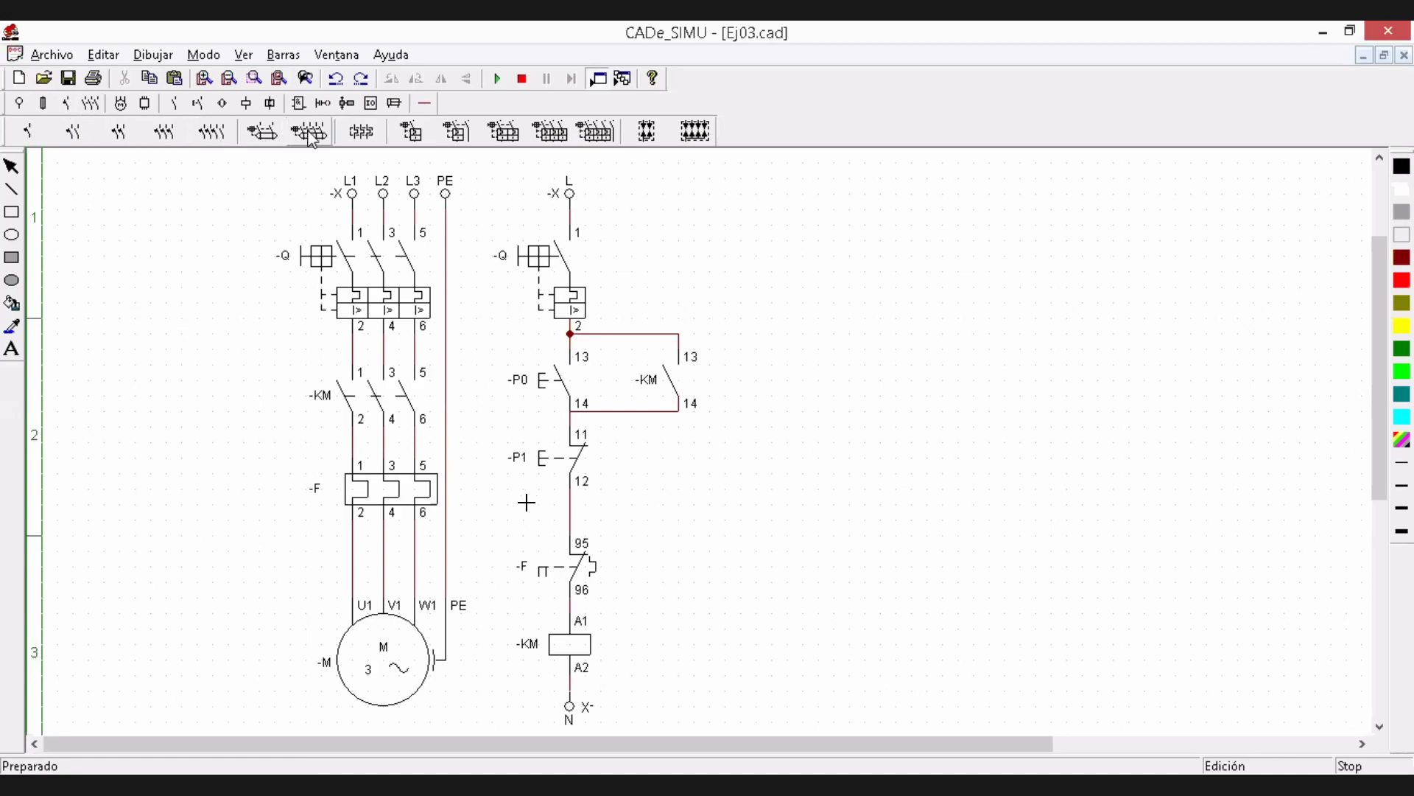
# Show the auxiliary and timed contacts group and select the -KM holding contact parallel to pushbutton -P0
pyautogui.click(353, 136)
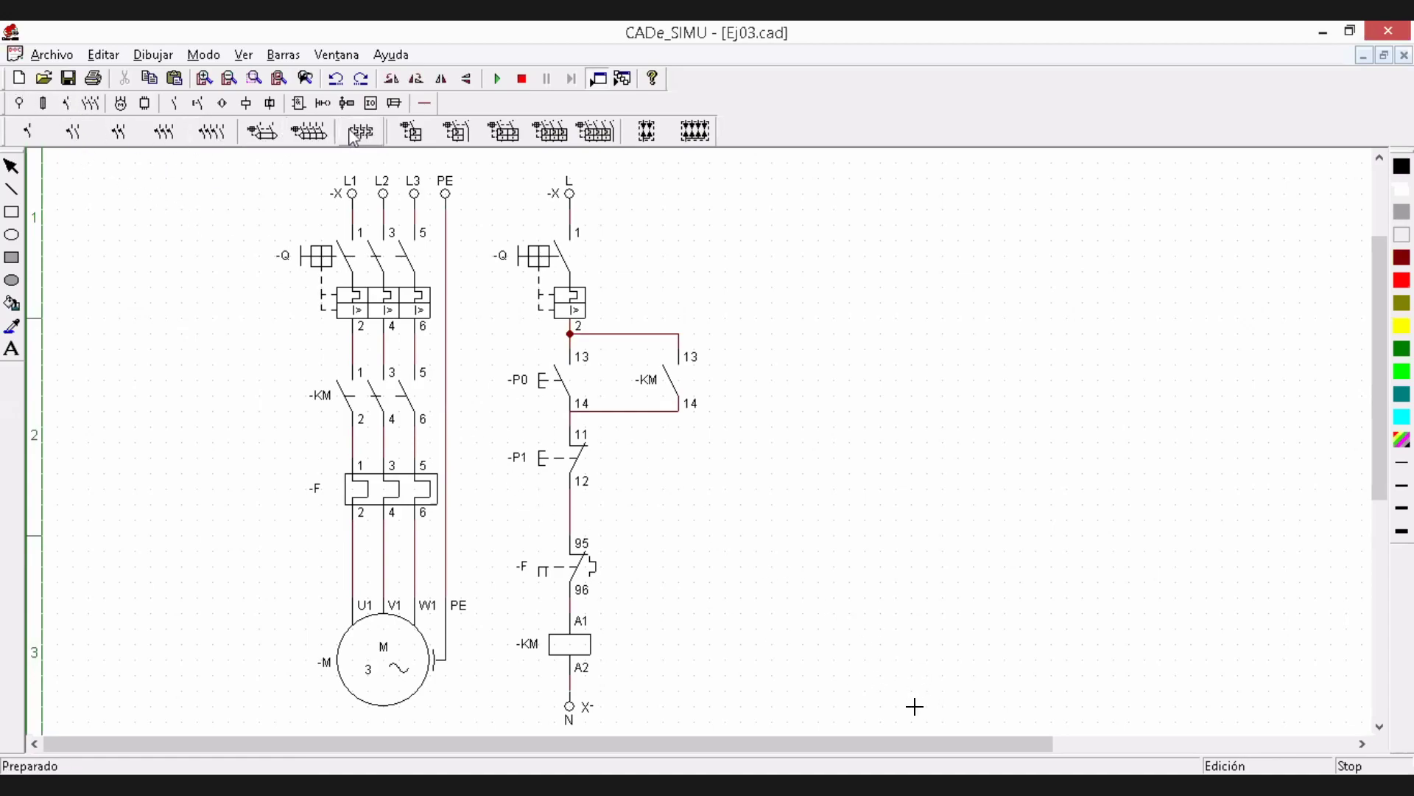
pyautogui.click(176, 104)
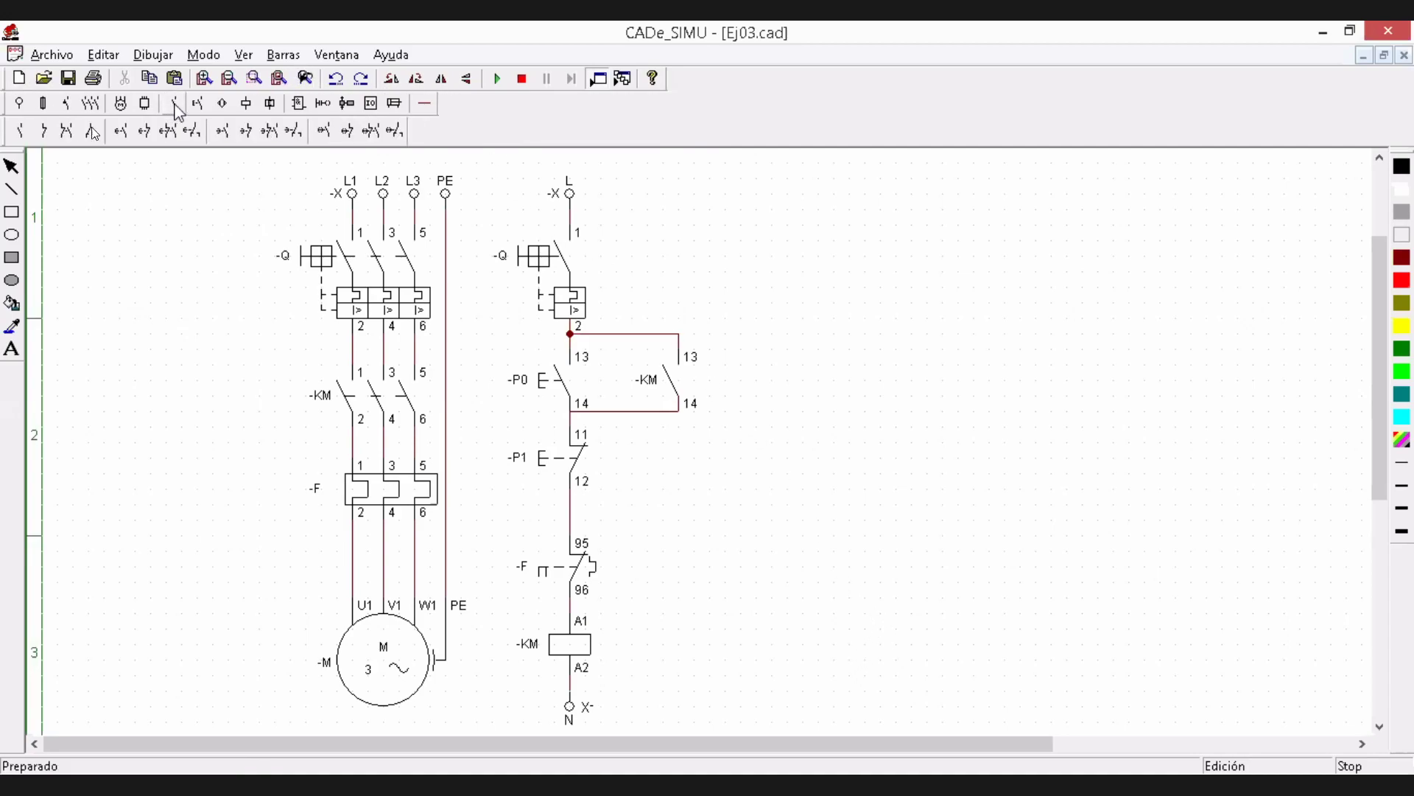
pyautogui.click(145, 103)
pyautogui.press('Escape')
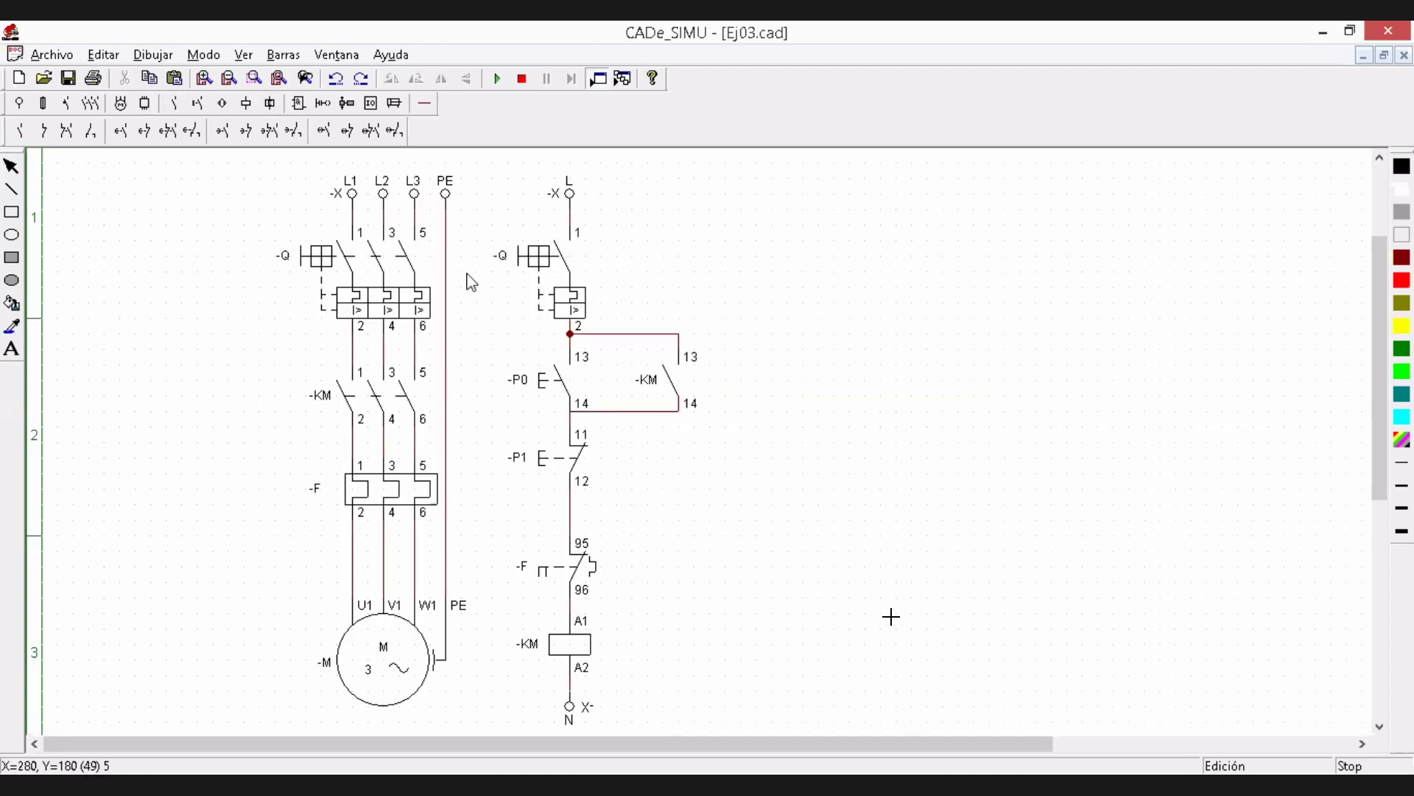
pyautogui.click(676, 392)
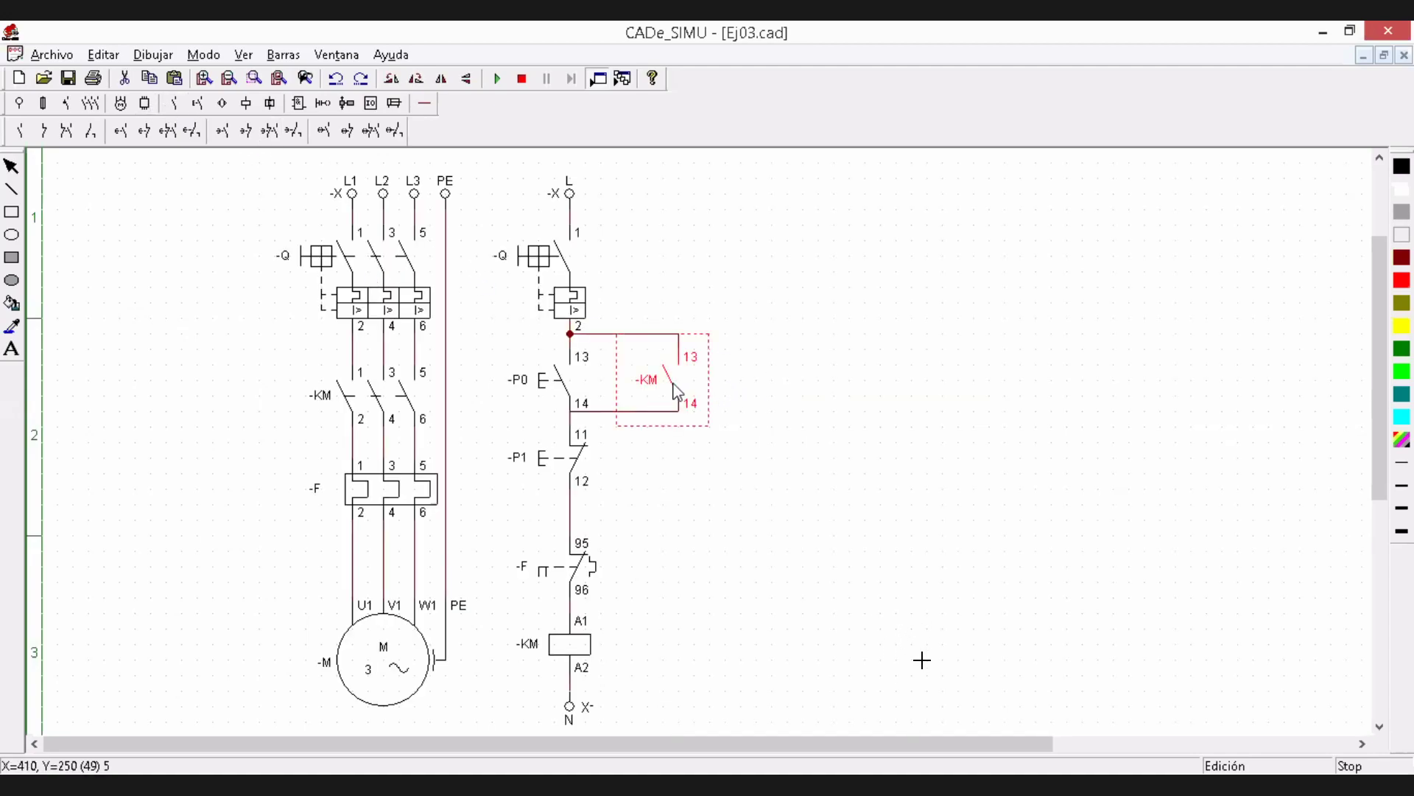
# Place a trial normally open auxiliary contact in the empty area beside the control circuit and delete it
pyautogui.click(22, 131)
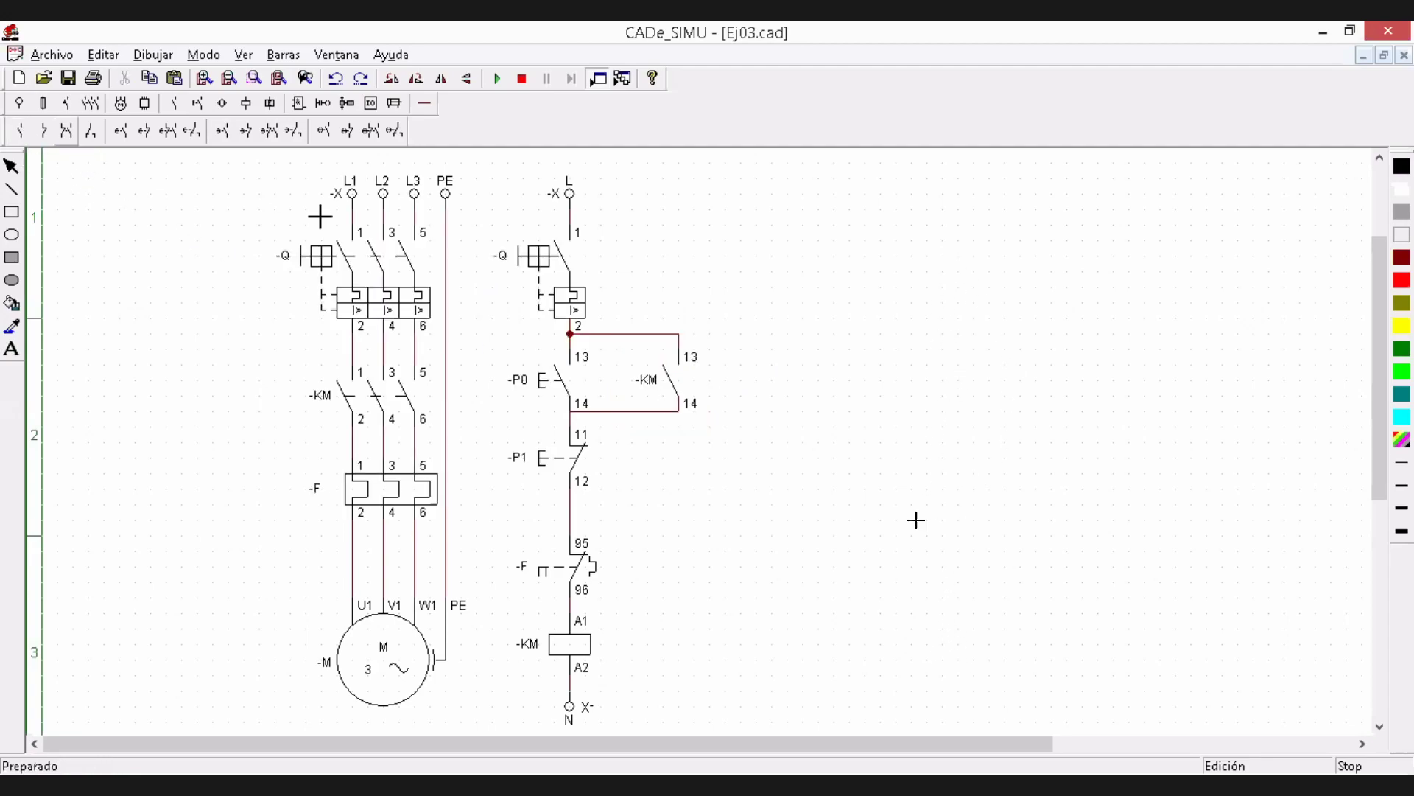
pyautogui.click(827, 349)
pyautogui.press('Escape')
pyautogui.click(827, 397)
pyautogui.press('Delete')
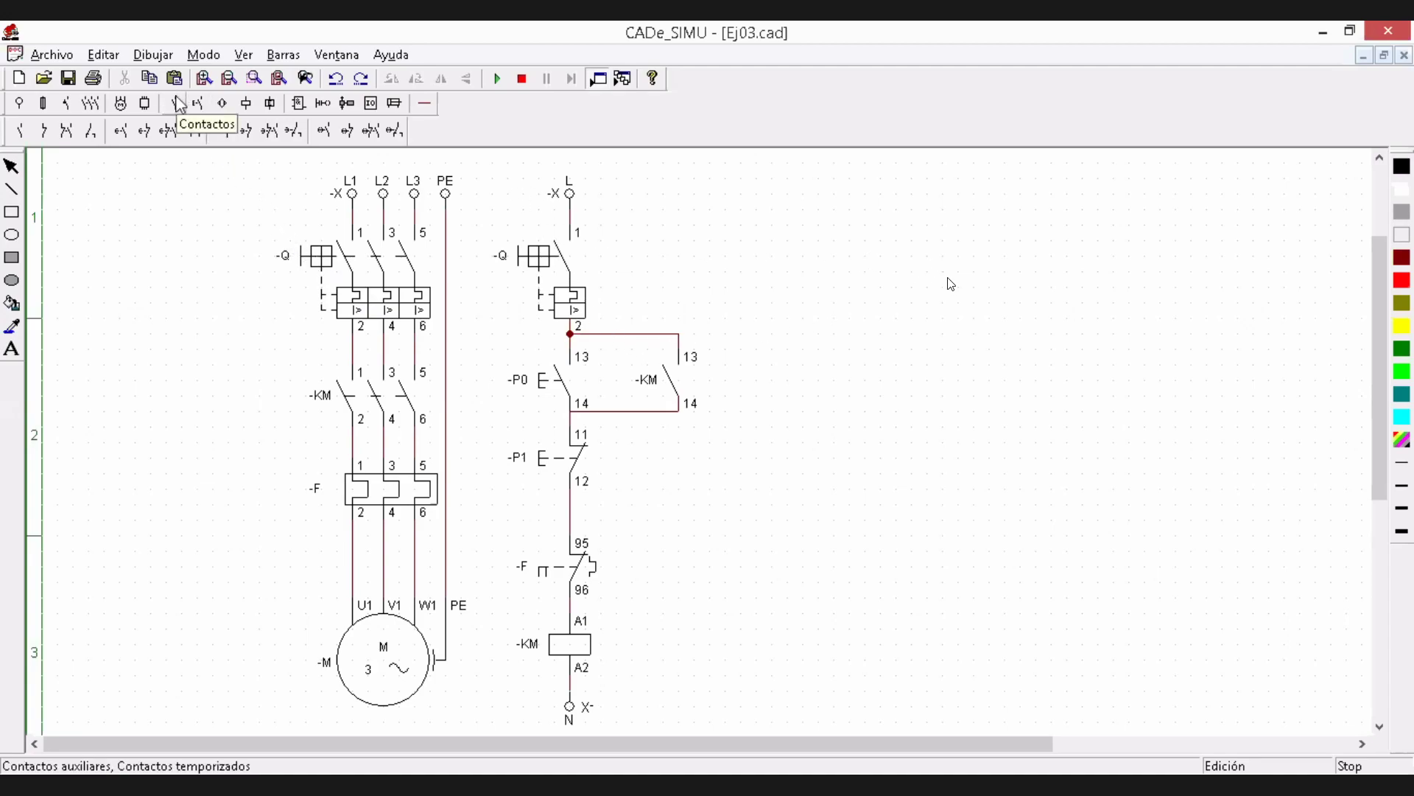
# Place a trial normally closed on/off-delay timed contact in the empty area beside the control circuit and delete it
pyautogui.click(346, 131)
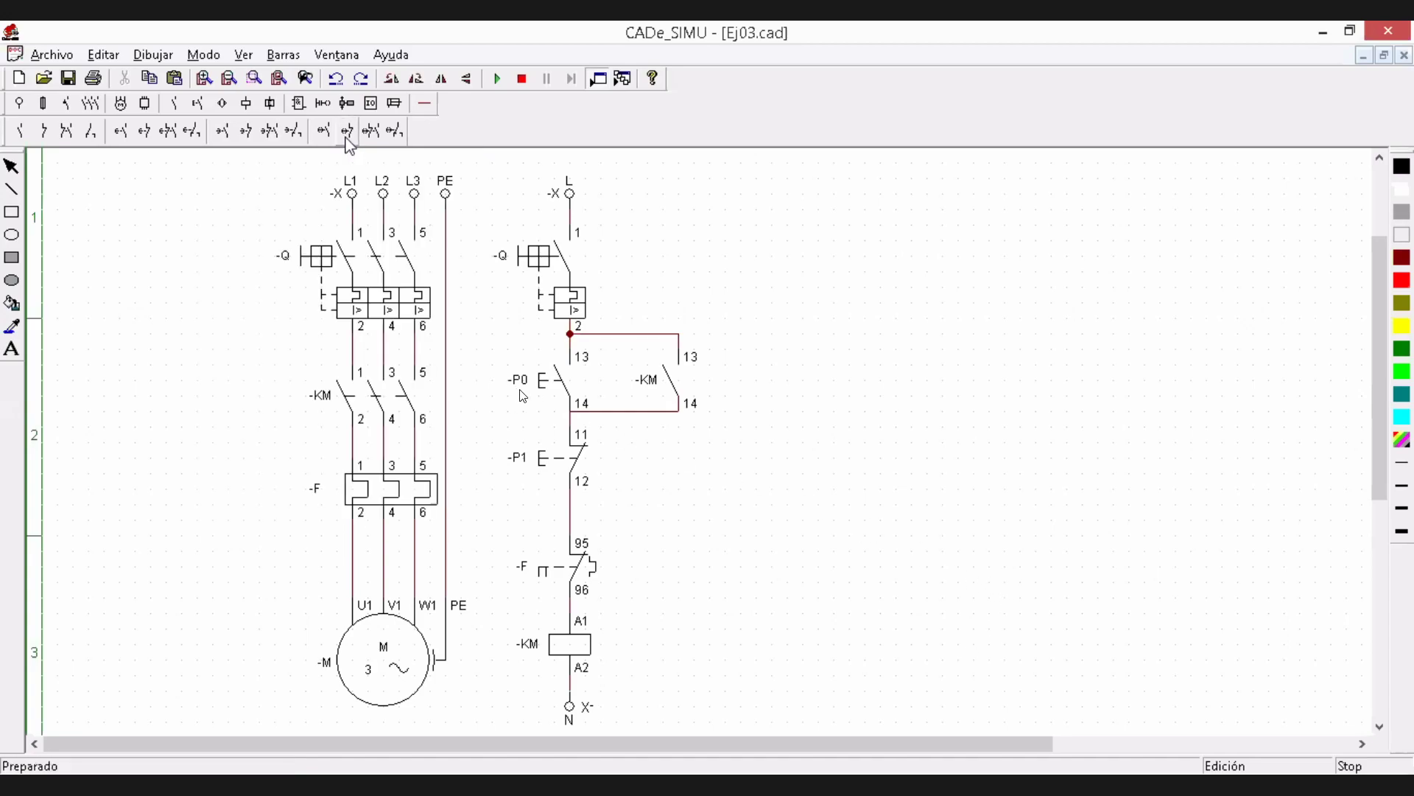
pyautogui.click(815, 587)
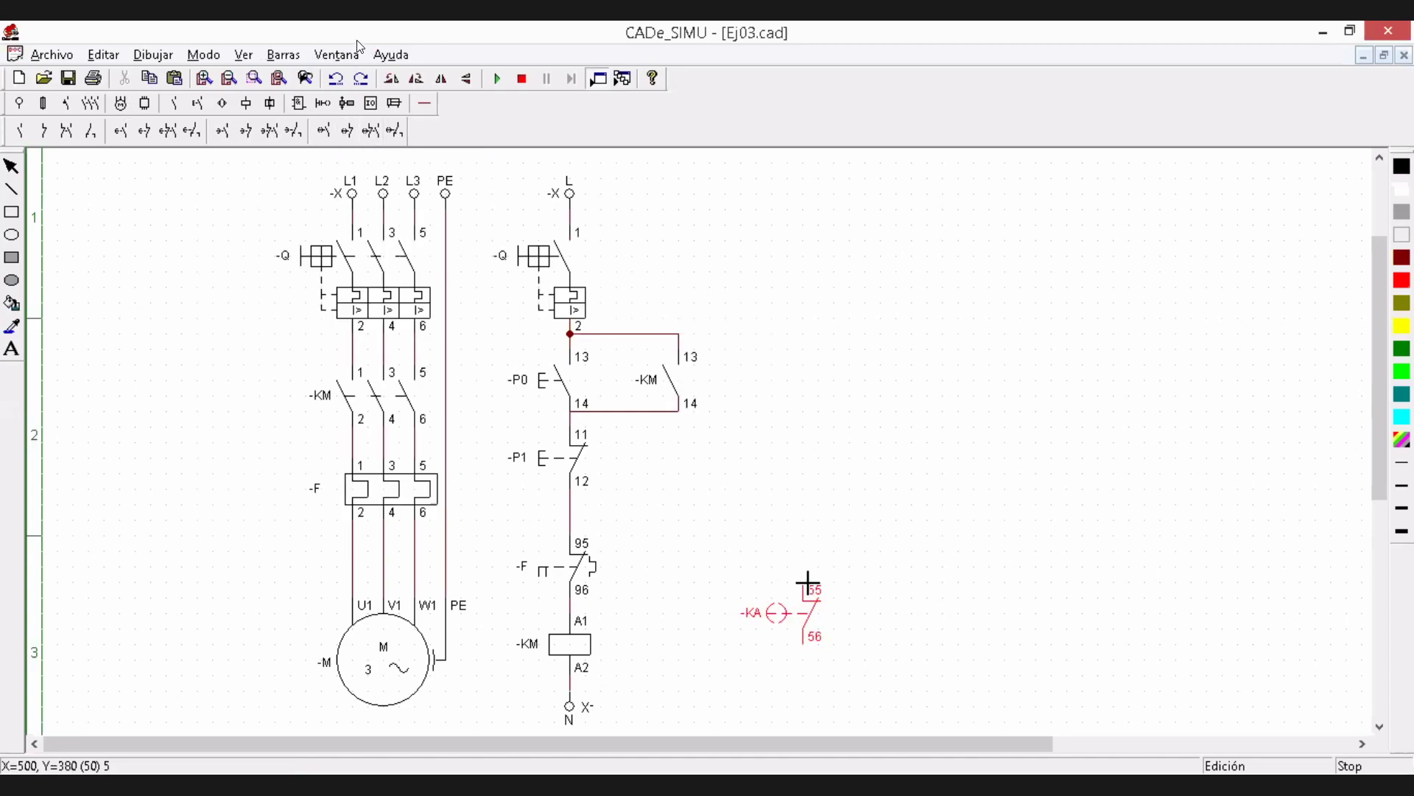
pyautogui.rightClick(862, 394)
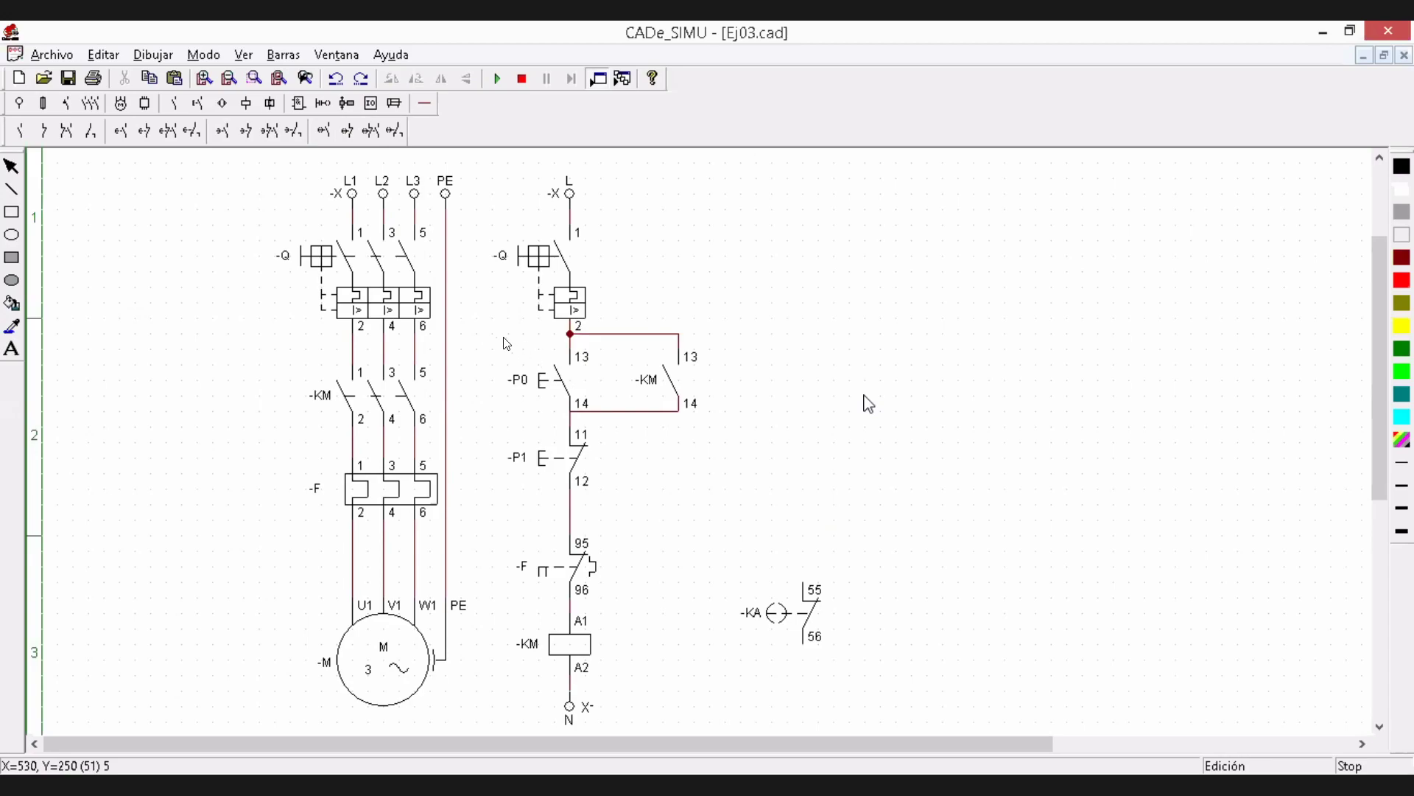
pyautogui.click(814, 606)
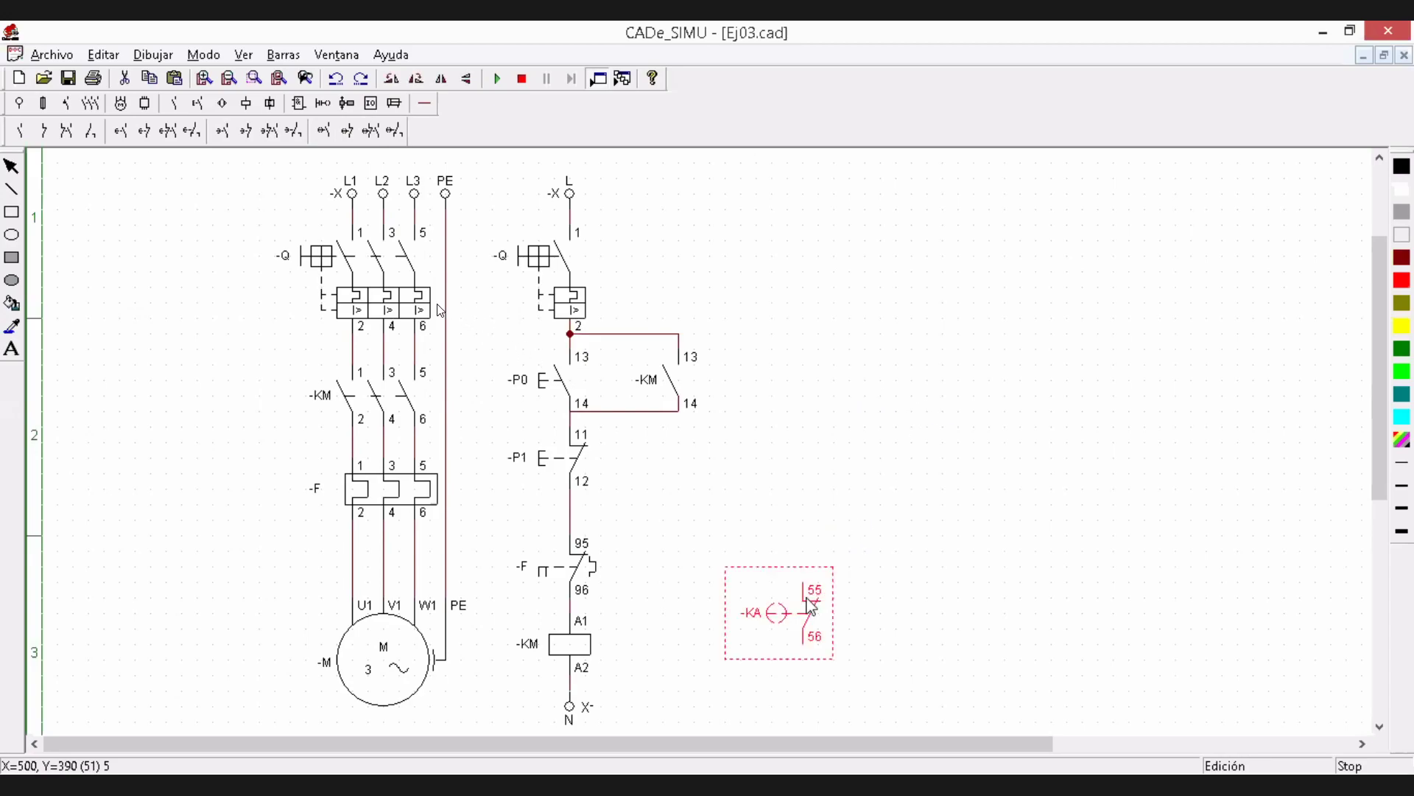
pyautogui.press('Delete')
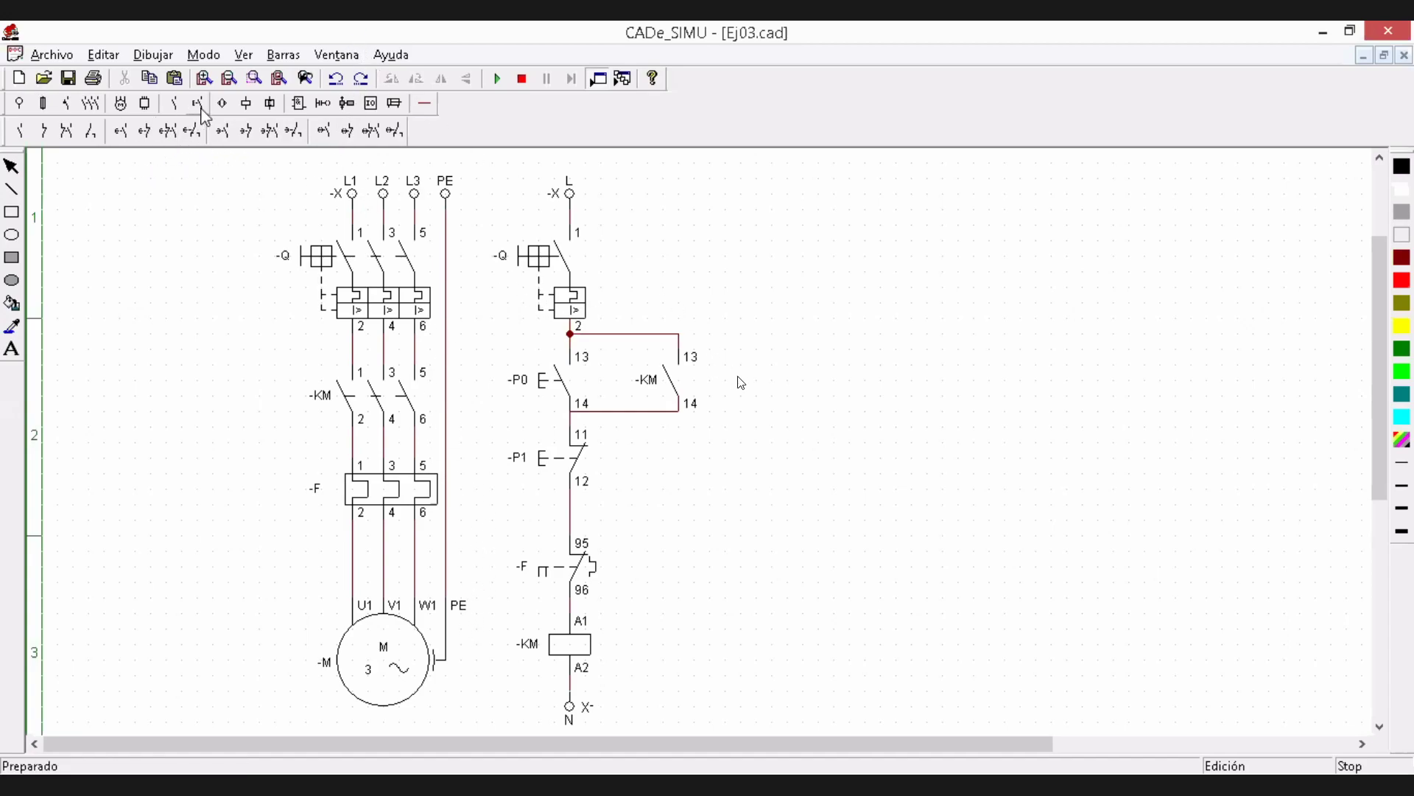
# Review the Accionamientos and auxiliary contacts groups for the symbol matching the -F thermal relay contact in the control circuit
pyautogui.click(200, 105)
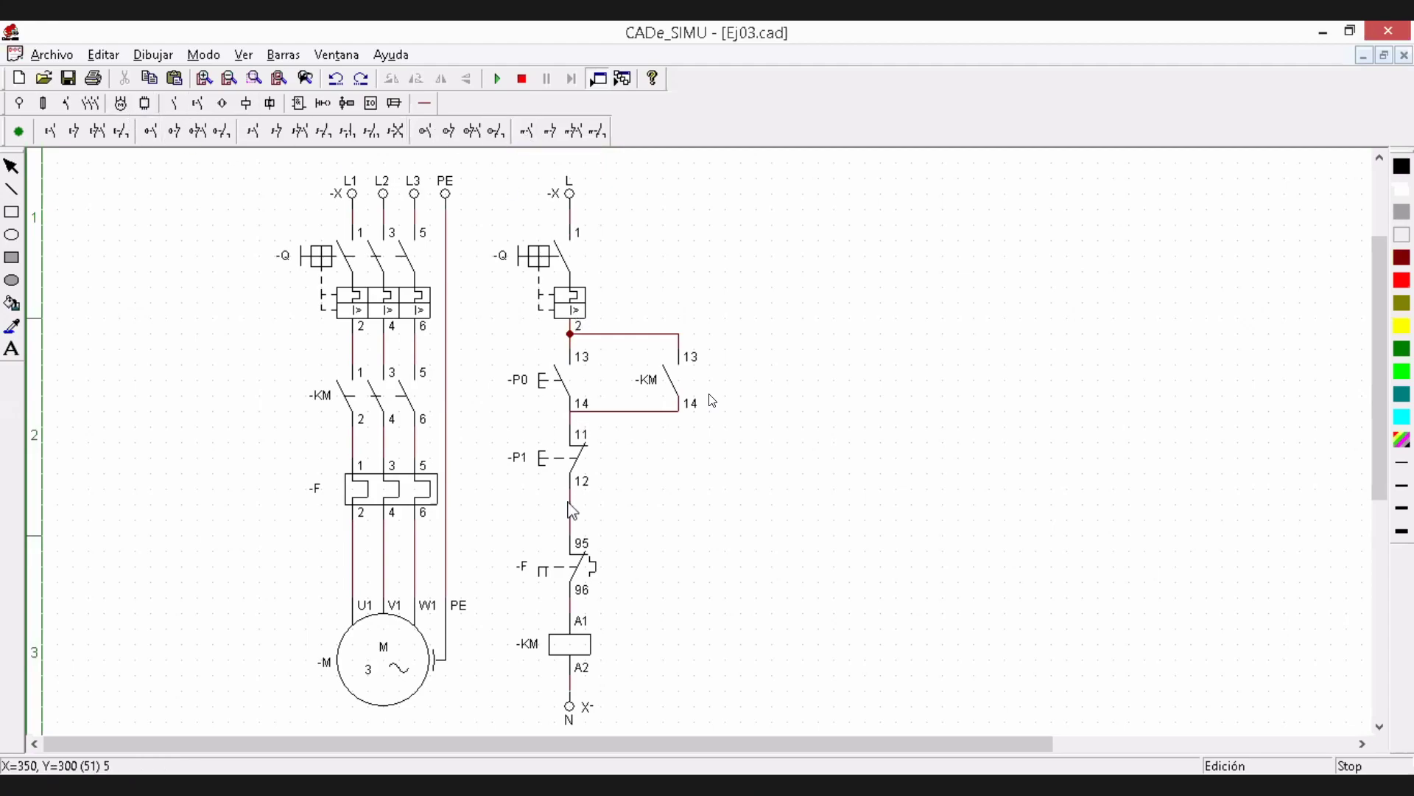
pyautogui.click(585, 578)
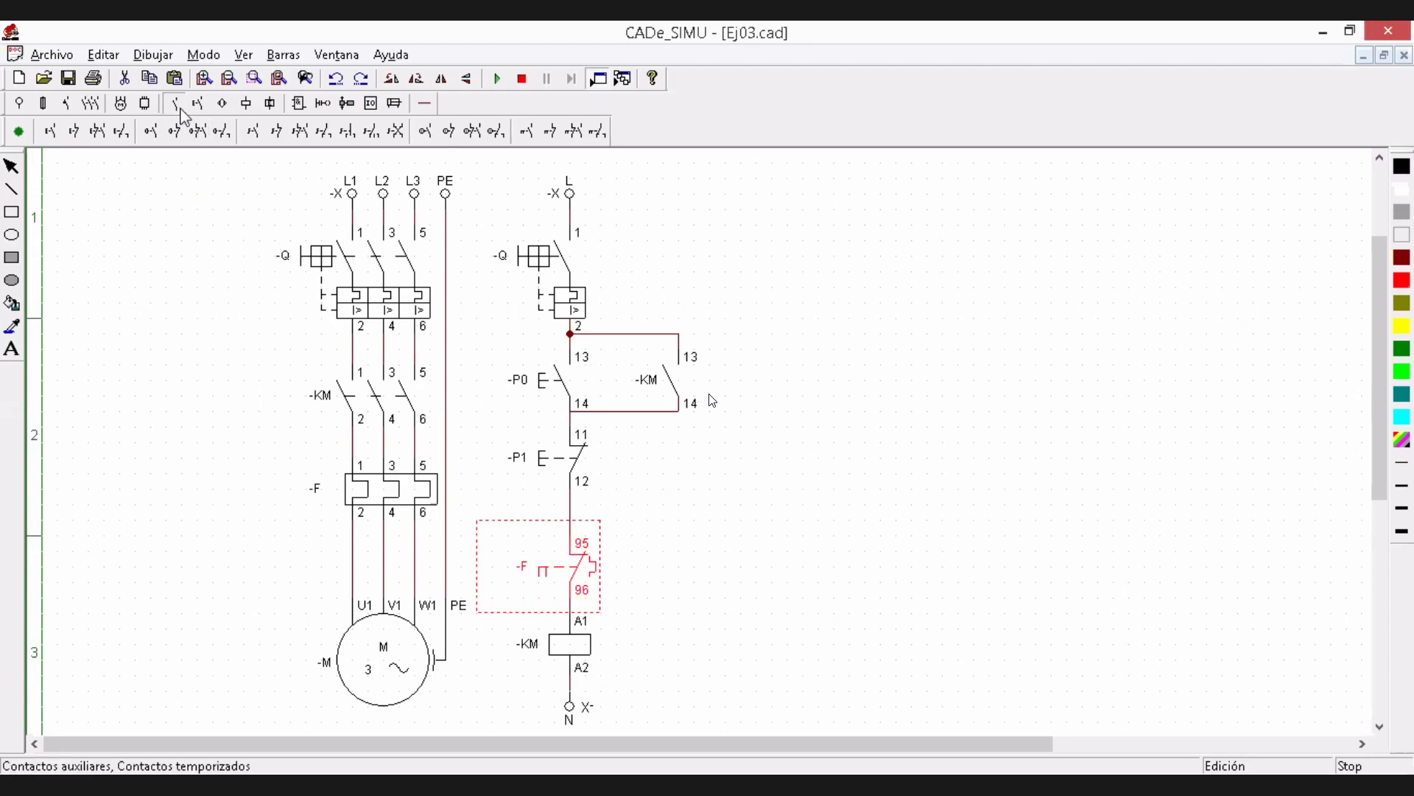
pyautogui.click(181, 112)
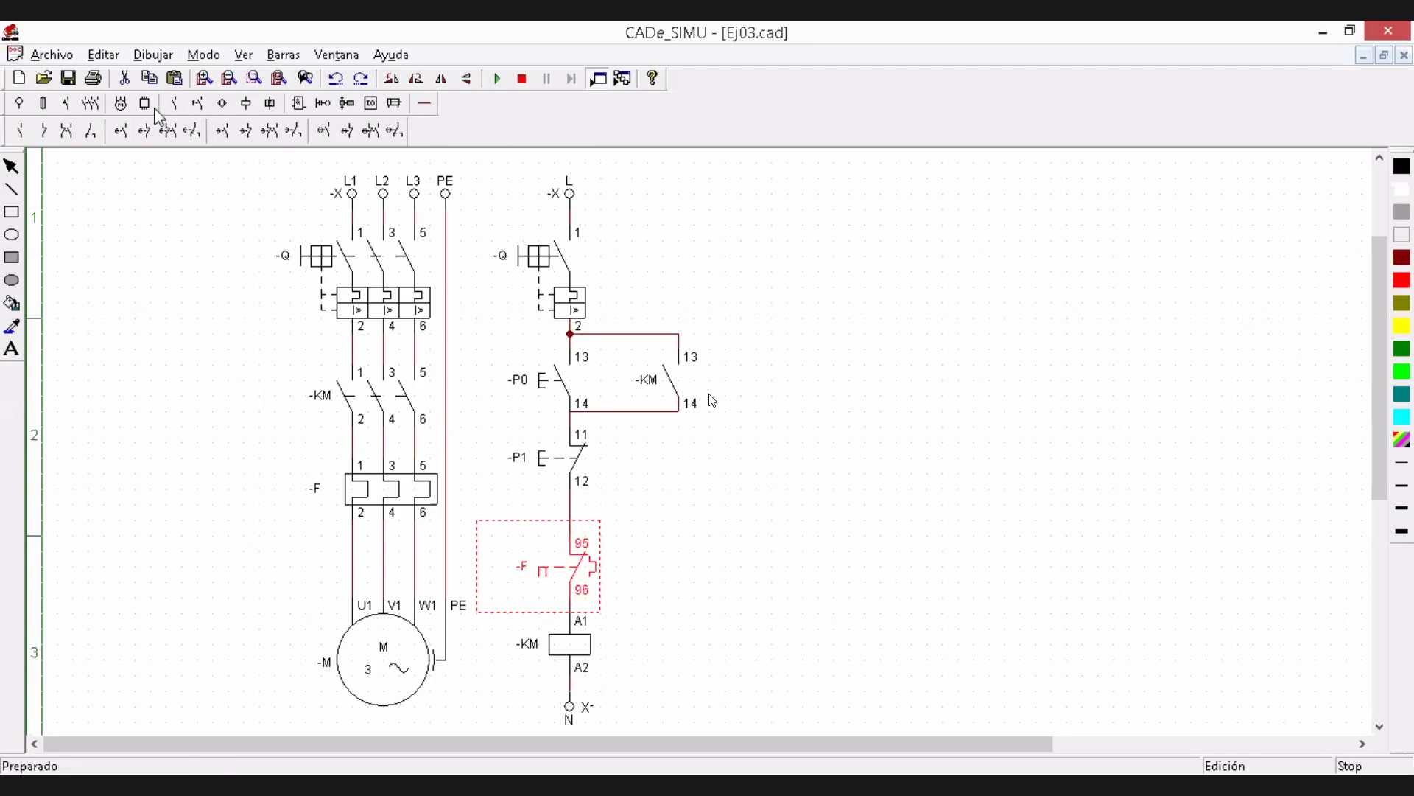
pyautogui.click(197, 109)
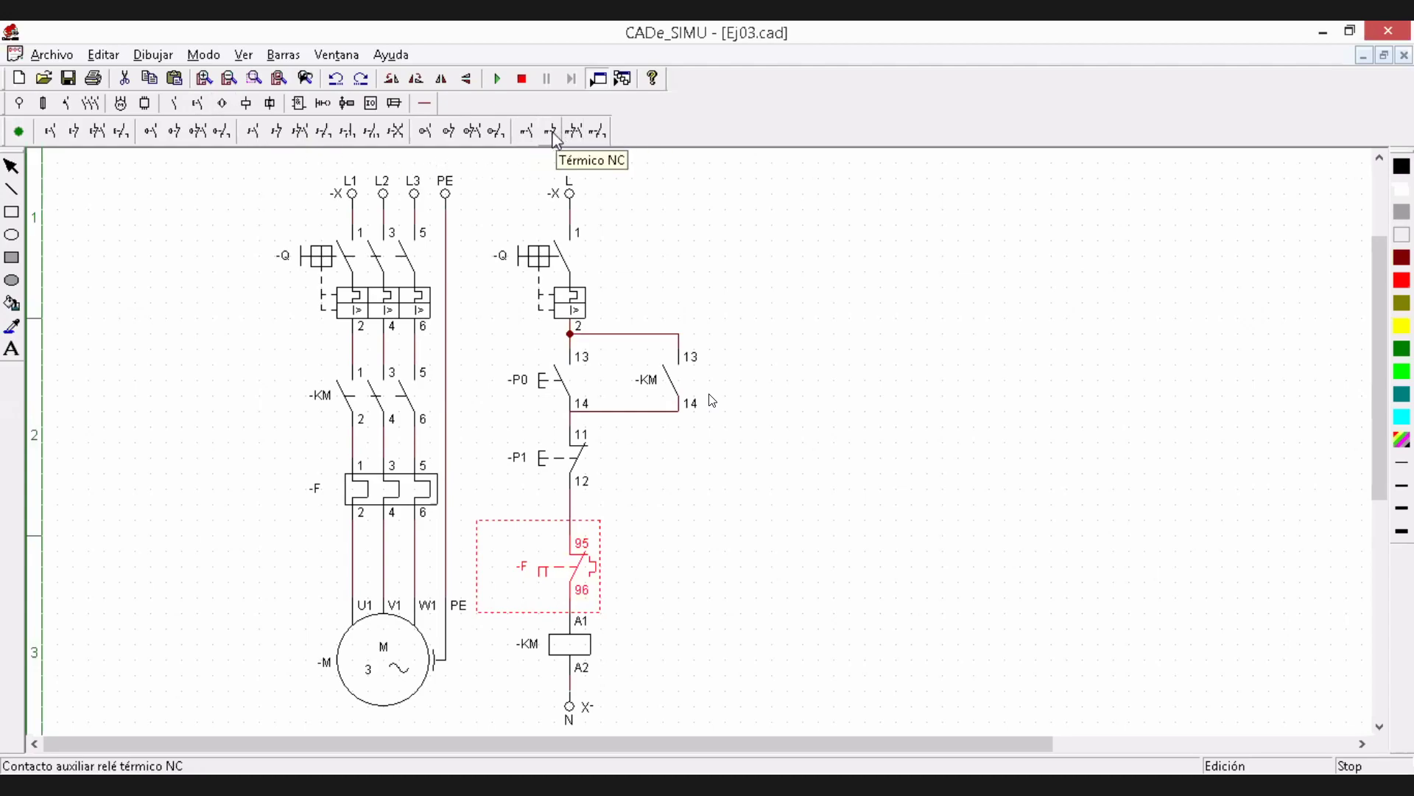
# Place a trial Térmico NC contact beside the -F contact of the control circuit and delete it
pyautogui.click(554, 137)
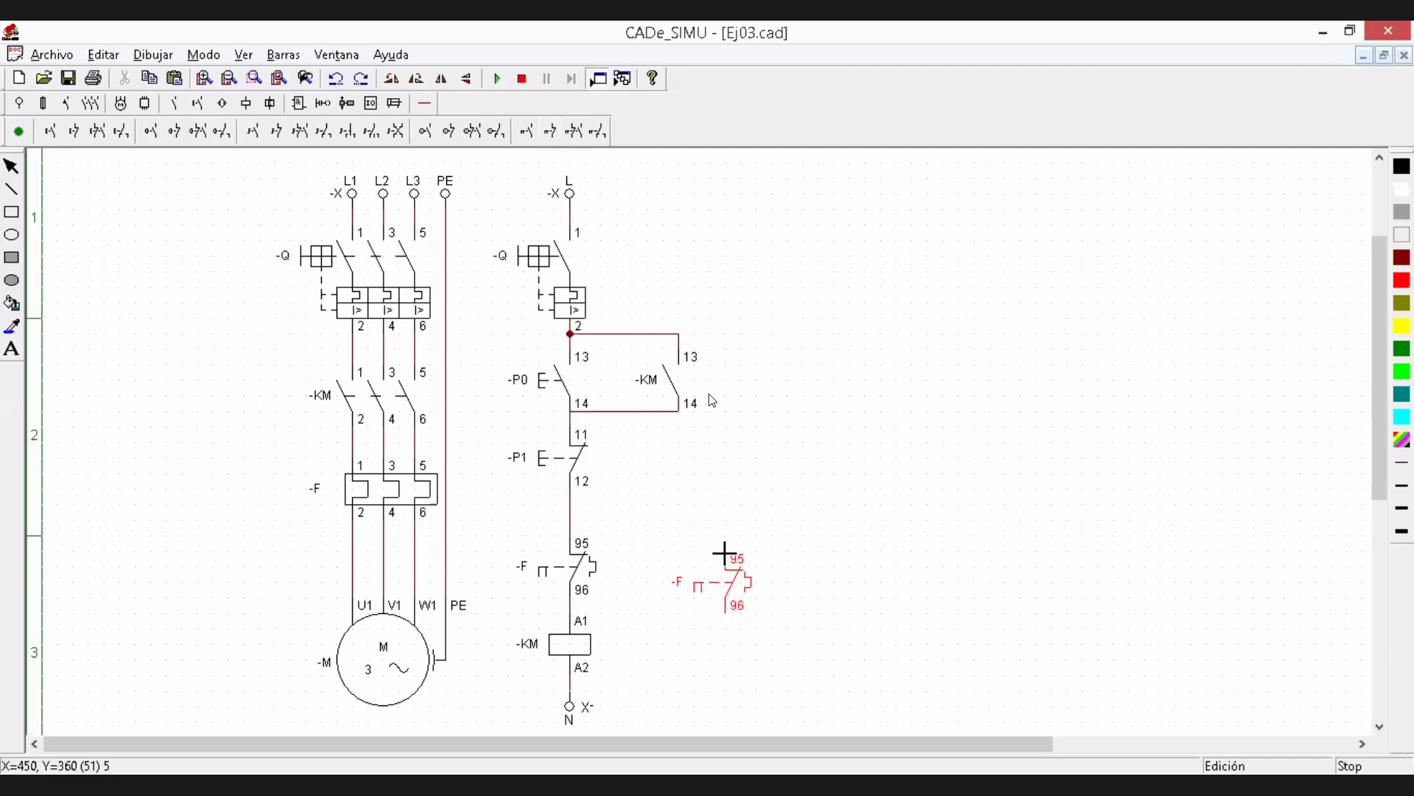
pyautogui.click(724, 552)
pyautogui.press('Escape')
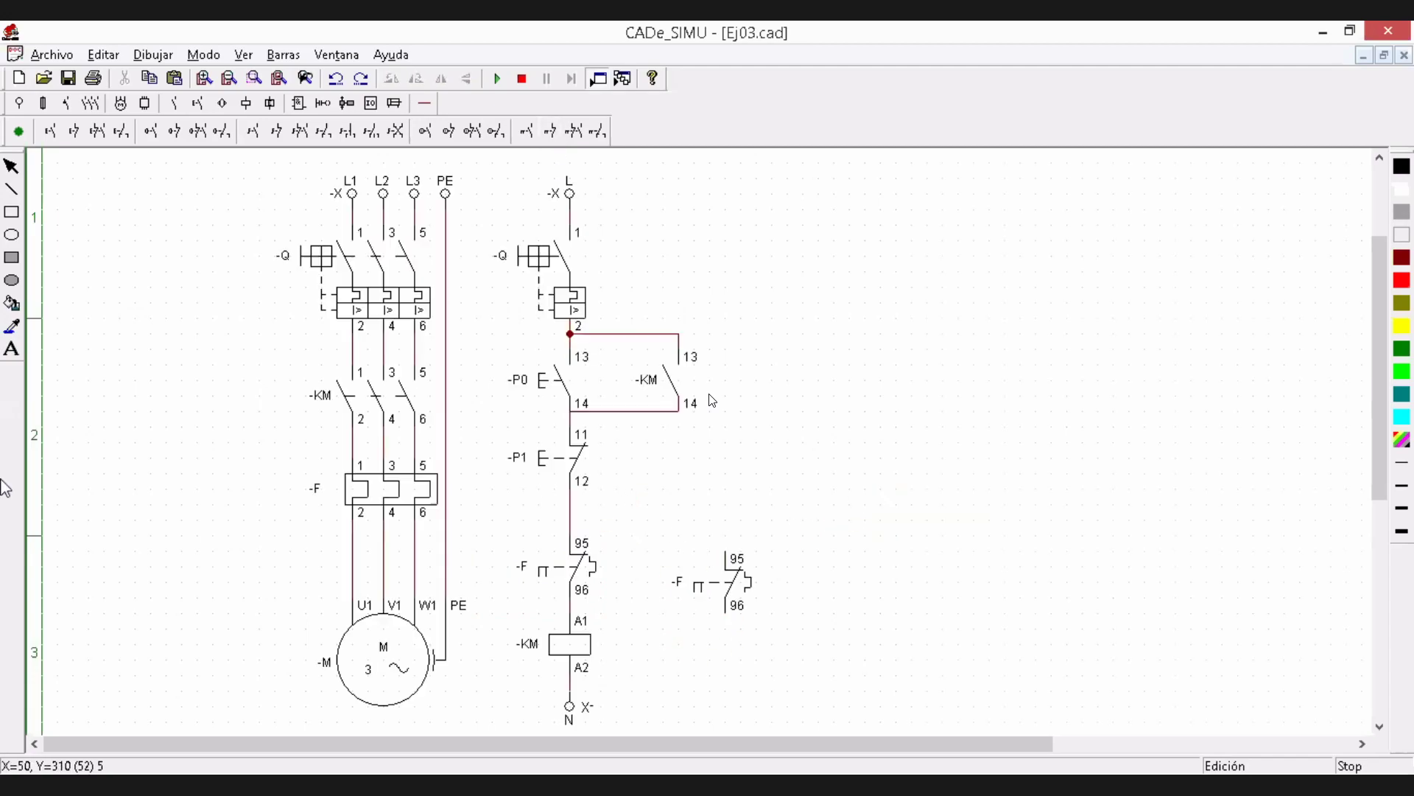
pyautogui.click(705, 583)
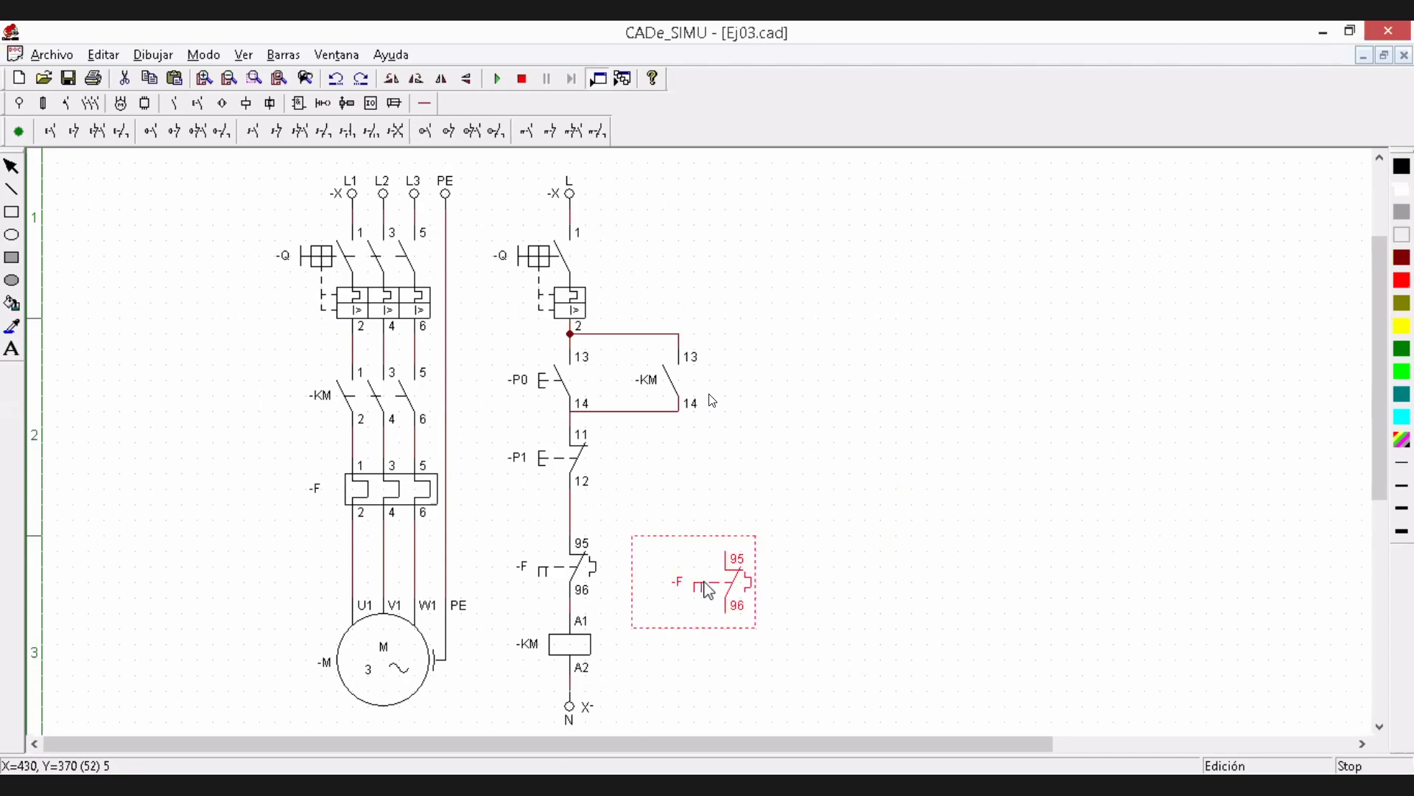
pyautogui.press('Delete')
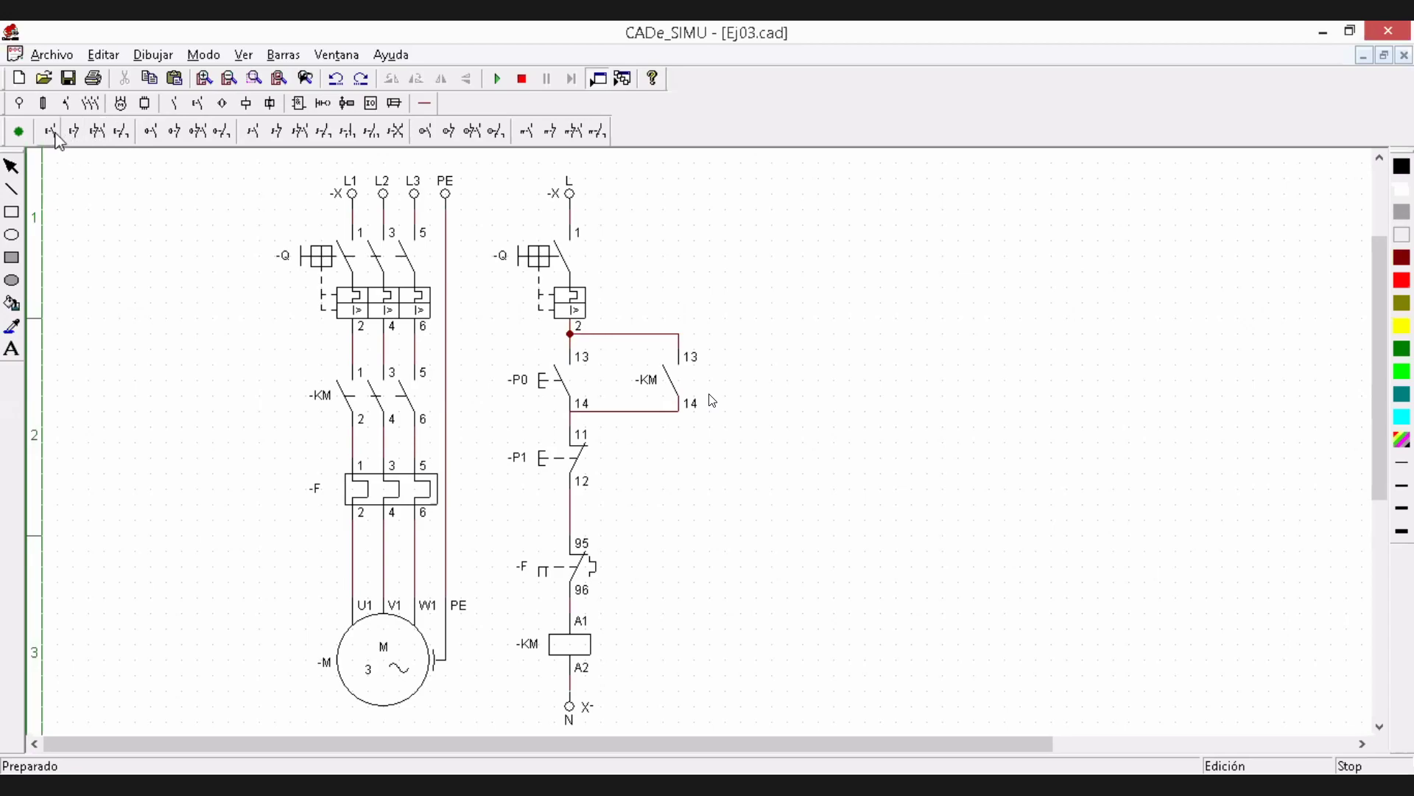
# Place a trial normally open pushbutton and a normally closed one below it in the empty area beside the power circuit
pyautogui.click(51, 133)
pyautogui.click(176, 278)
pyautogui.click(76, 133)
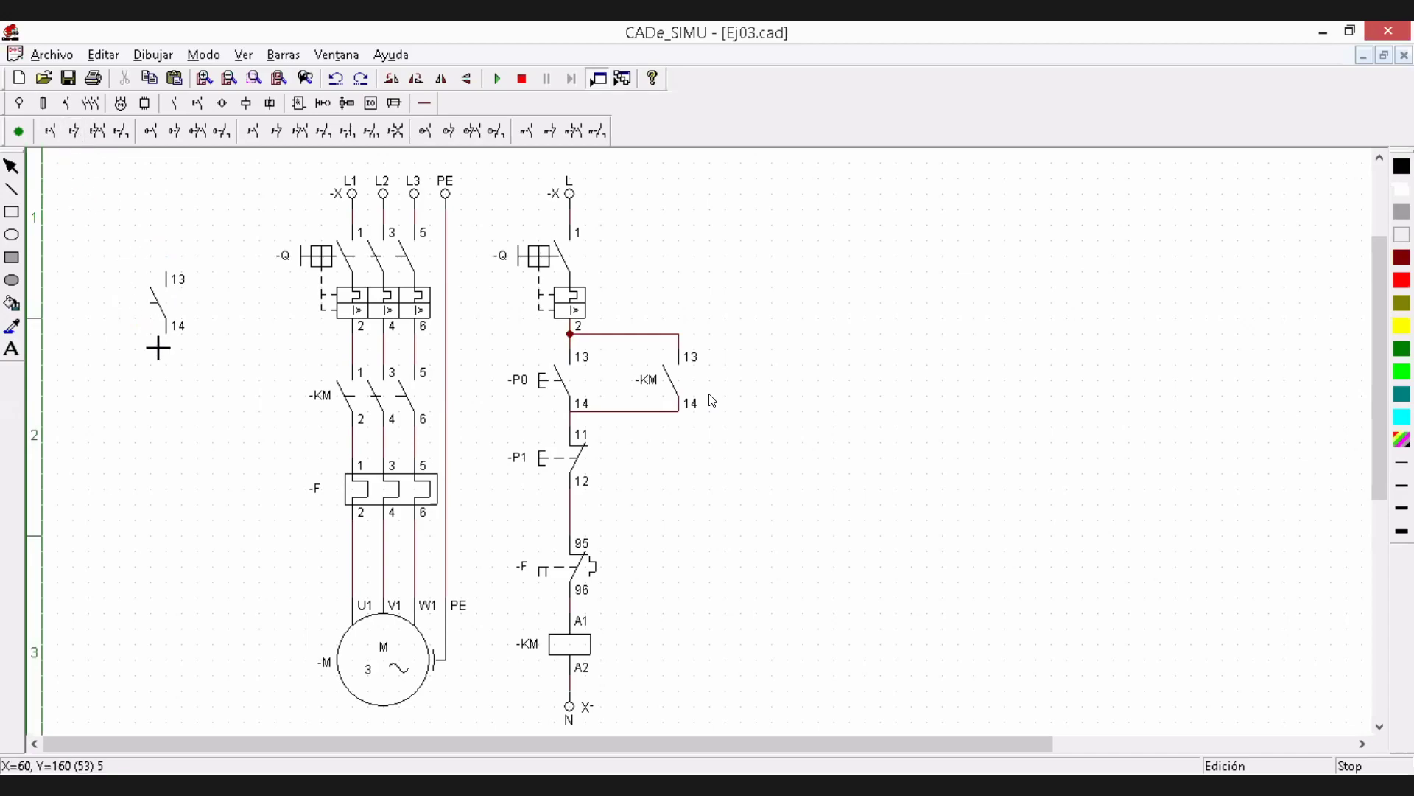
pyautogui.click(180, 435)
pyautogui.rightClick(236, 401)
pyautogui.click(168, 318)
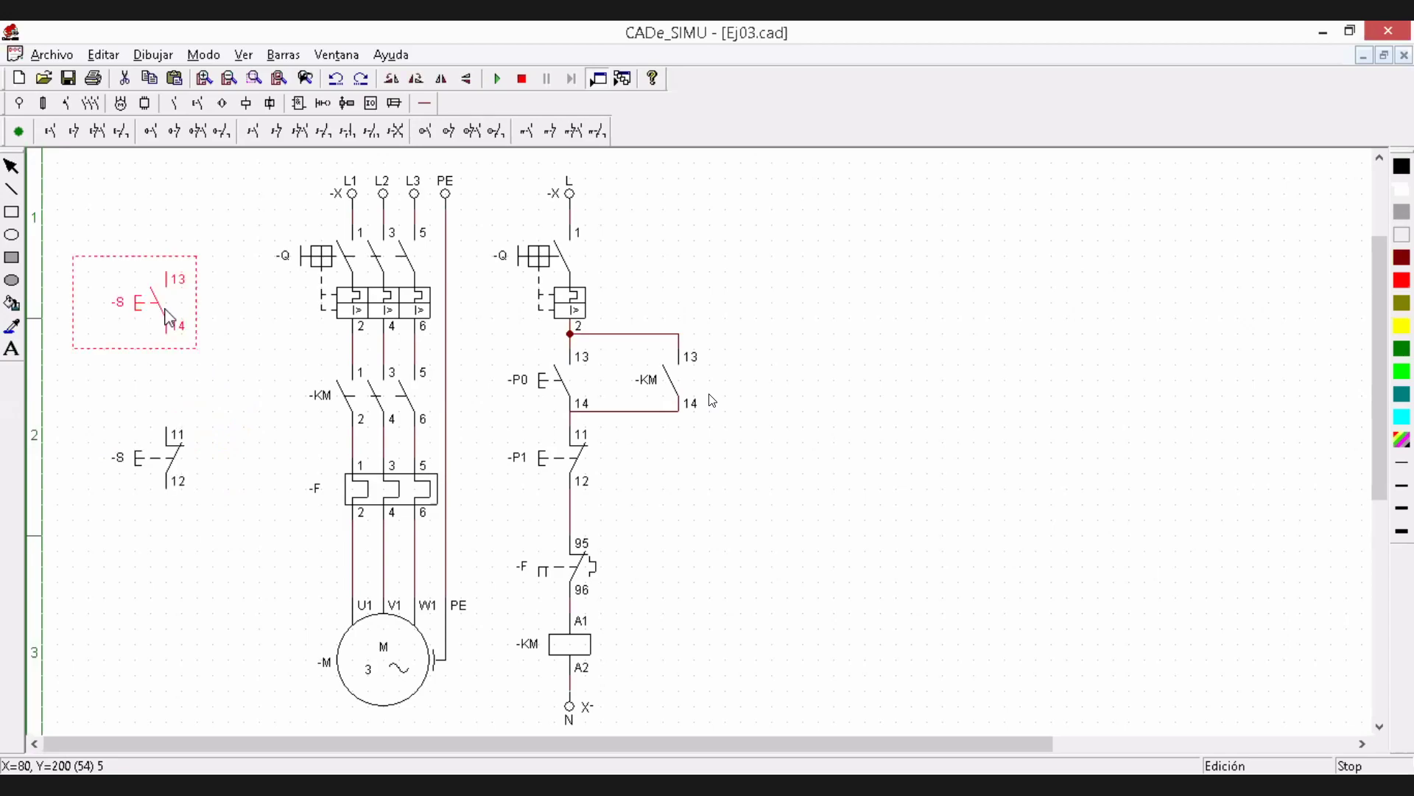
pyautogui.click(174, 465)
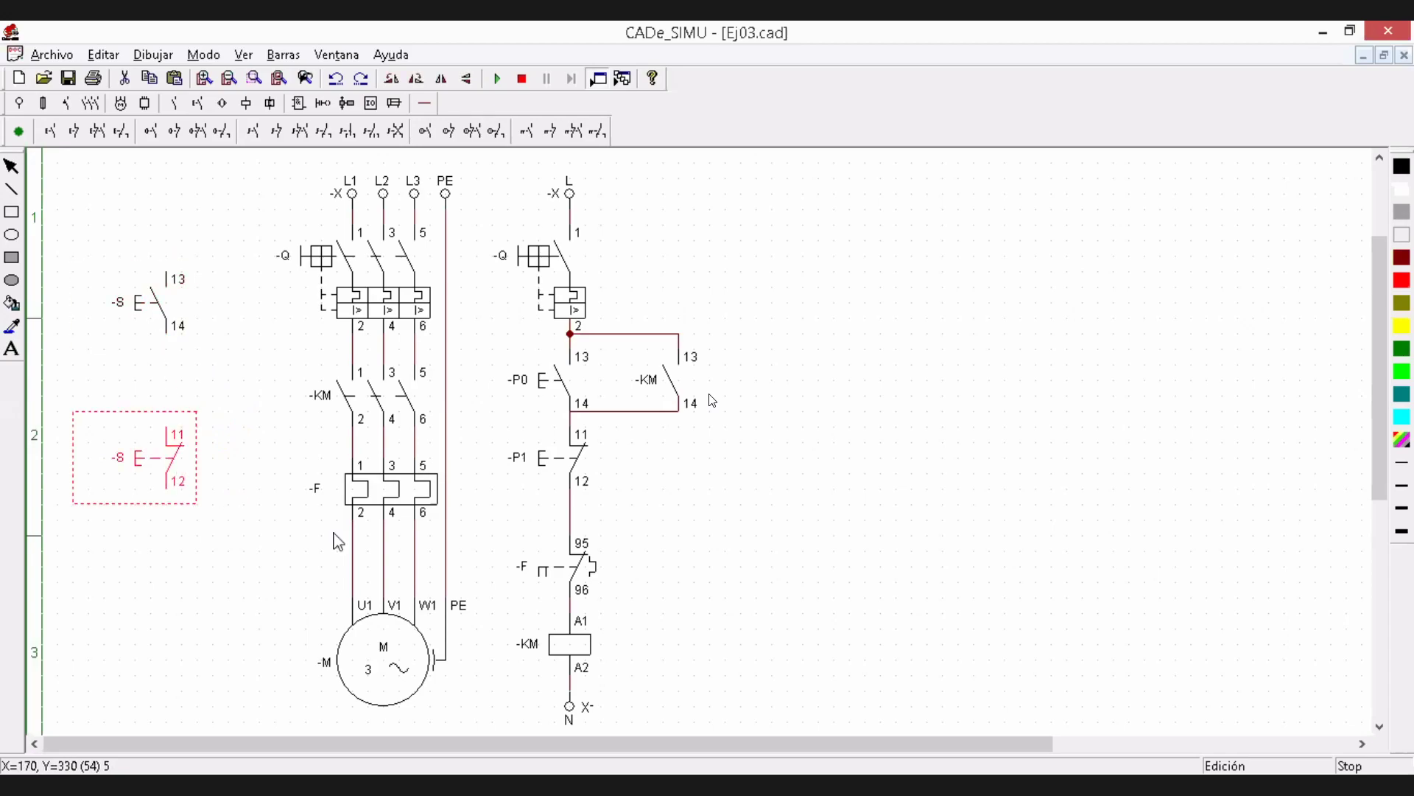
# Place a trial Térmico NC contact below the two trial pushbuttons and delete all three symbols together
pyautogui.click(573, 583)
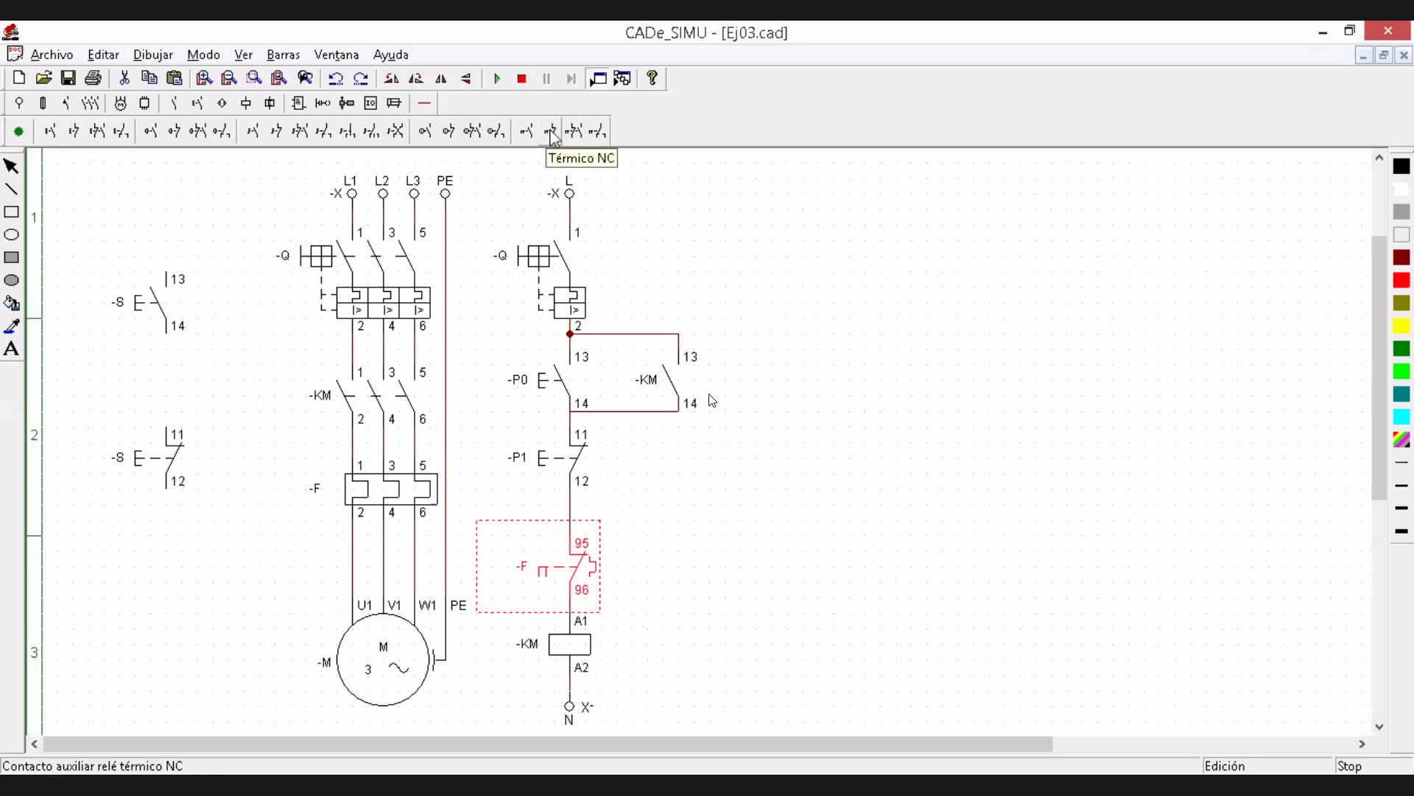
pyautogui.click(554, 138)
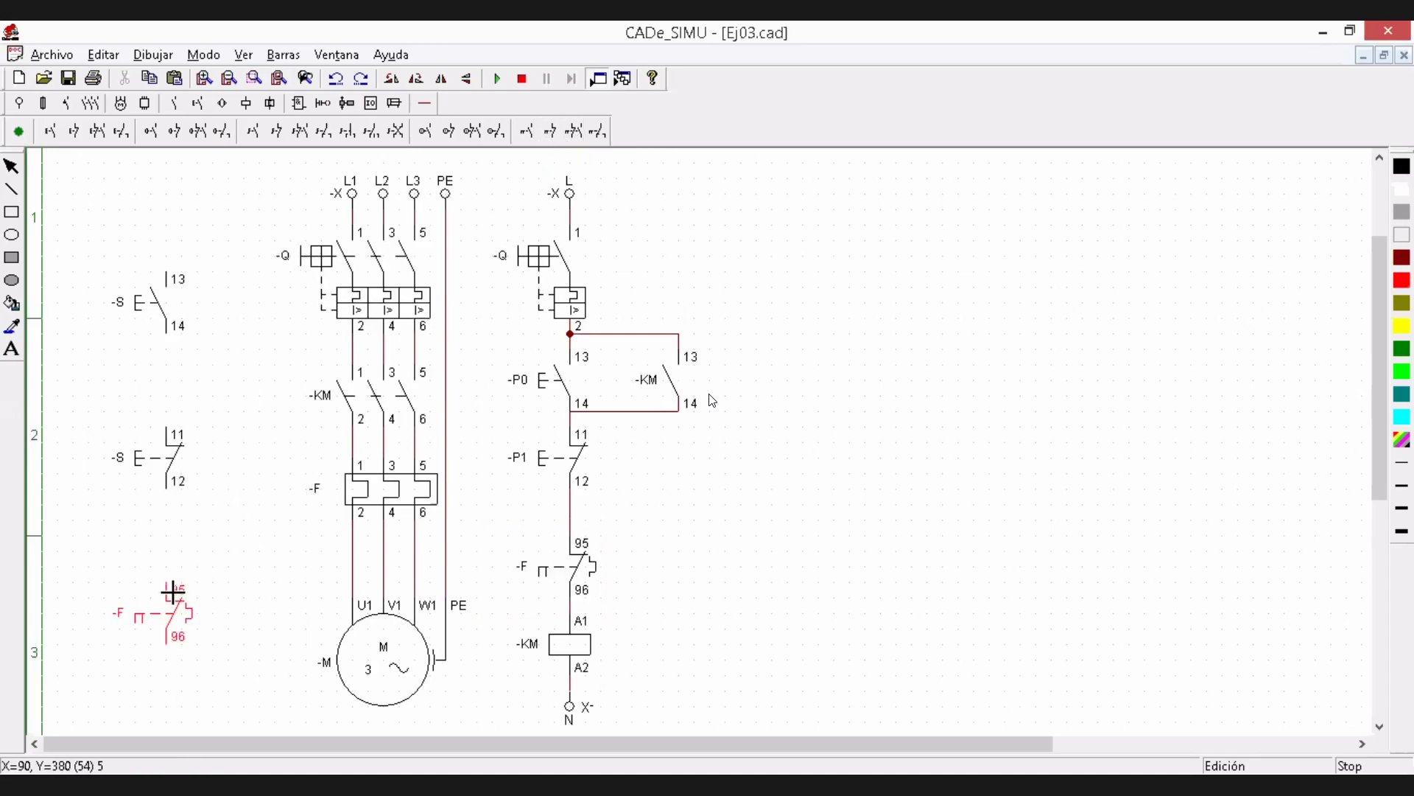
pyautogui.click(167, 584)
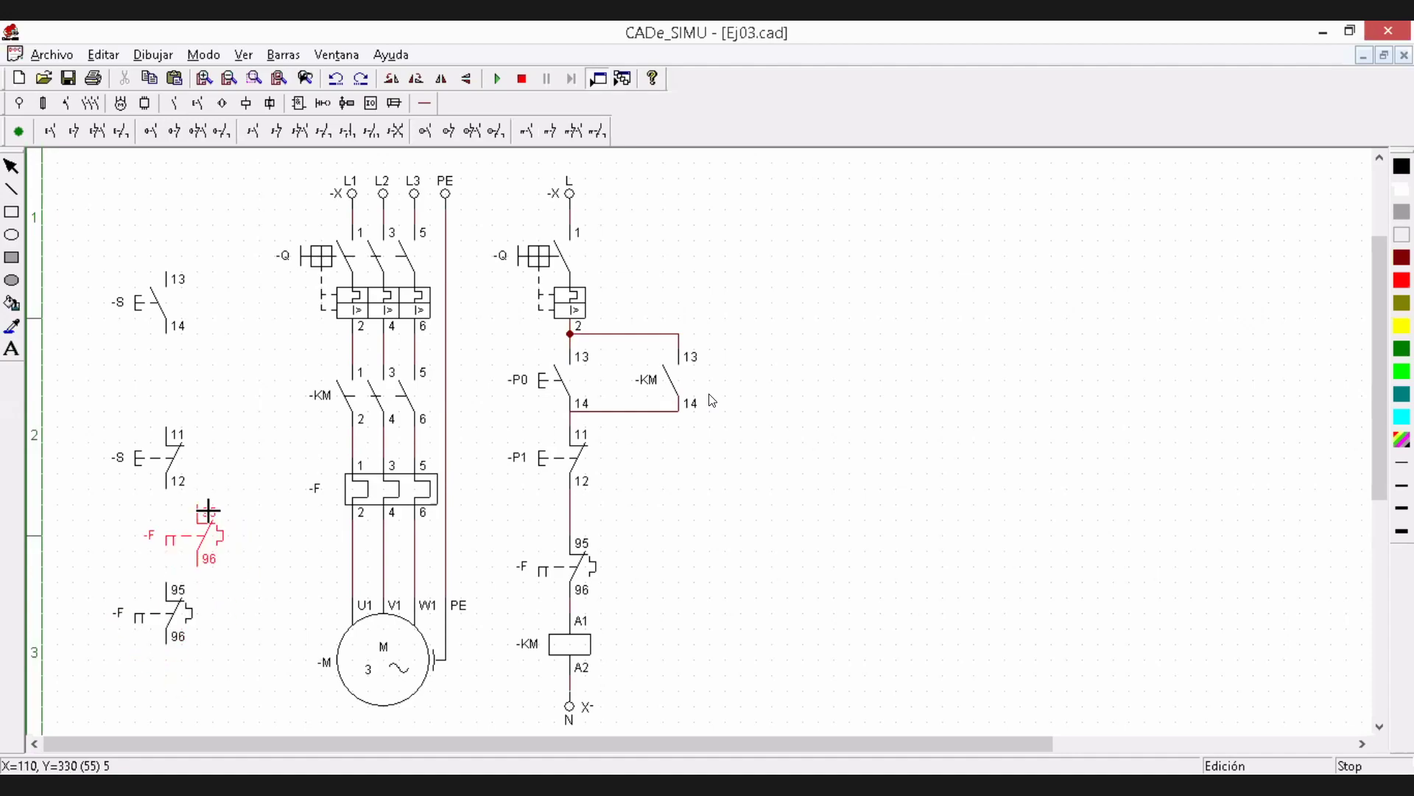
pyautogui.rightClick(209, 510)
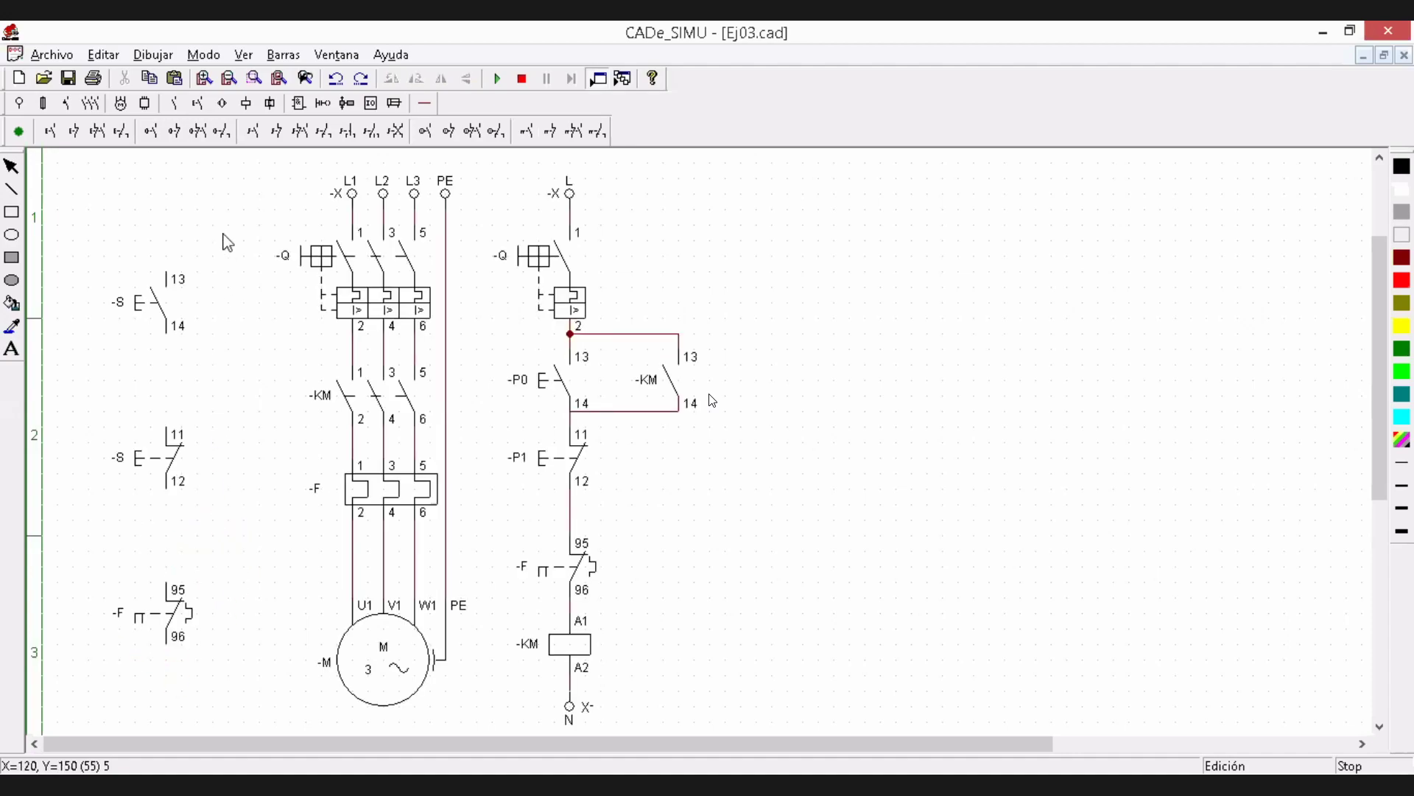
pyautogui.moveTo(72, 225); pyautogui.dragTo(248, 683)
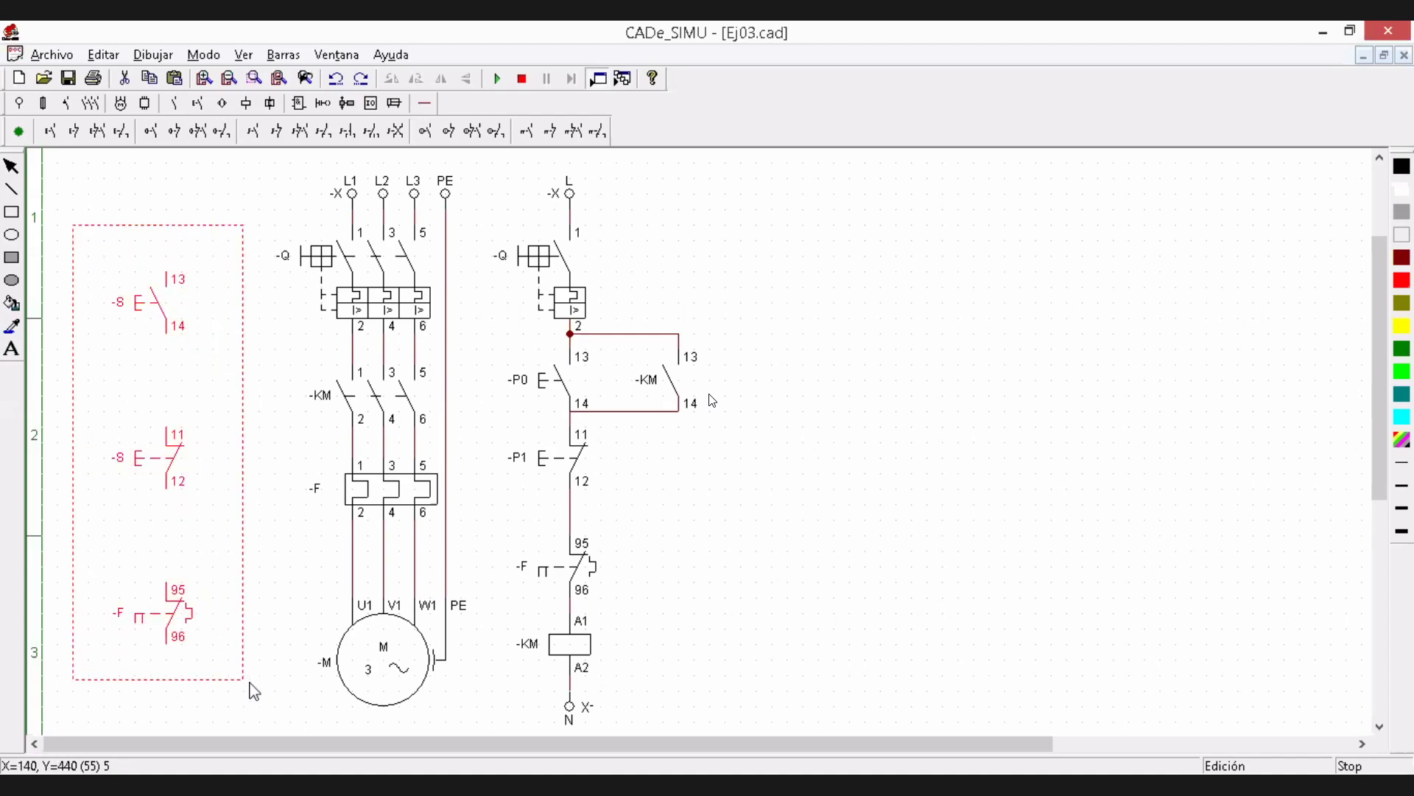
pyautogui.press('Delete')
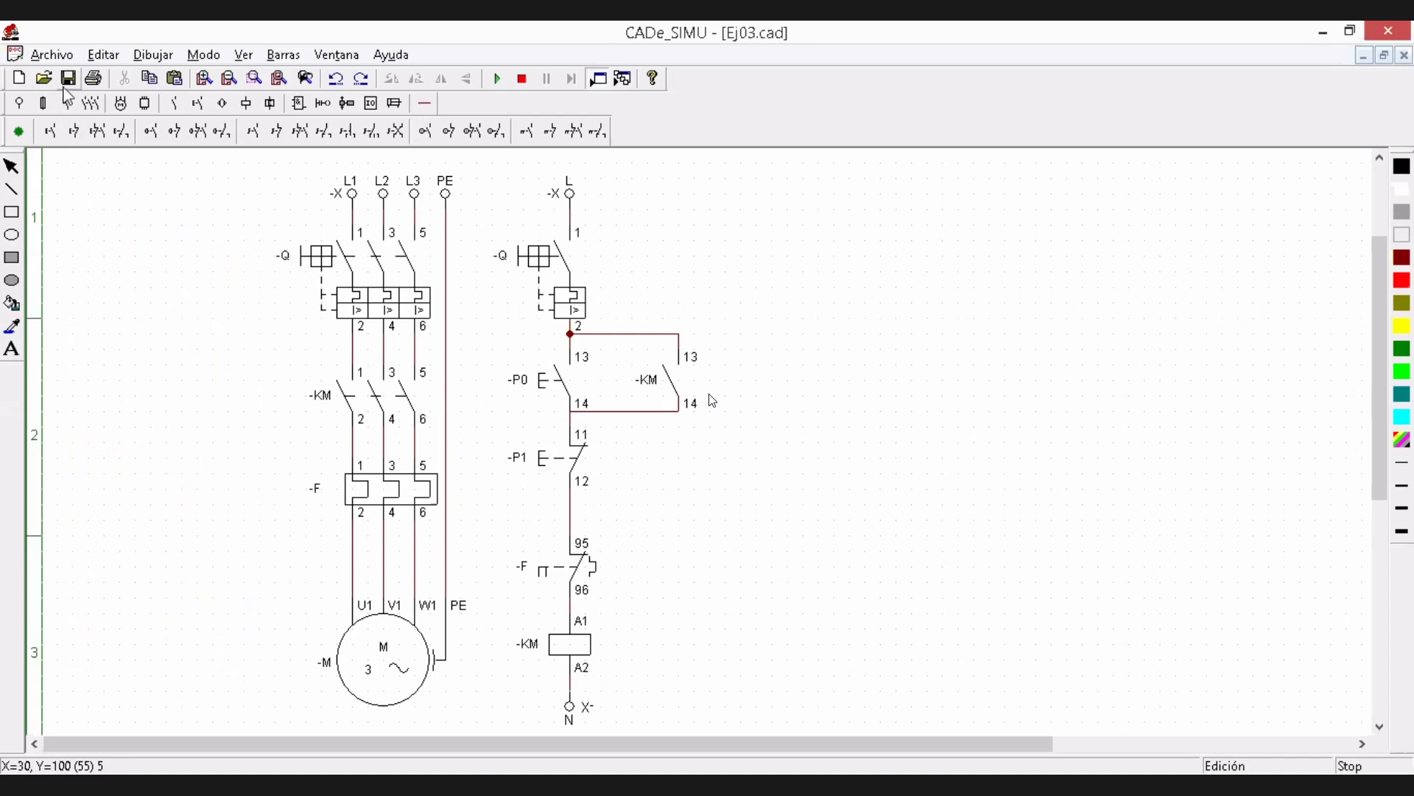
# Save the drawing and choose the first wire type in the Cables y Conexiones group
pyautogui.click(68, 78)
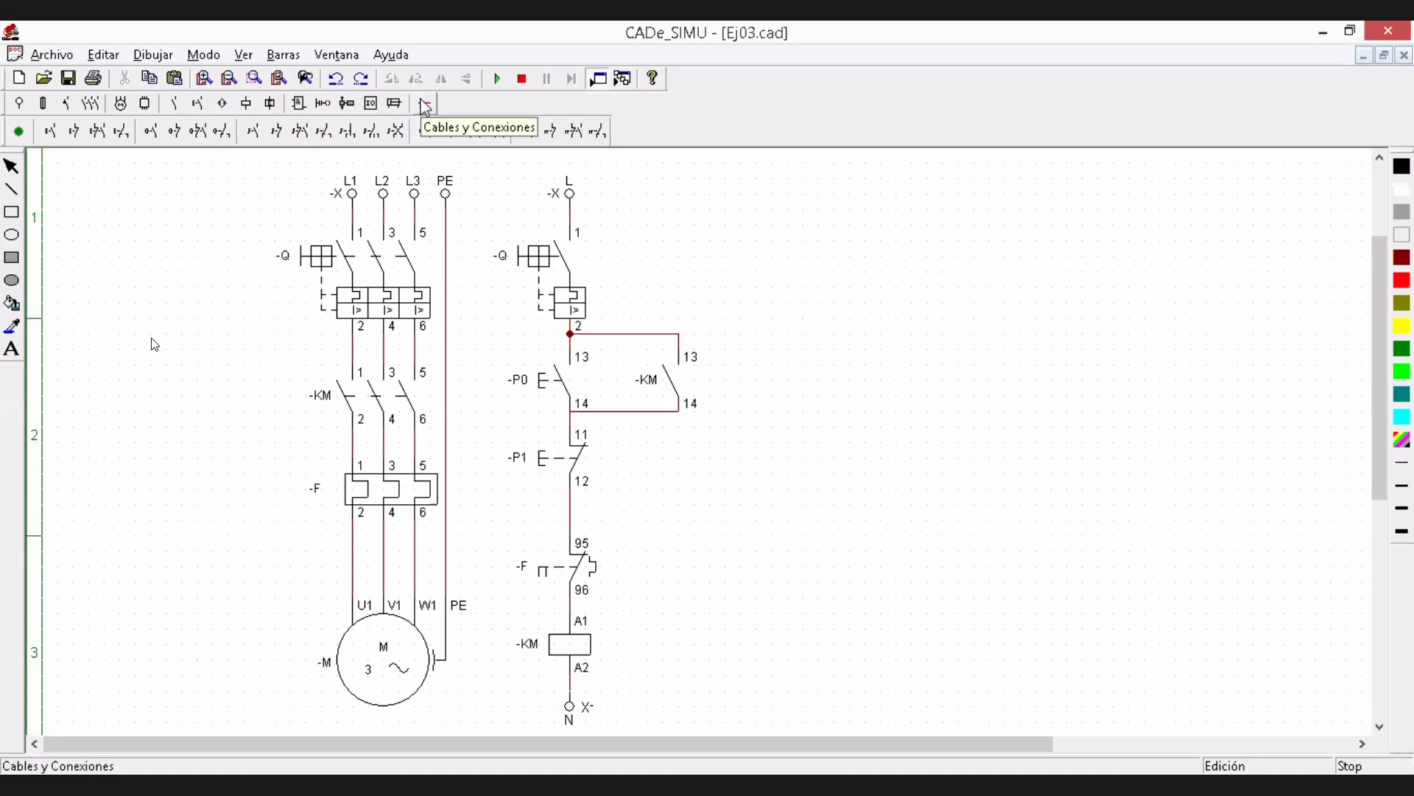
pyautogui.click(425, 109)
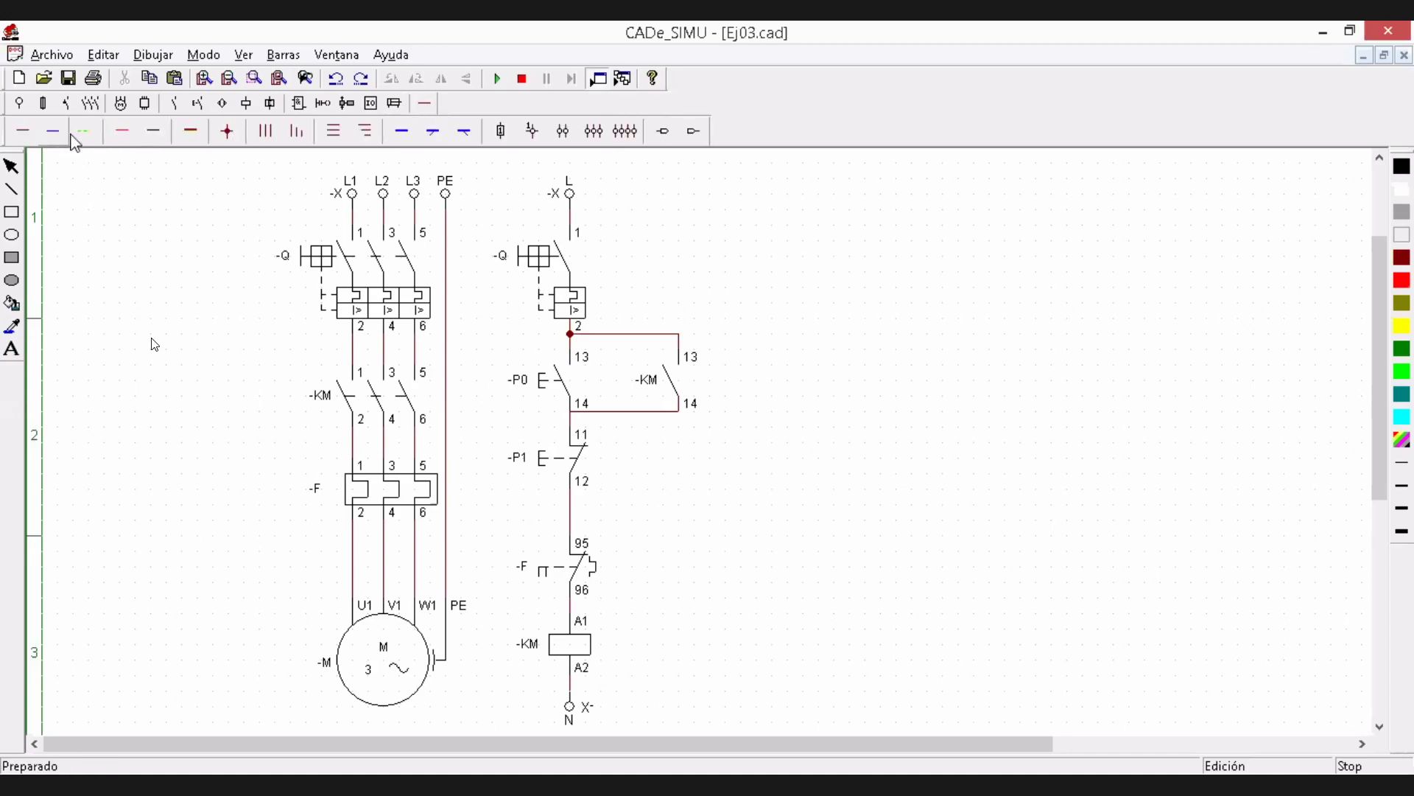
pyautogui.click(20, 138)
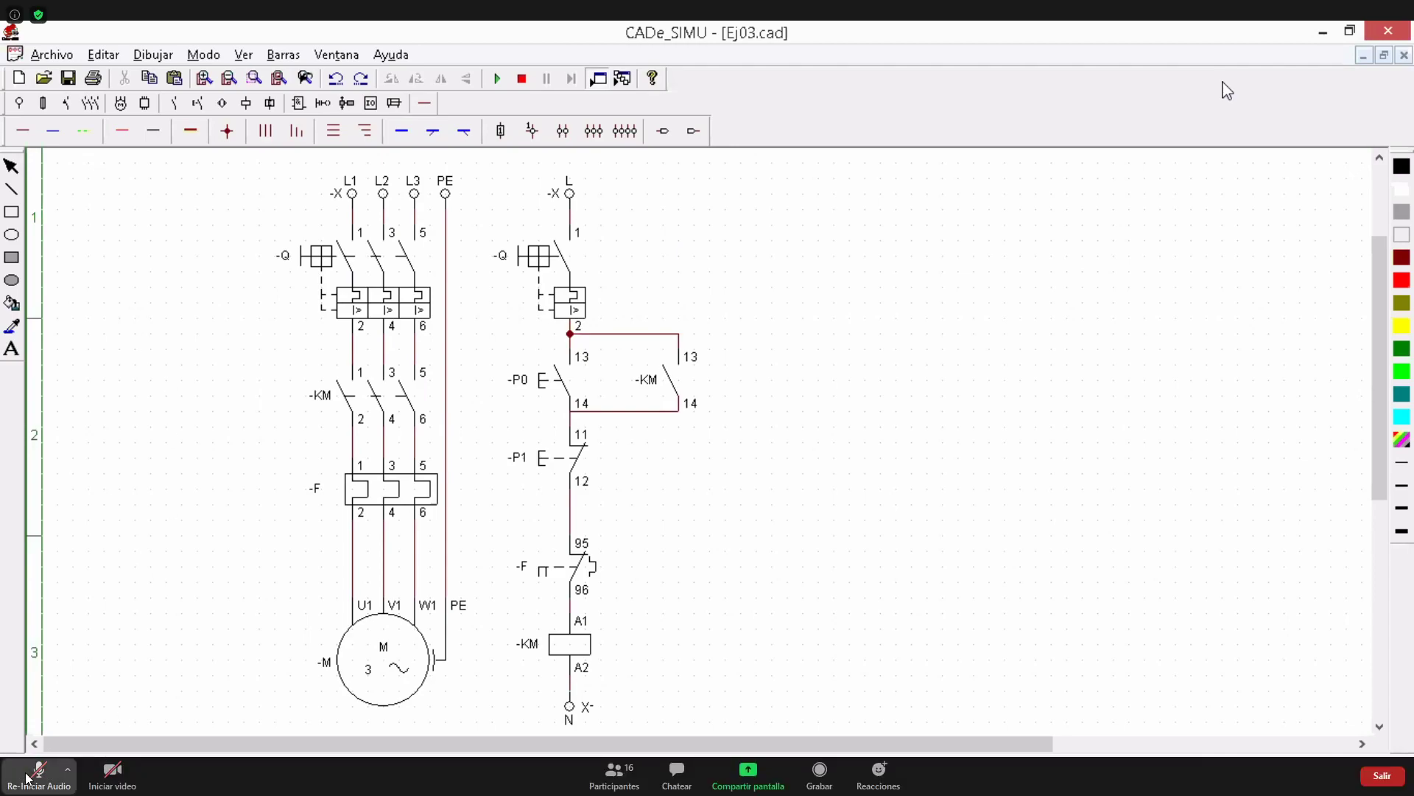
pyautogui.click(18, 772)
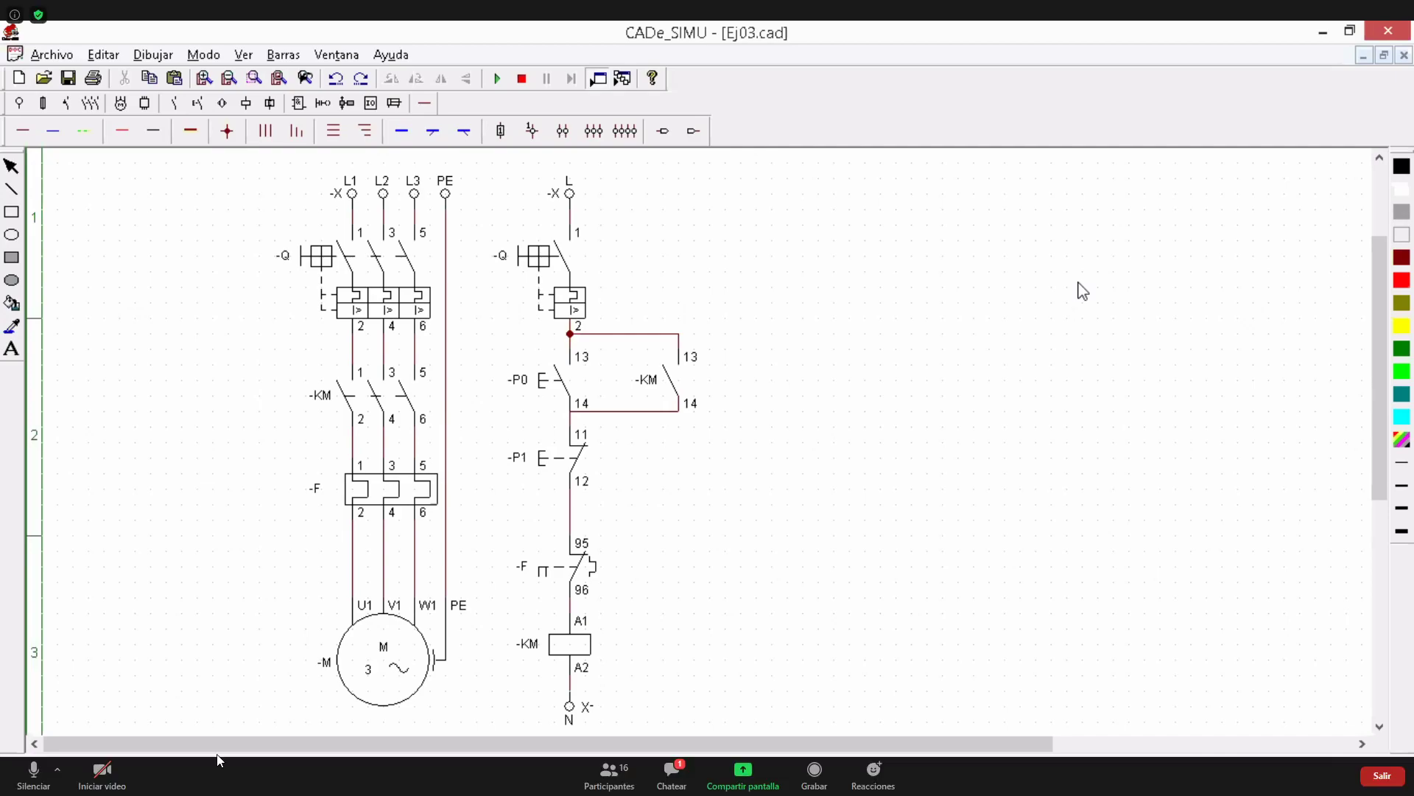
pyautogui.click(31, 773)
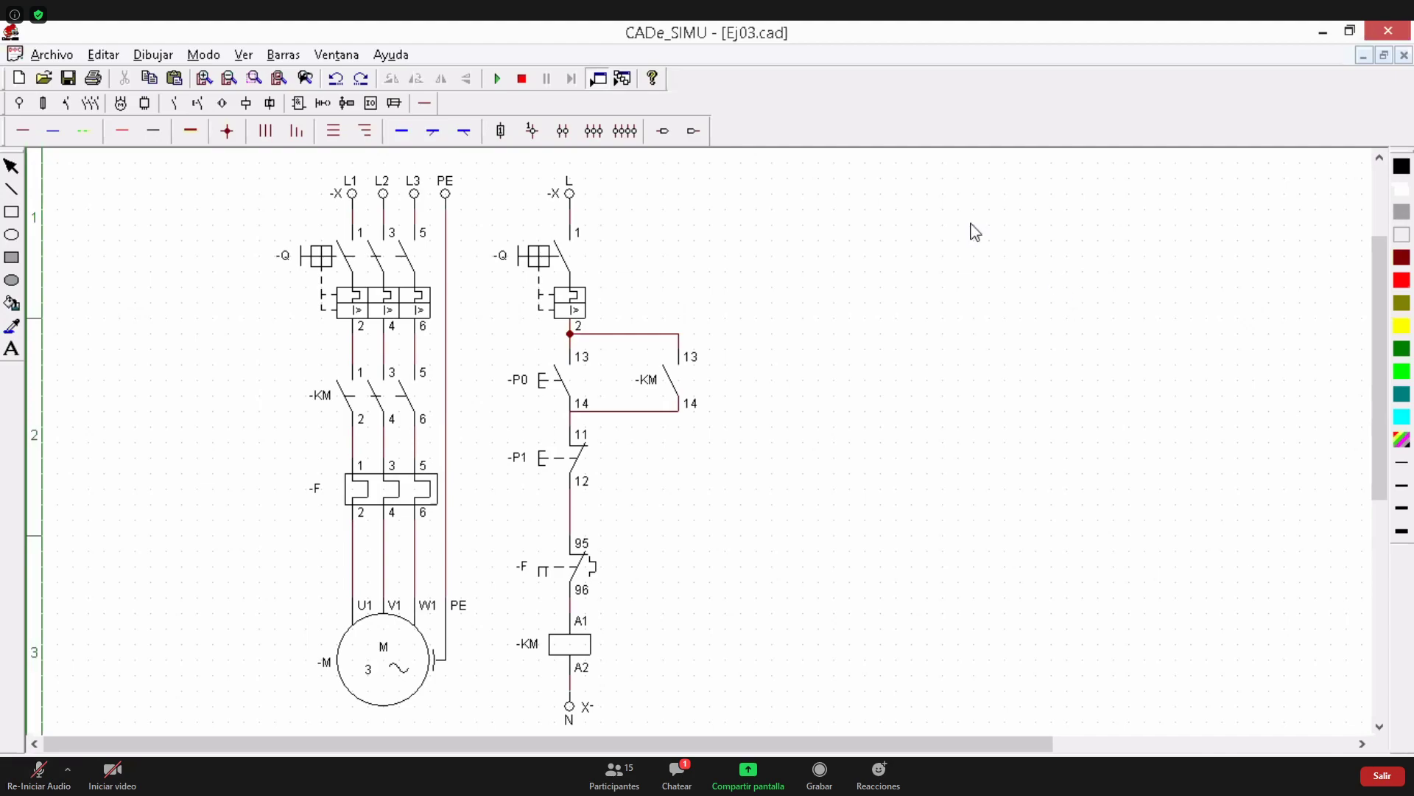
pyautogui.click(661, 785)
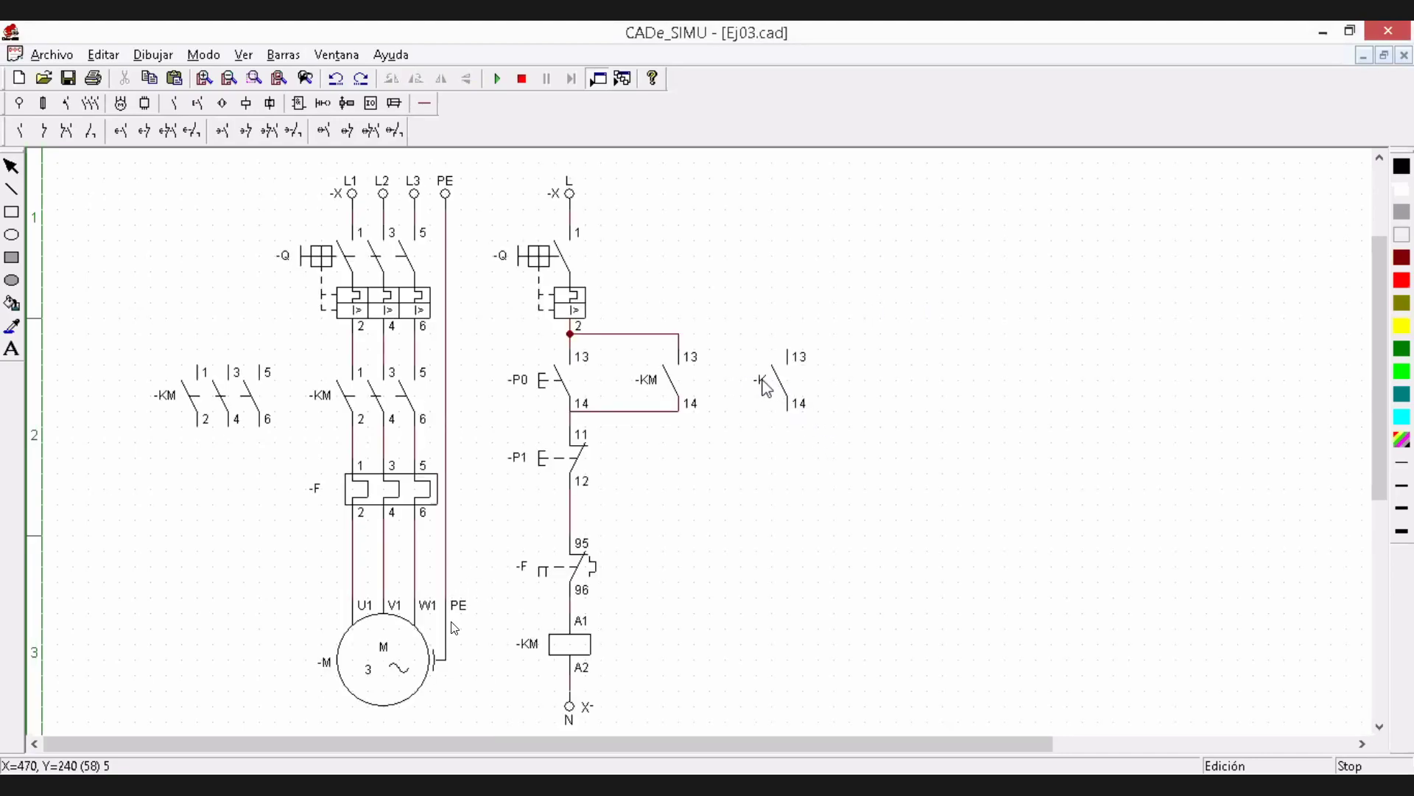
# Rename the trial normally open auxiliary contact beside the control circuit as -KM, keeping its connections 13 and 14
pyautogui.click(766, 388)
pyautogui.doubleClick(766, 389)
pyautogui.moveTo(678, 242); pyautogui.dragTo(1002, 214)
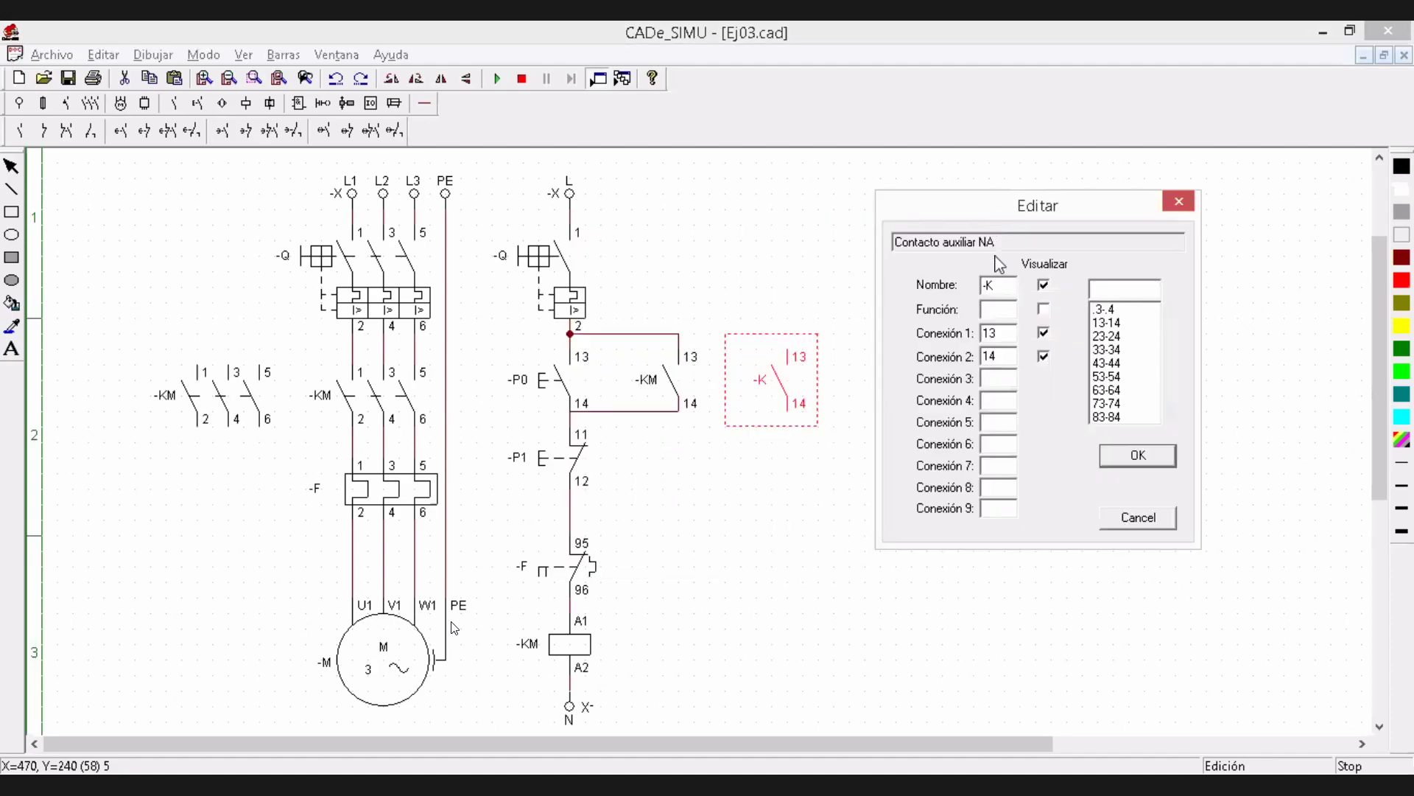
pyautogui.write('m')
pyautogui.press('Return')
pyautogui.doubleClick(797, 408)
pyautogui.press('BackSpace')
pyautogui.write('M')
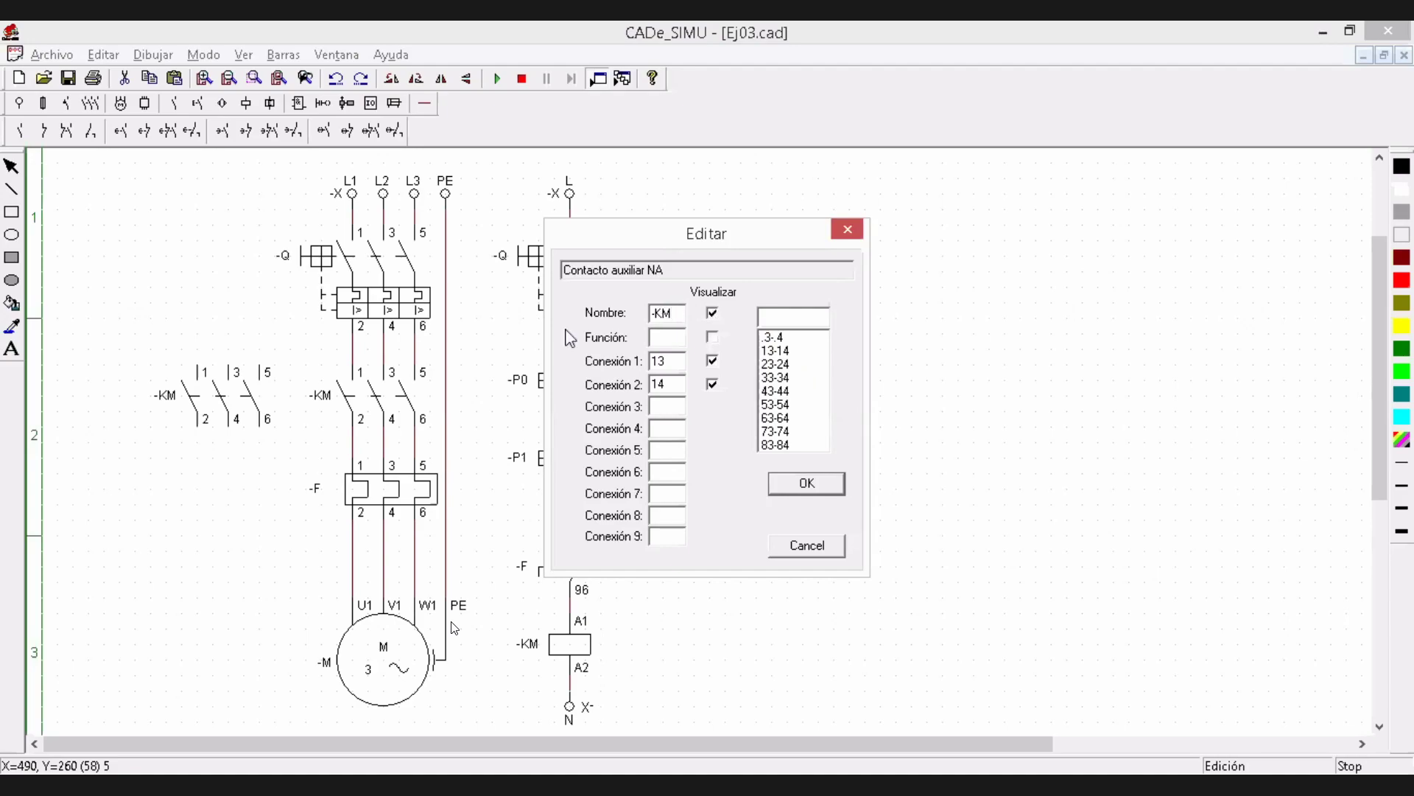
pyautogui.press('Return')
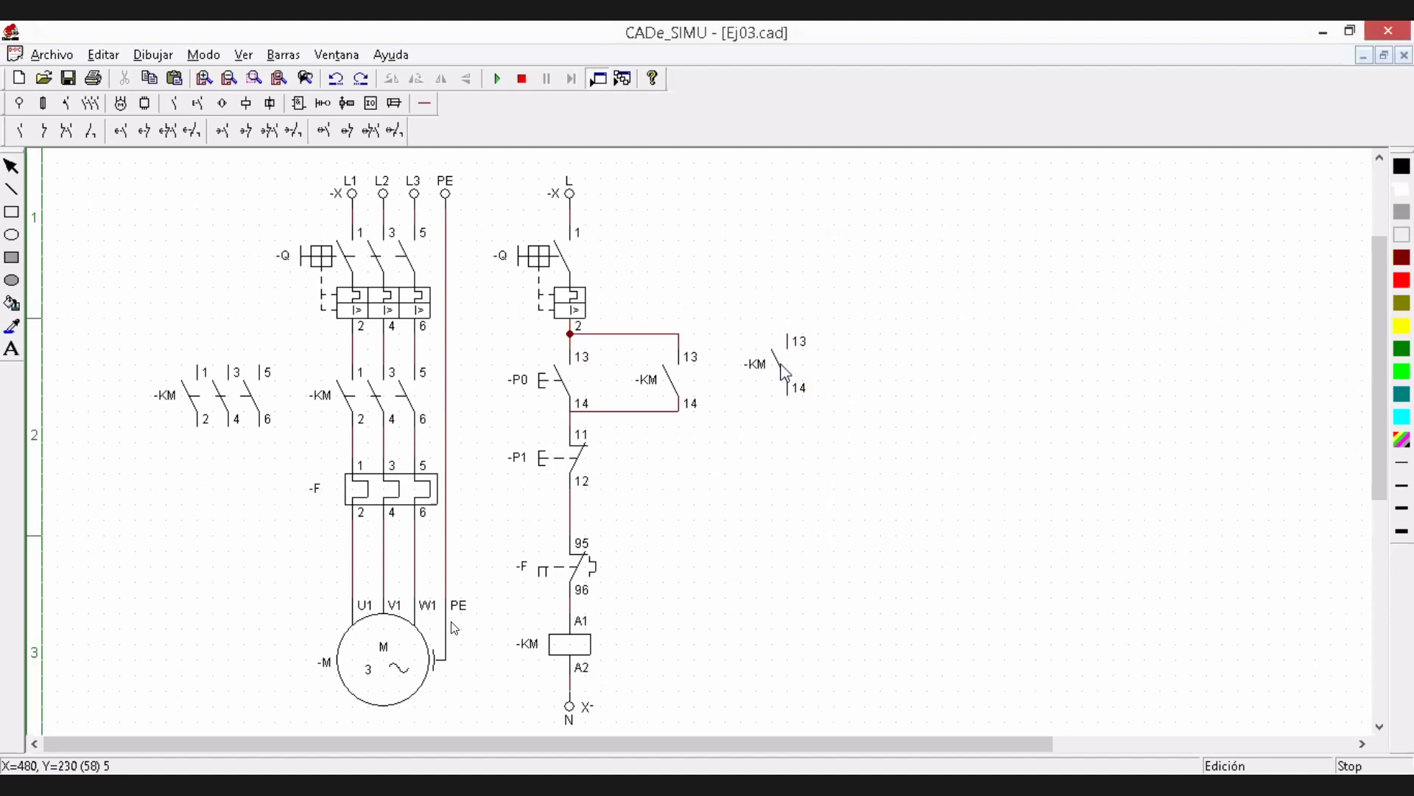
# Delete the spare three-pole -KM contact beside the power circuit and the trial -KM auxiliary contact beside the control circuit
pyautogui.click(260, 414)
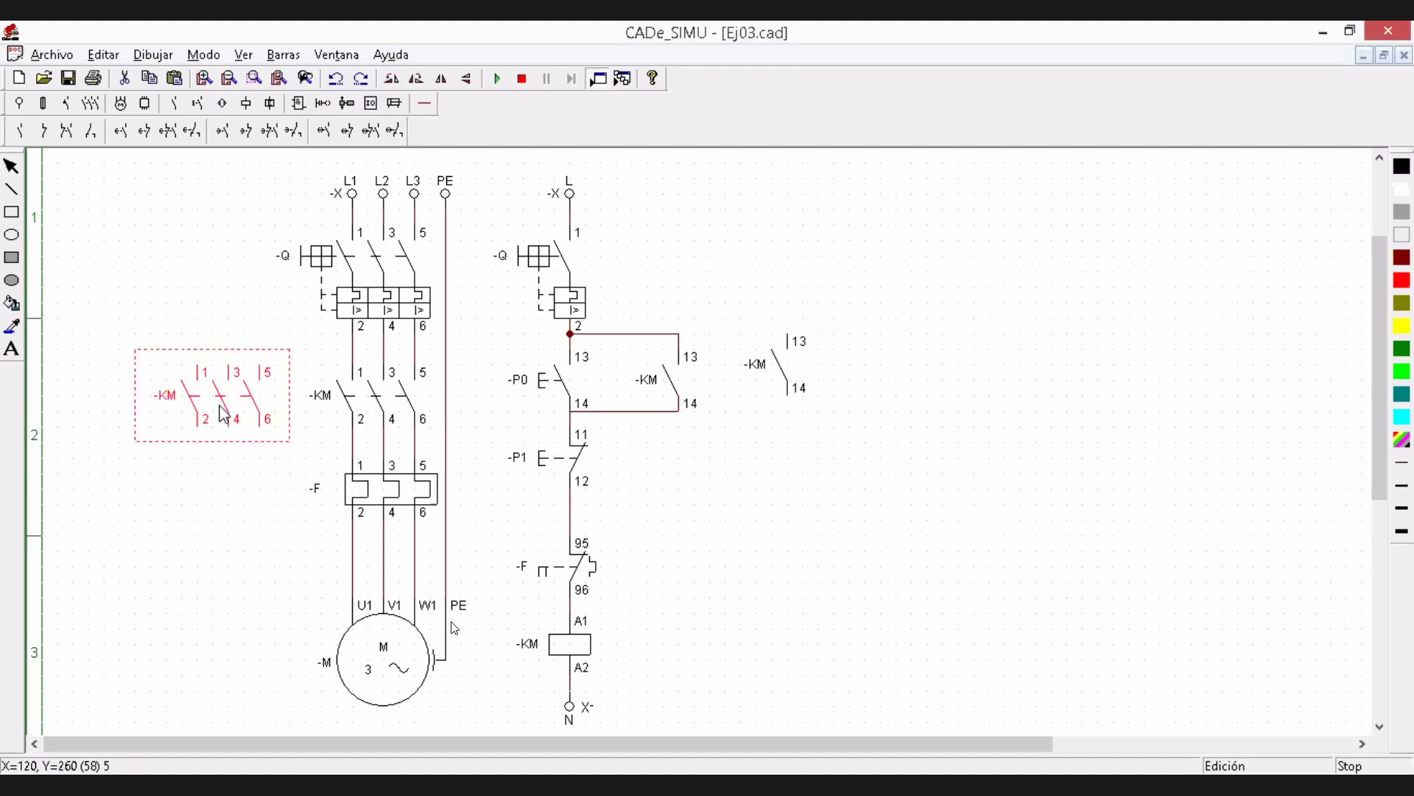
pyautogui.press('Delete')
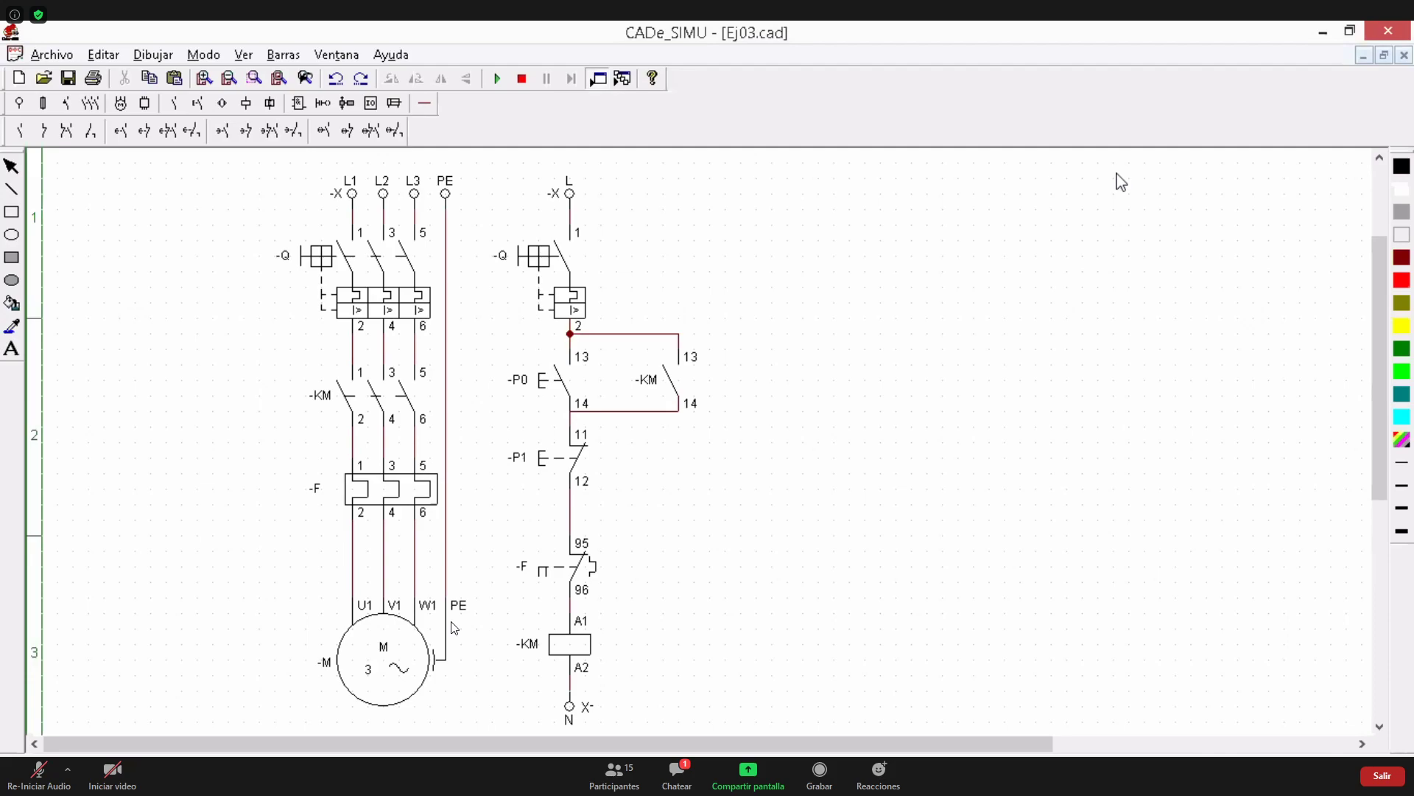
pyautogui.click(679, 771)
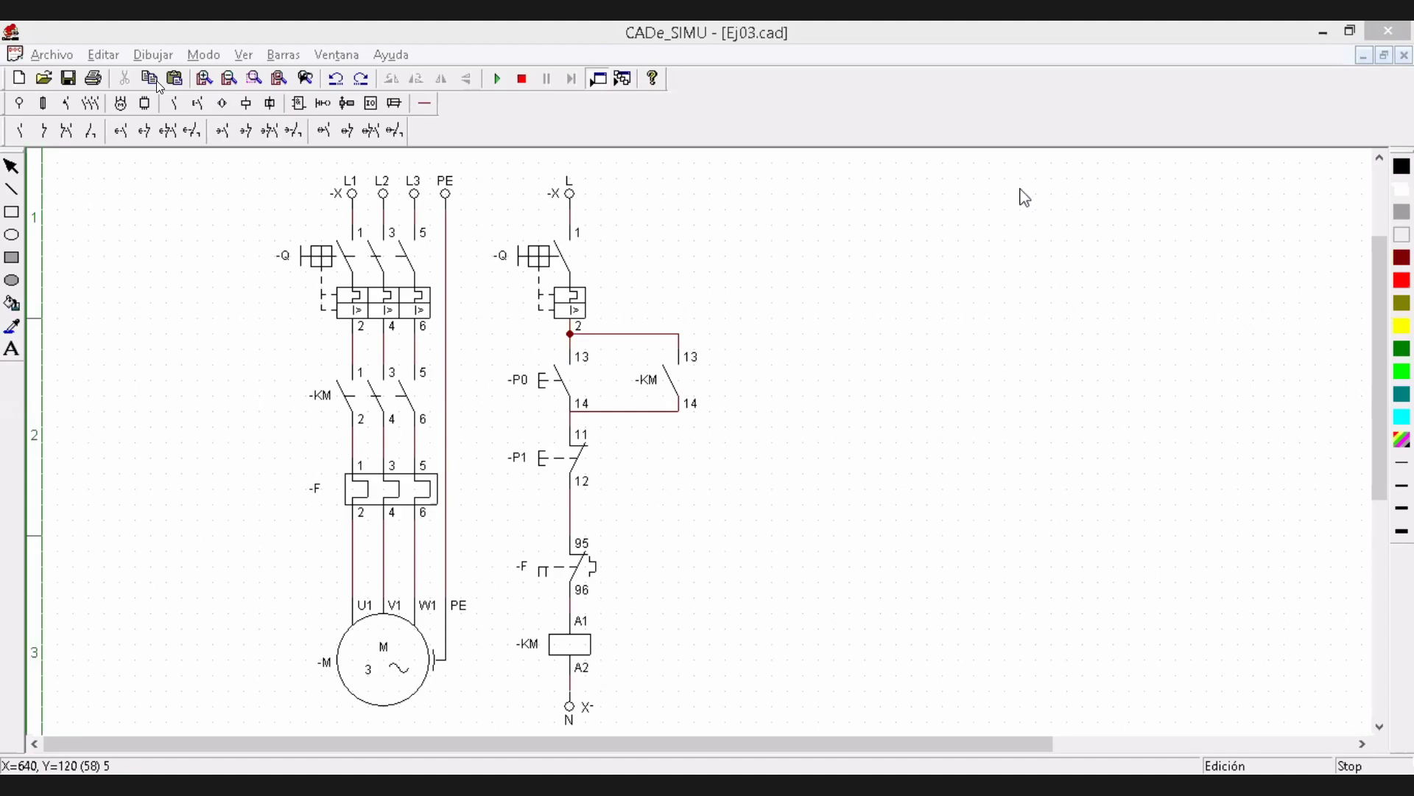
pyautogui.click(52, 60)
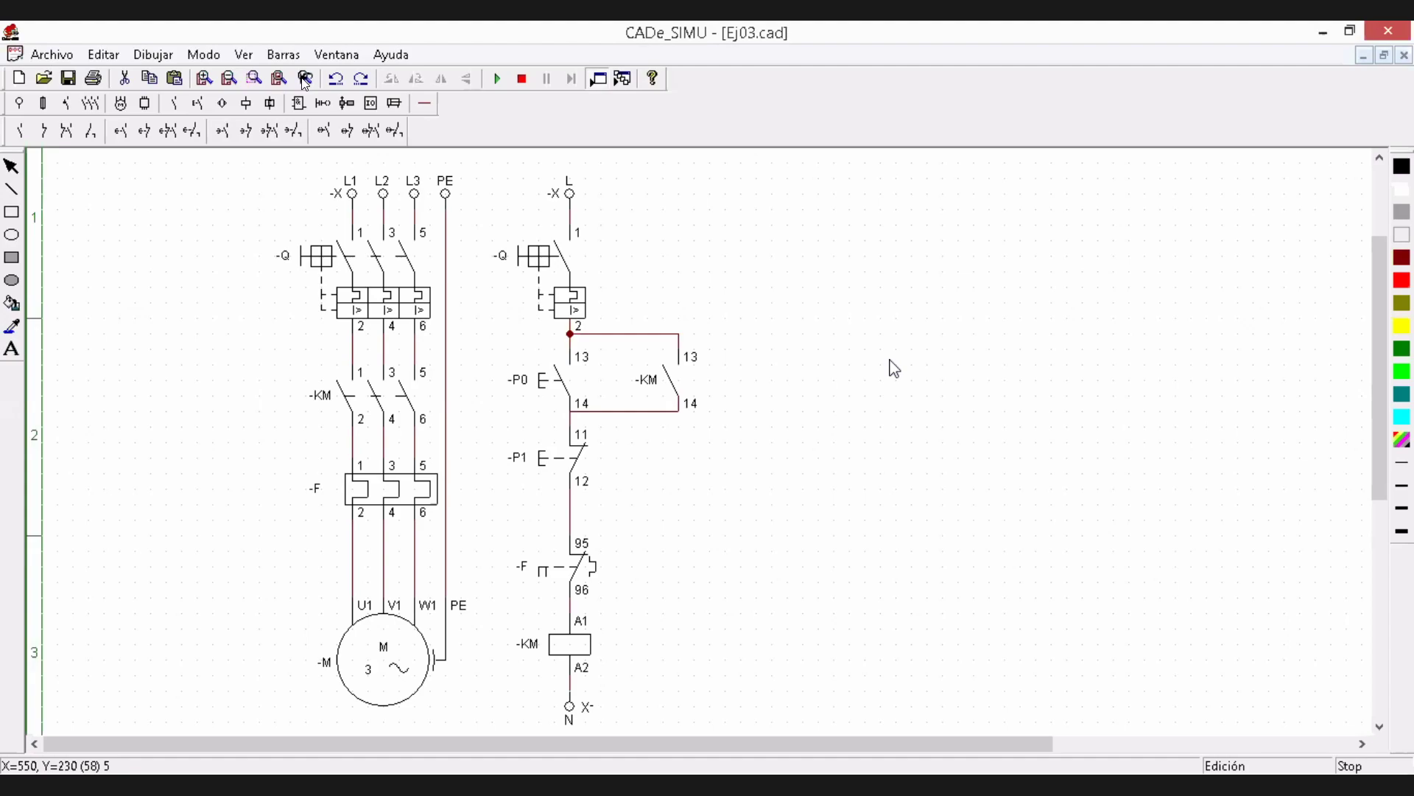